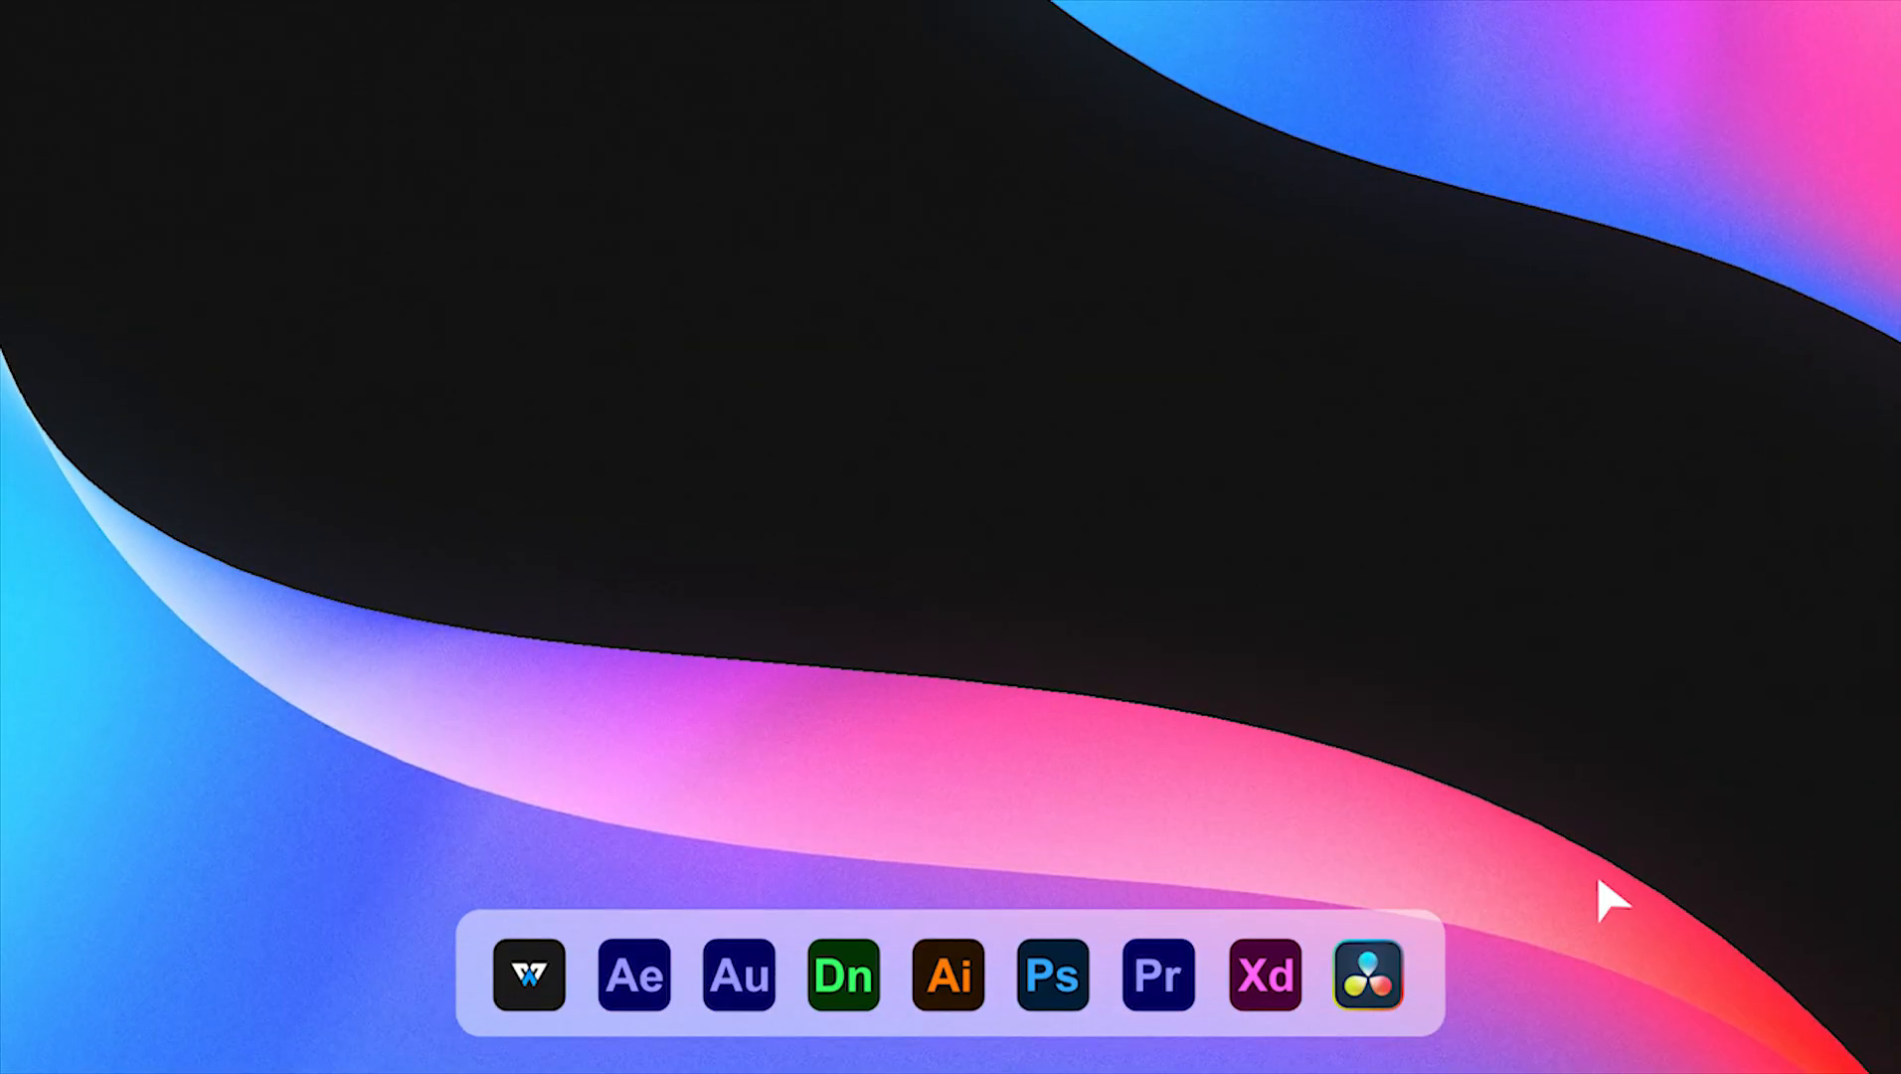
Launch Photoshop and create a new 1920 × 1080 px document at 72 pixels/inch
click(1069, 962)
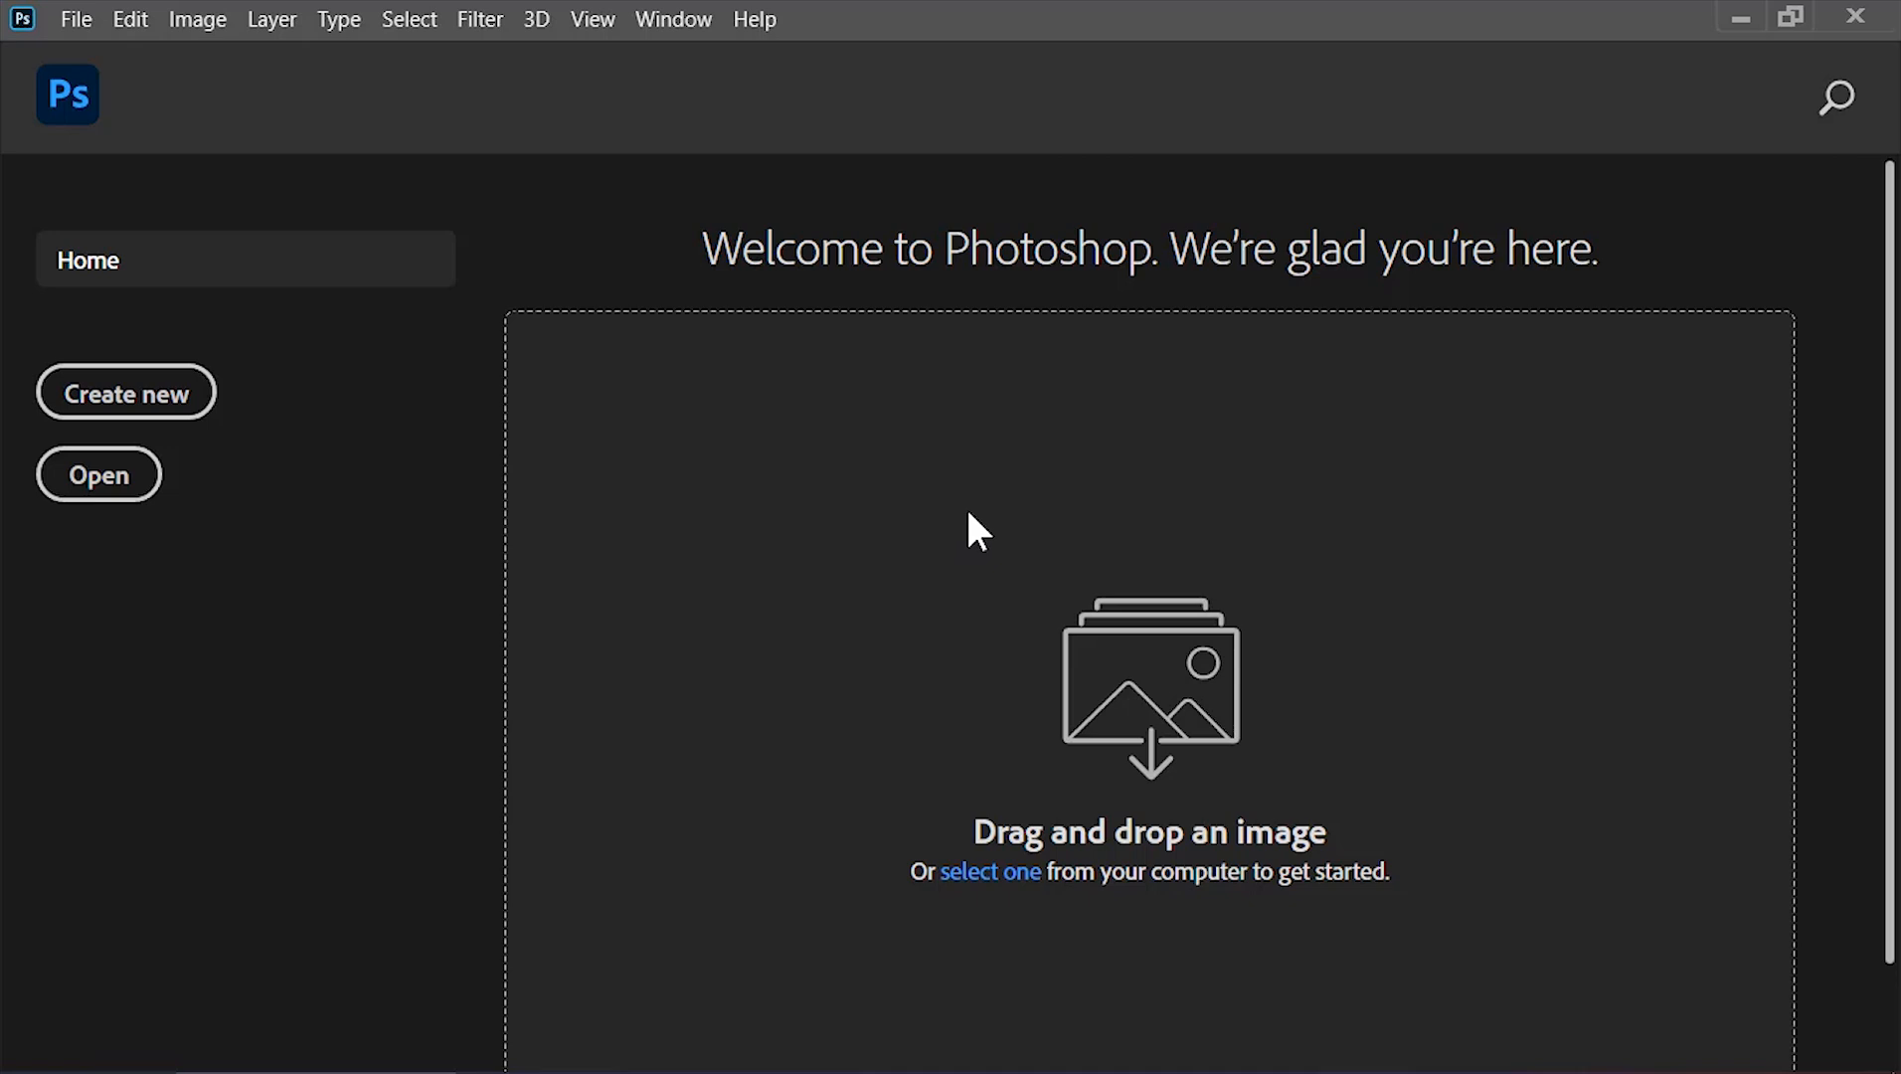
click(209, 427)
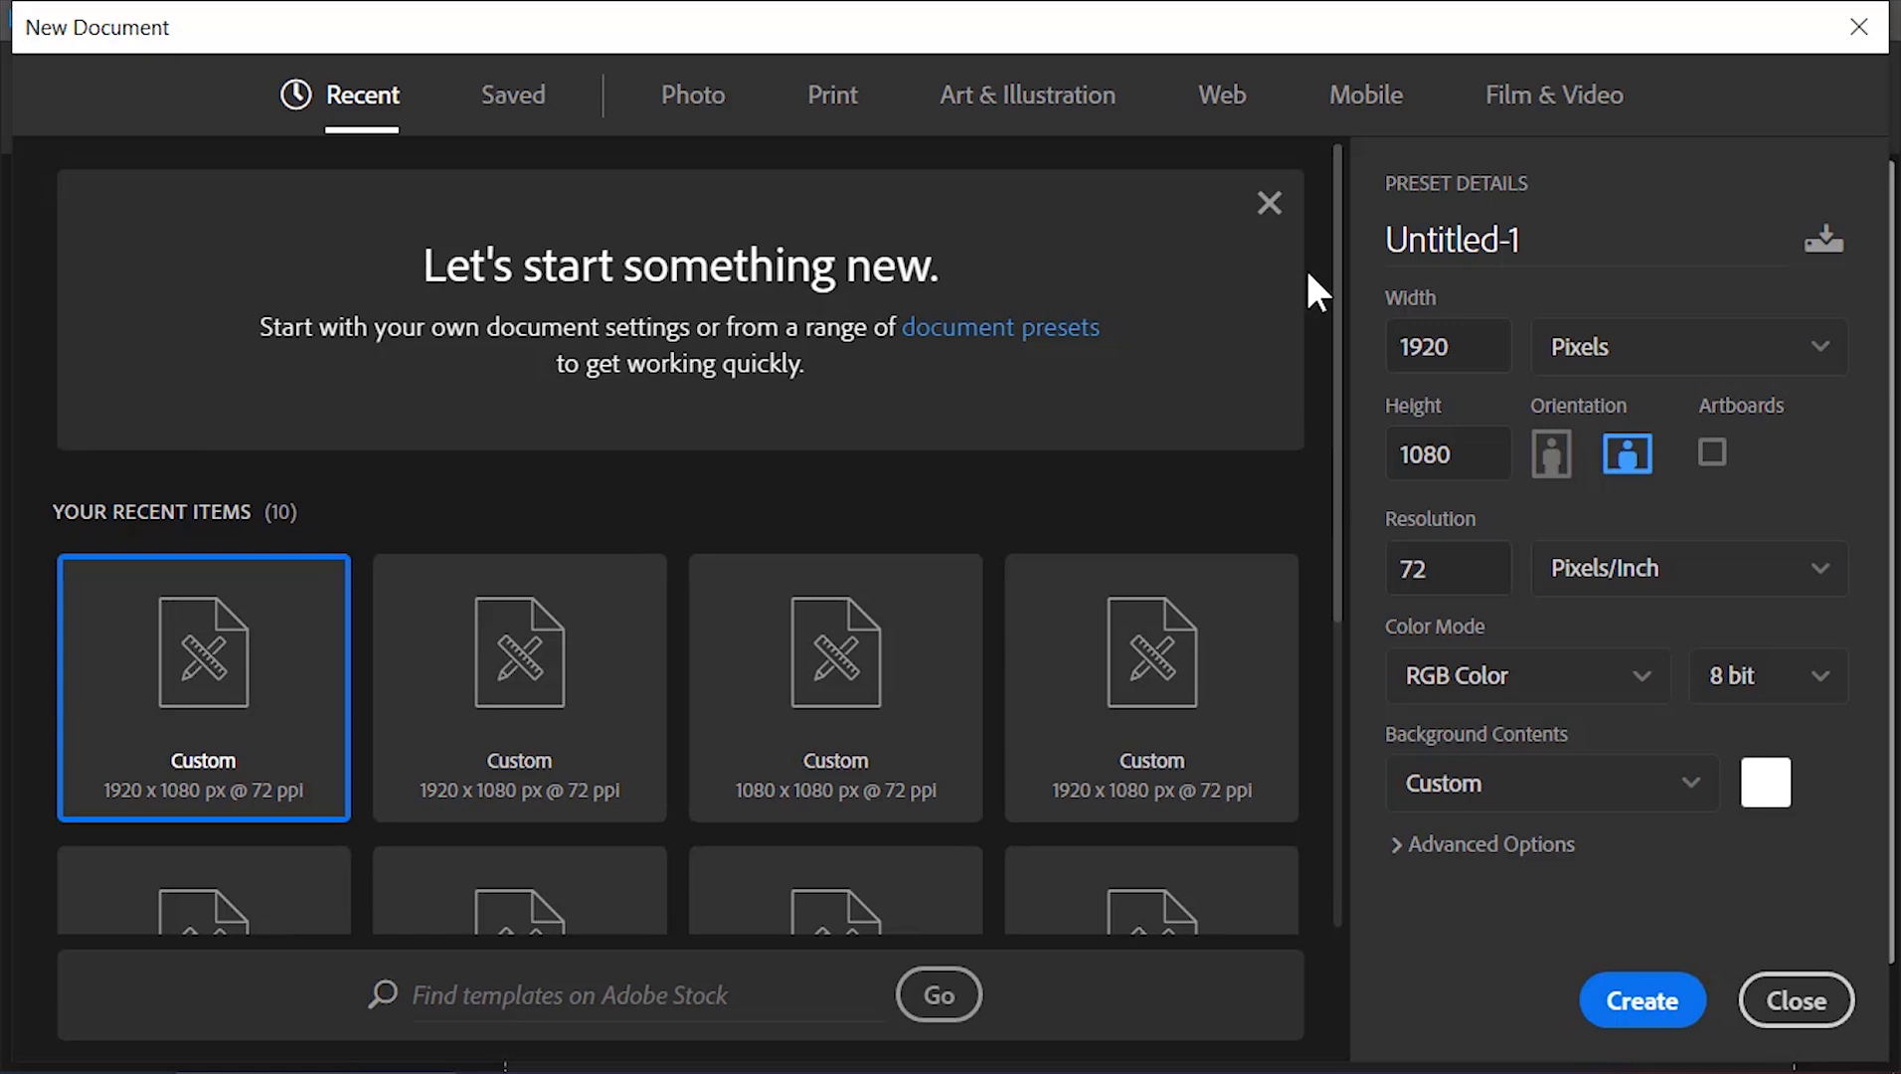
double_click(1458, 334)
double_click(1469, 441)
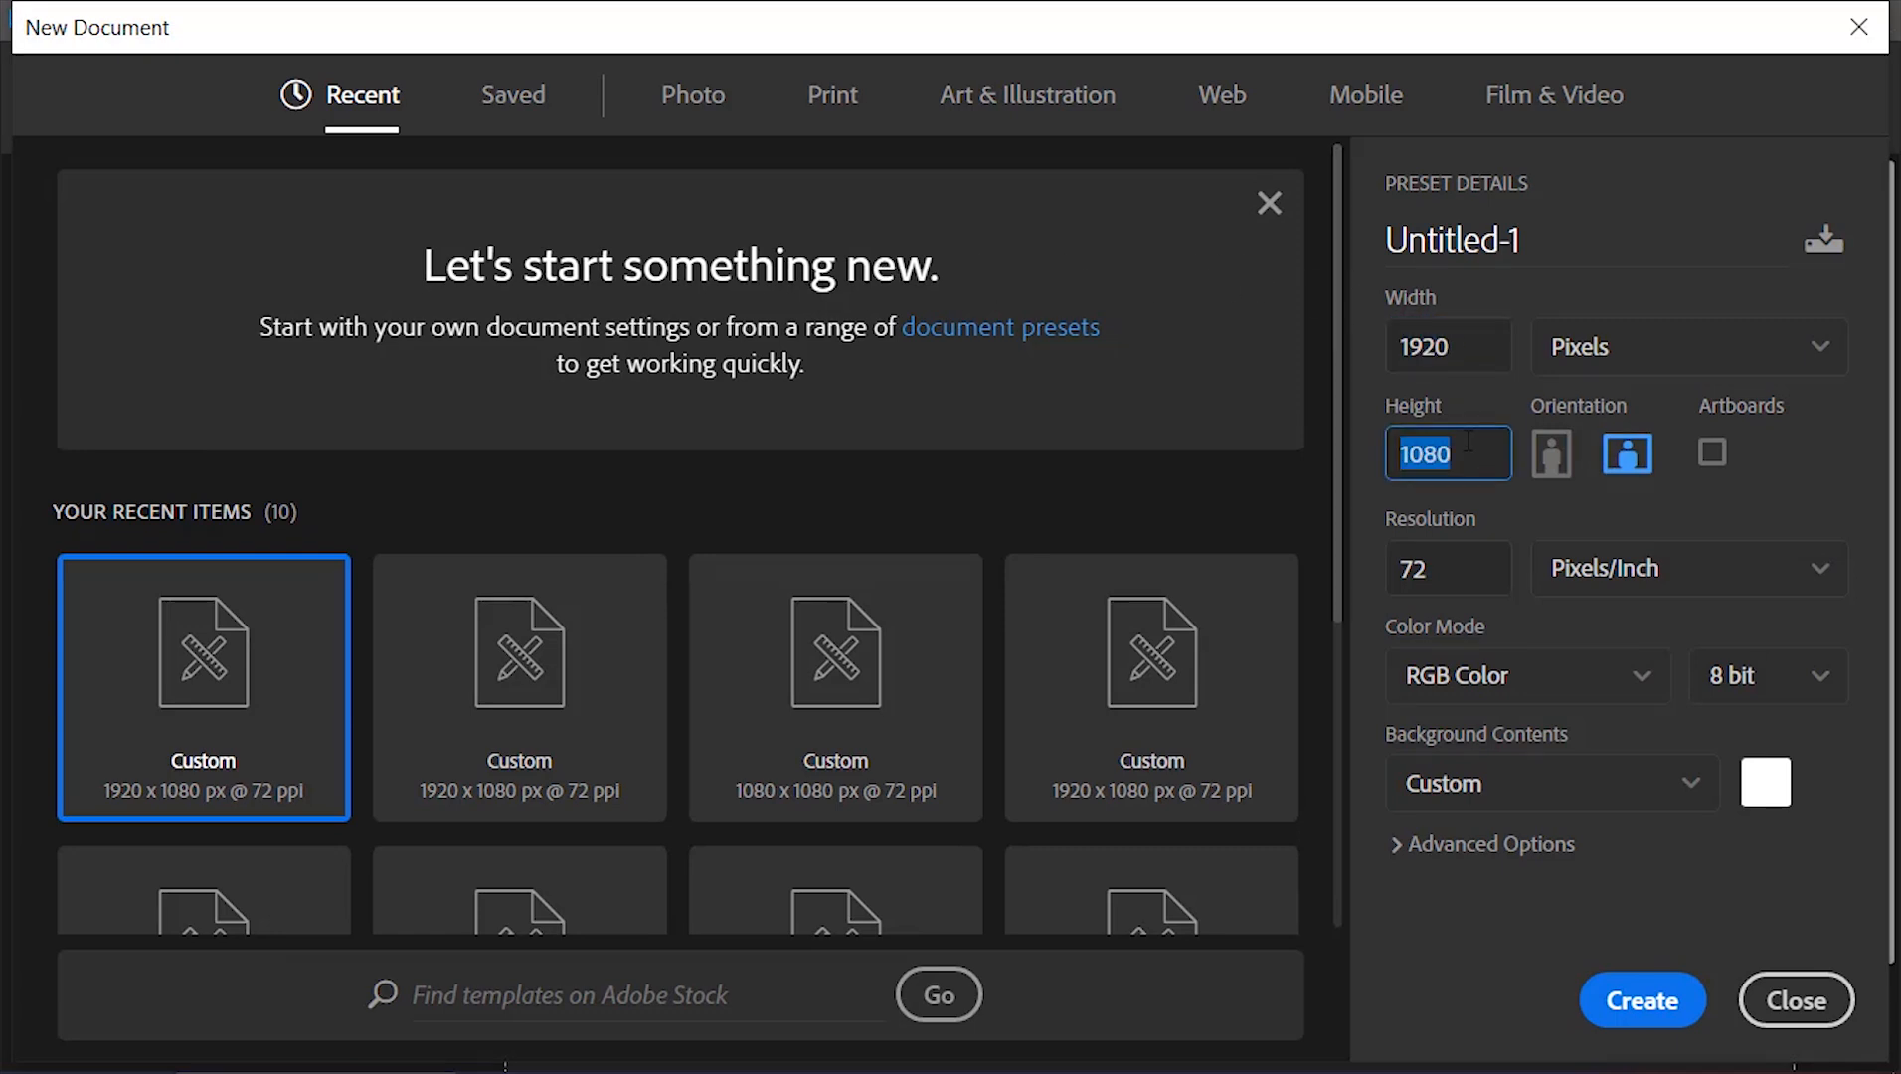
double_click(1455, 558)
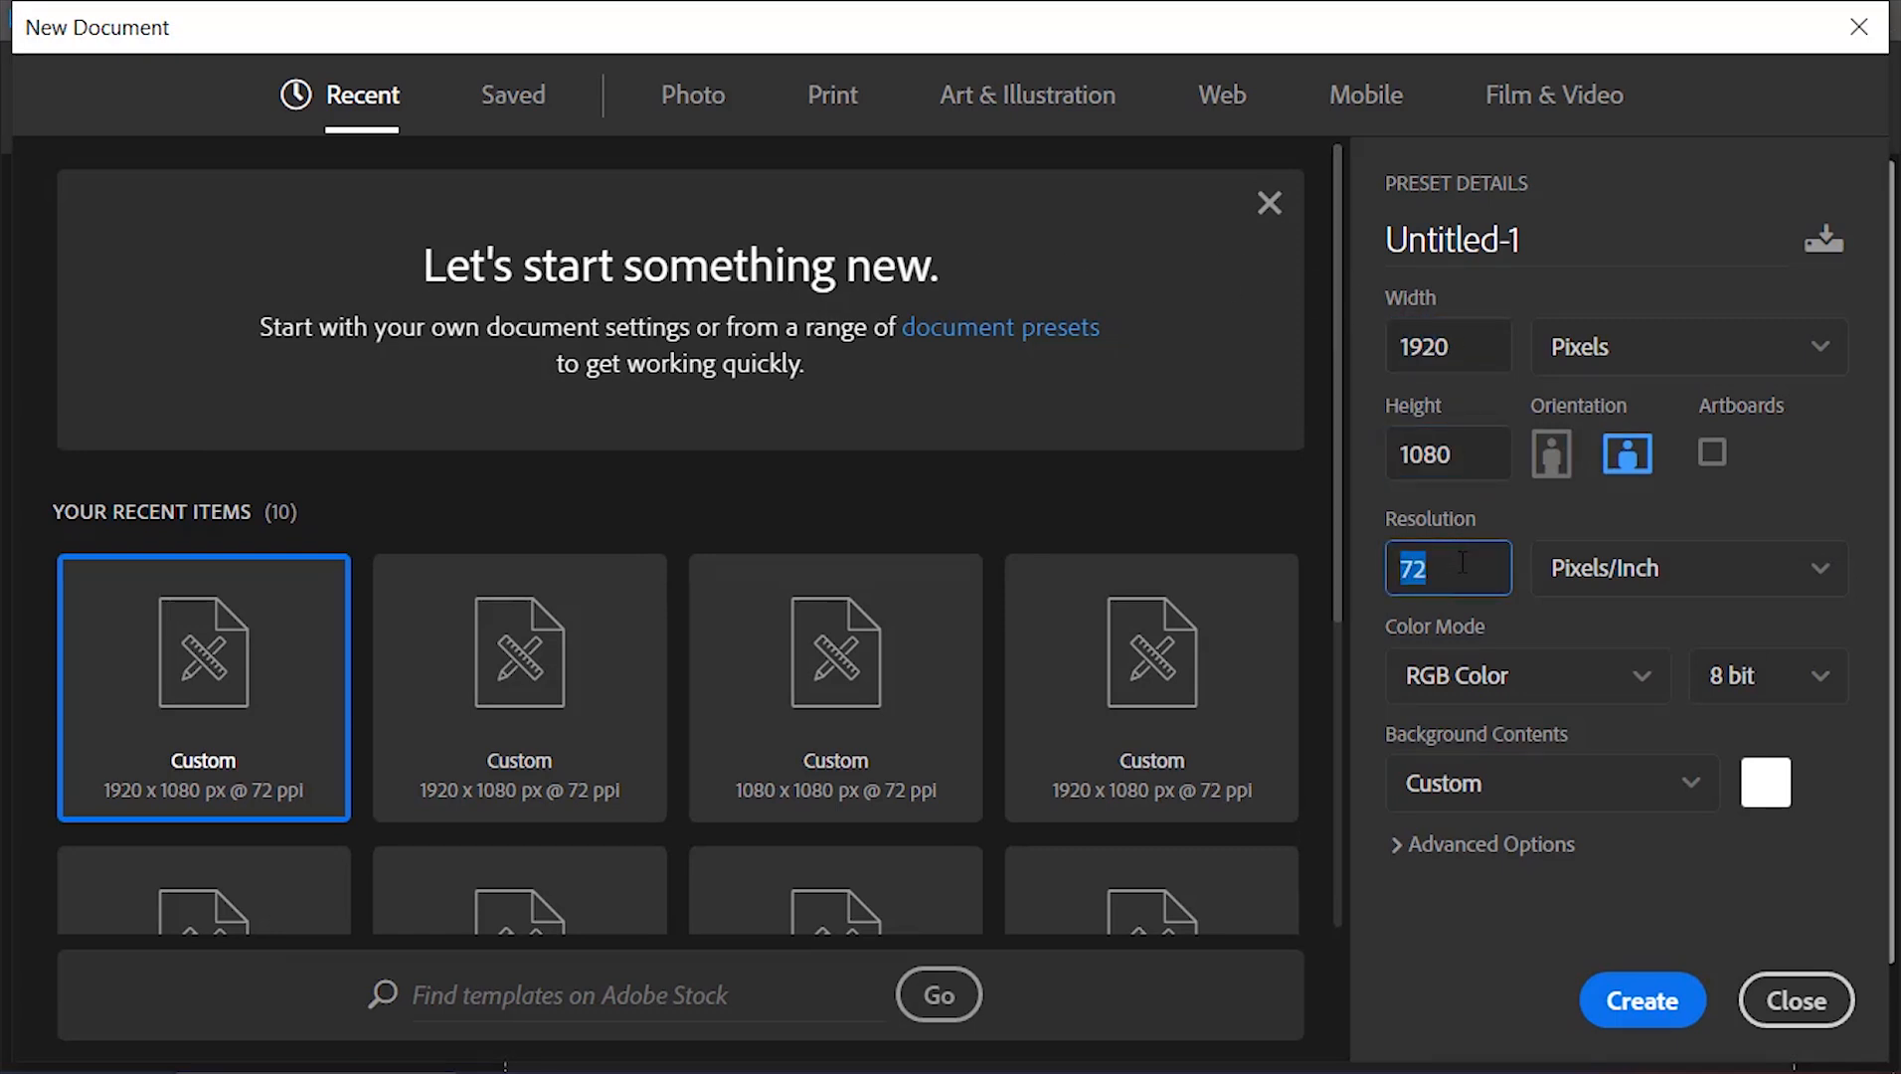
click(1654, 1000)
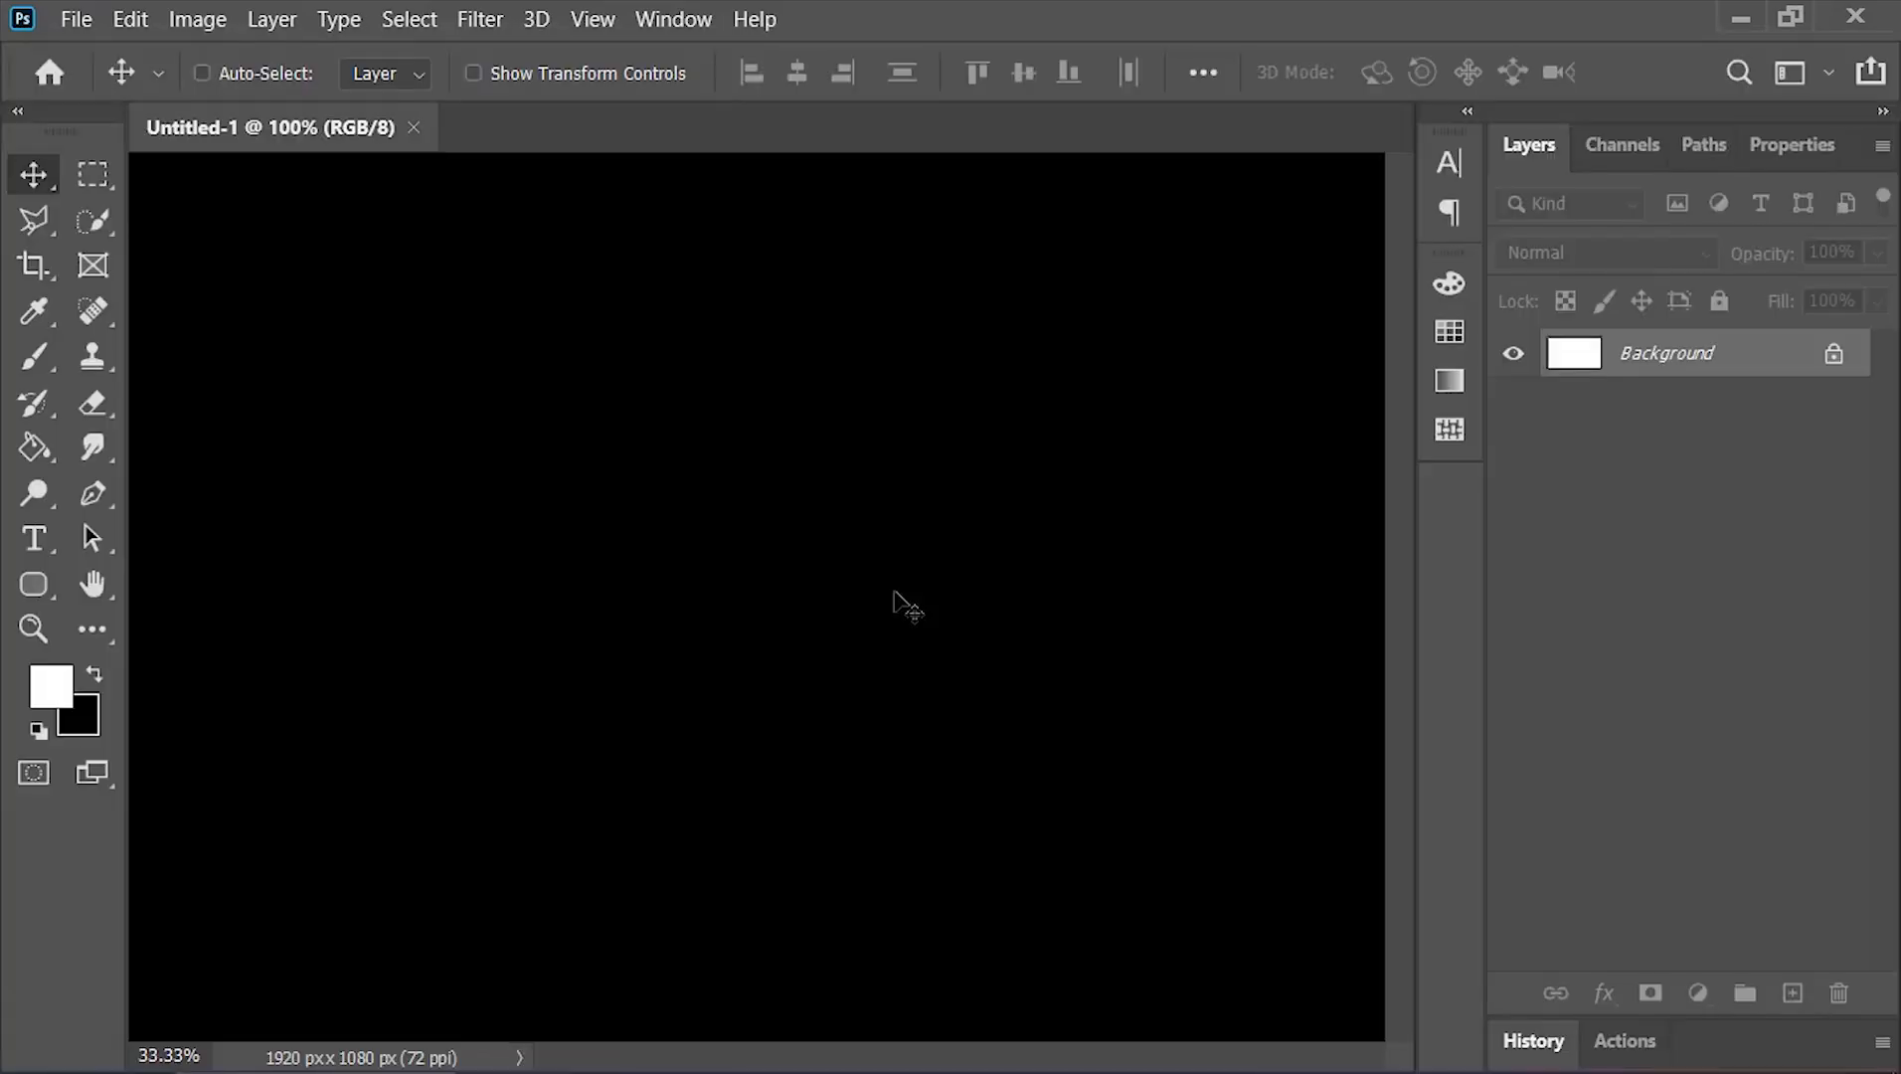
Add a Gradient Fill layer using the Basics foreground-to-background gradient preset
click(1697, 992)
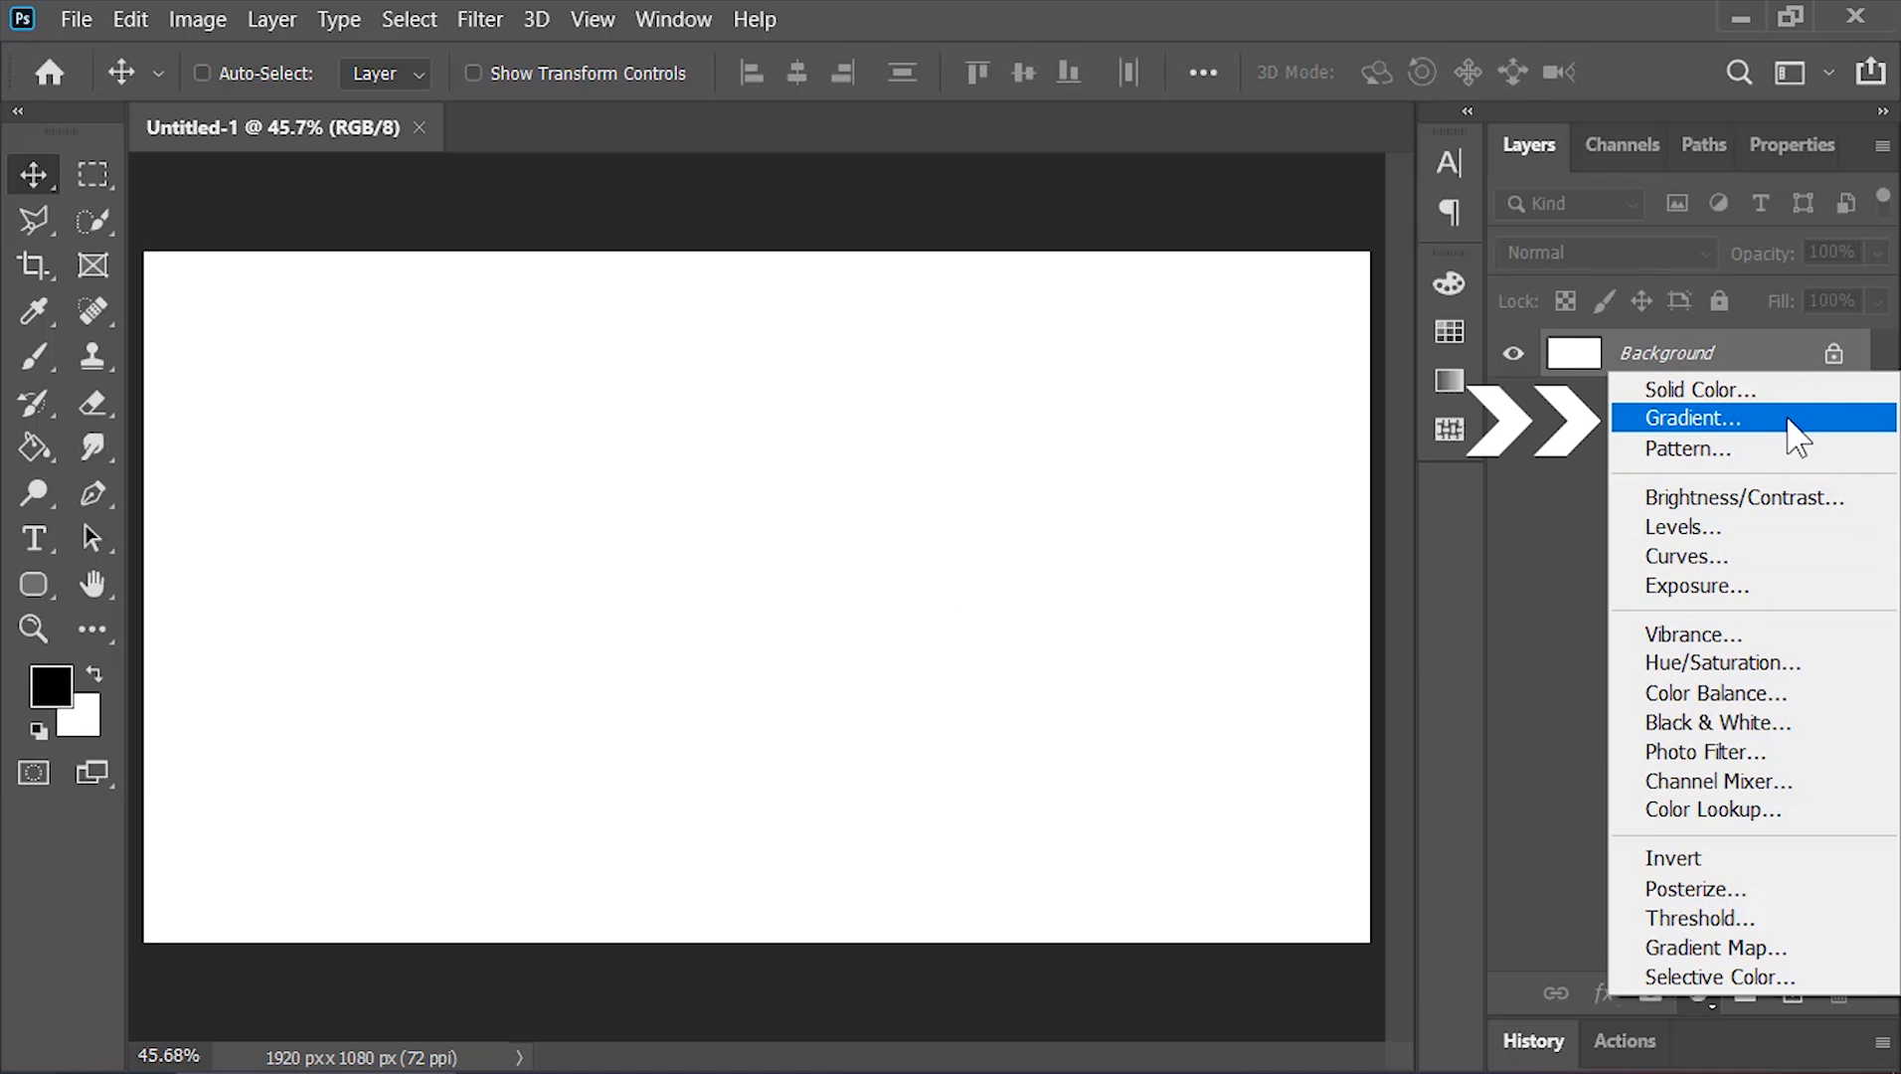
click(1788, 422)
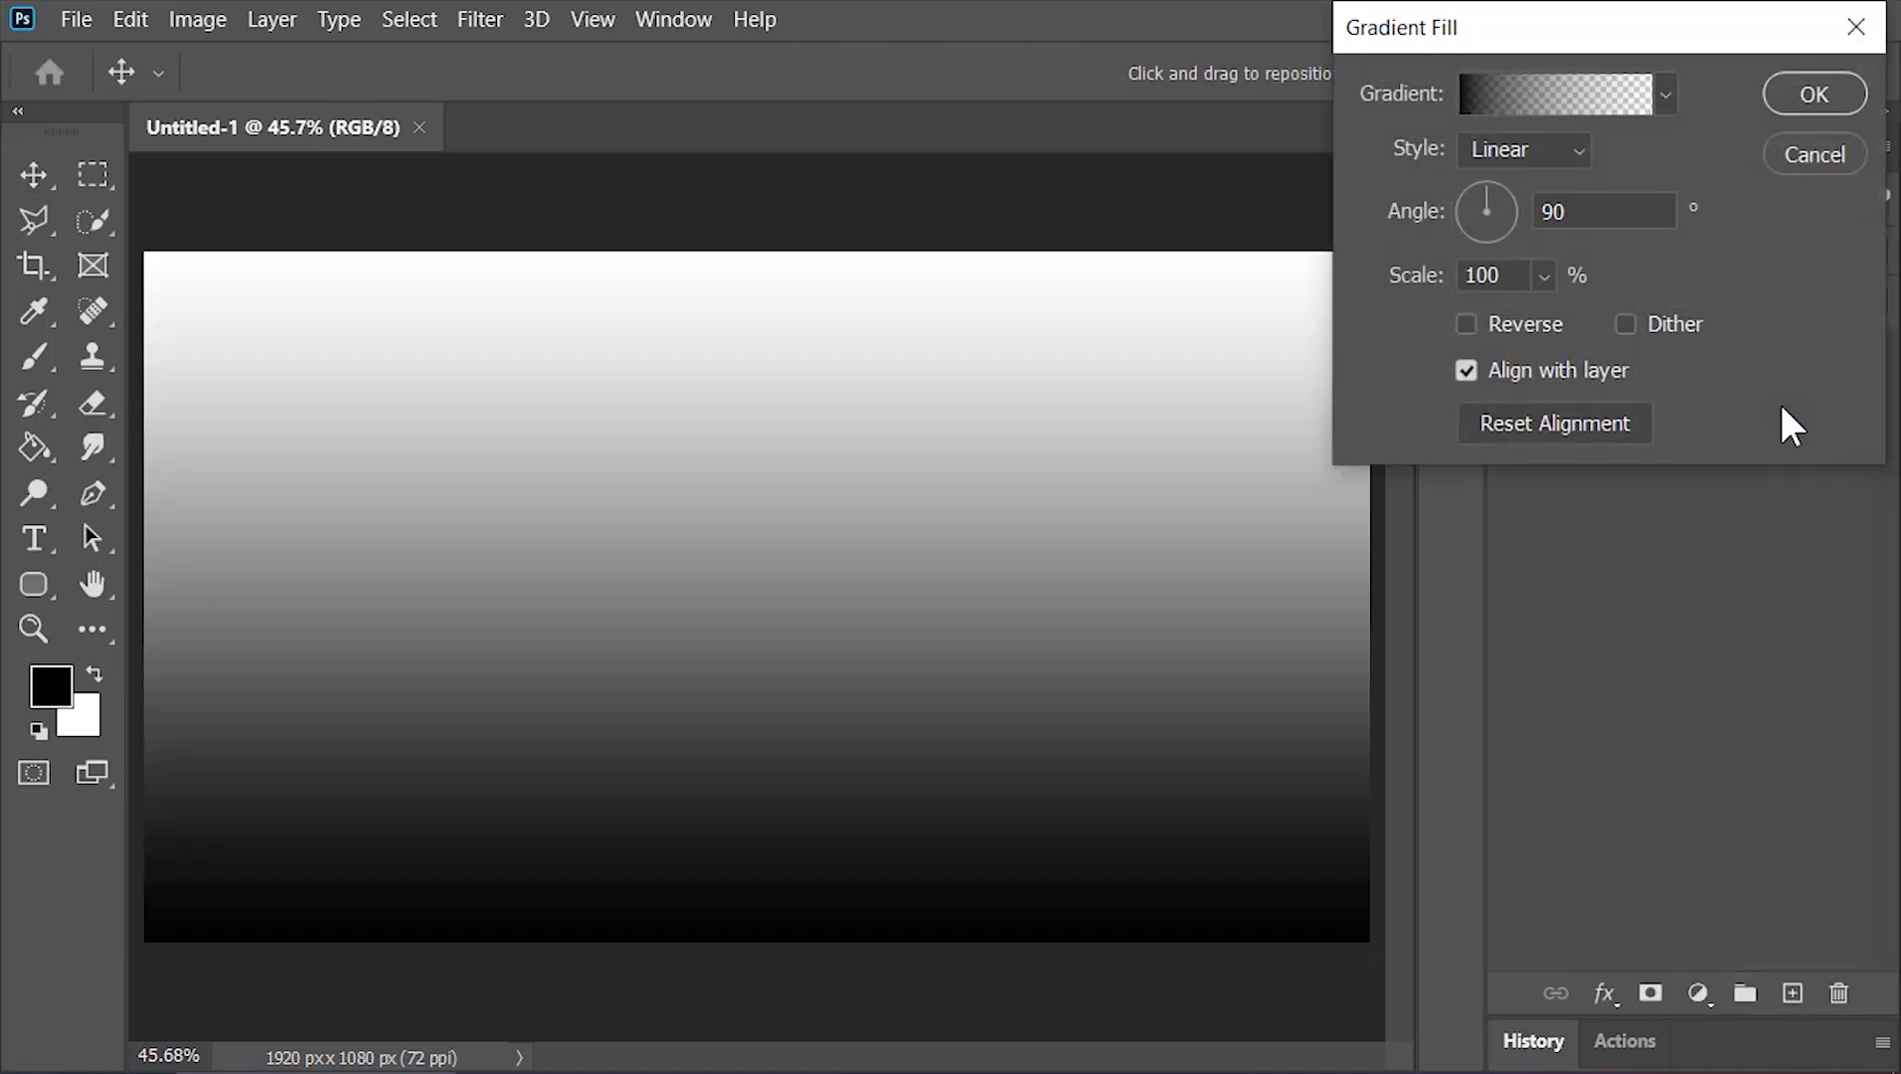
click(1666, 99)
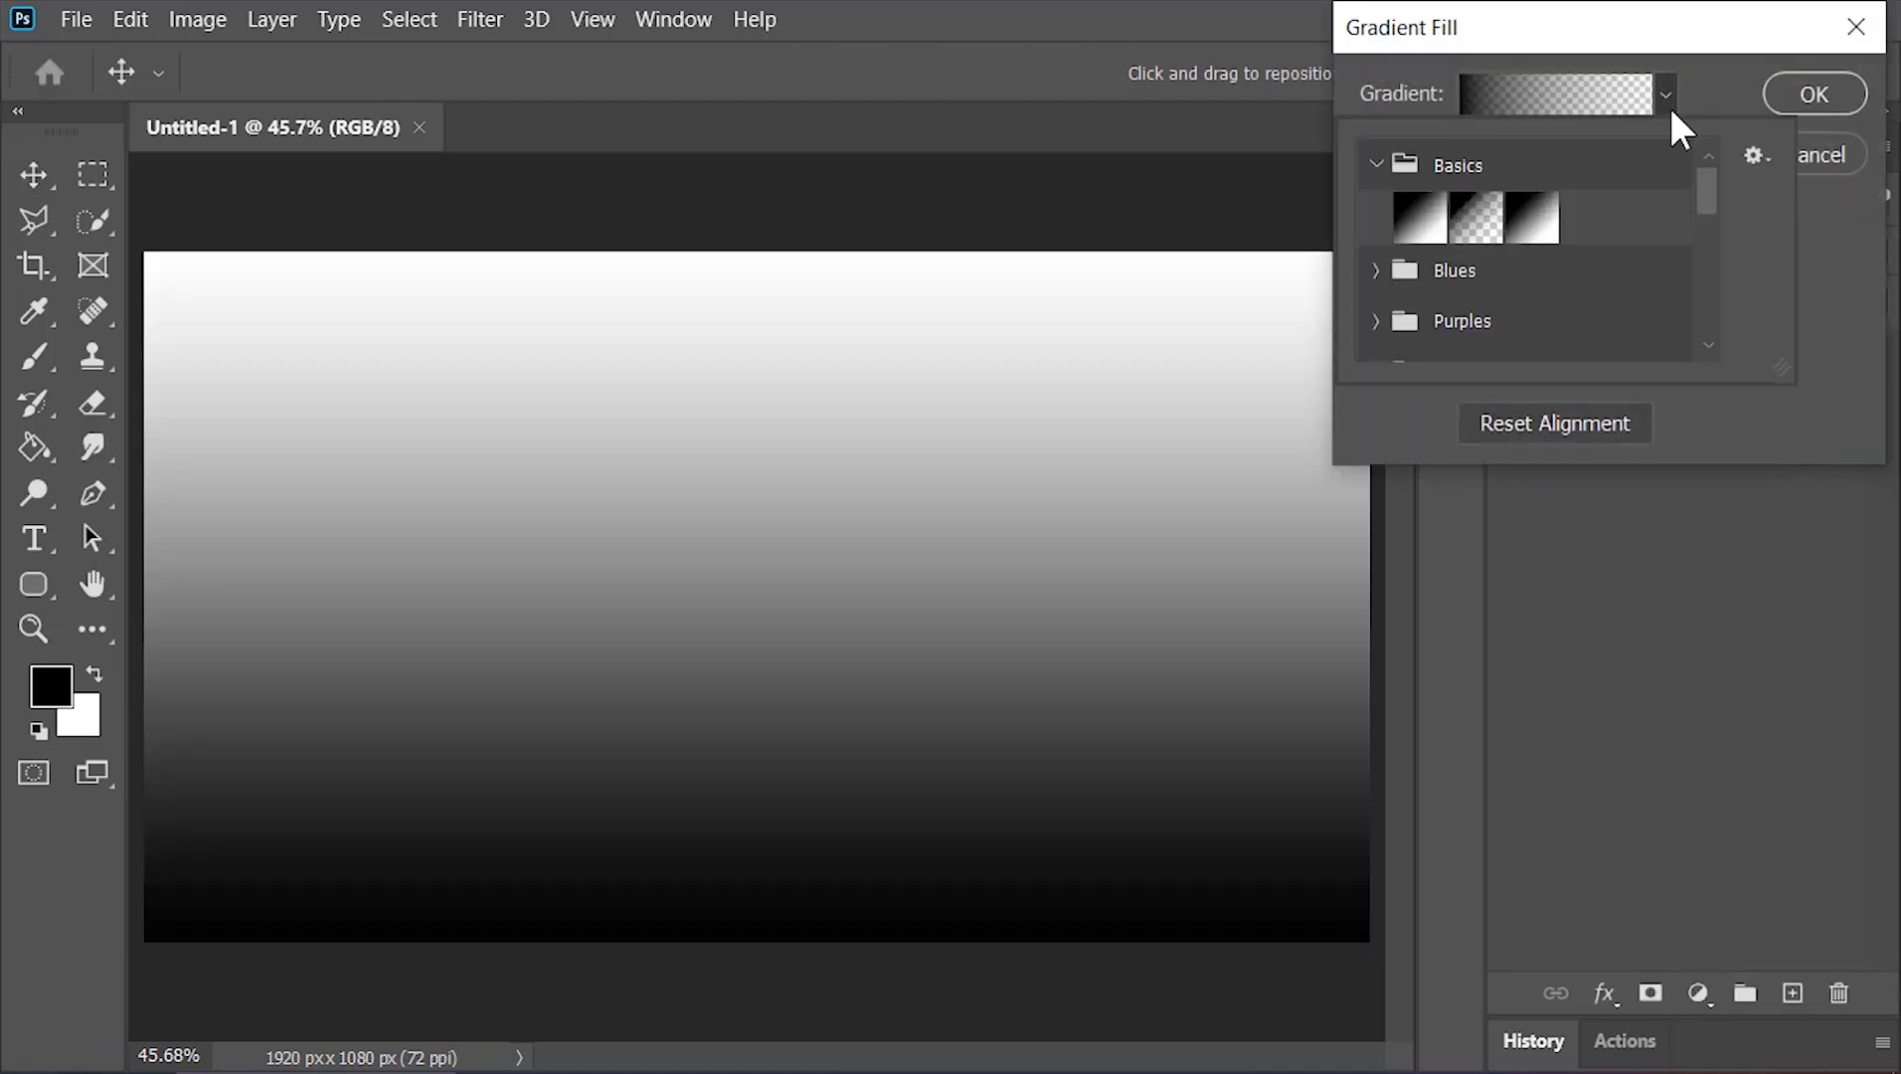
double_click(1413, 239)
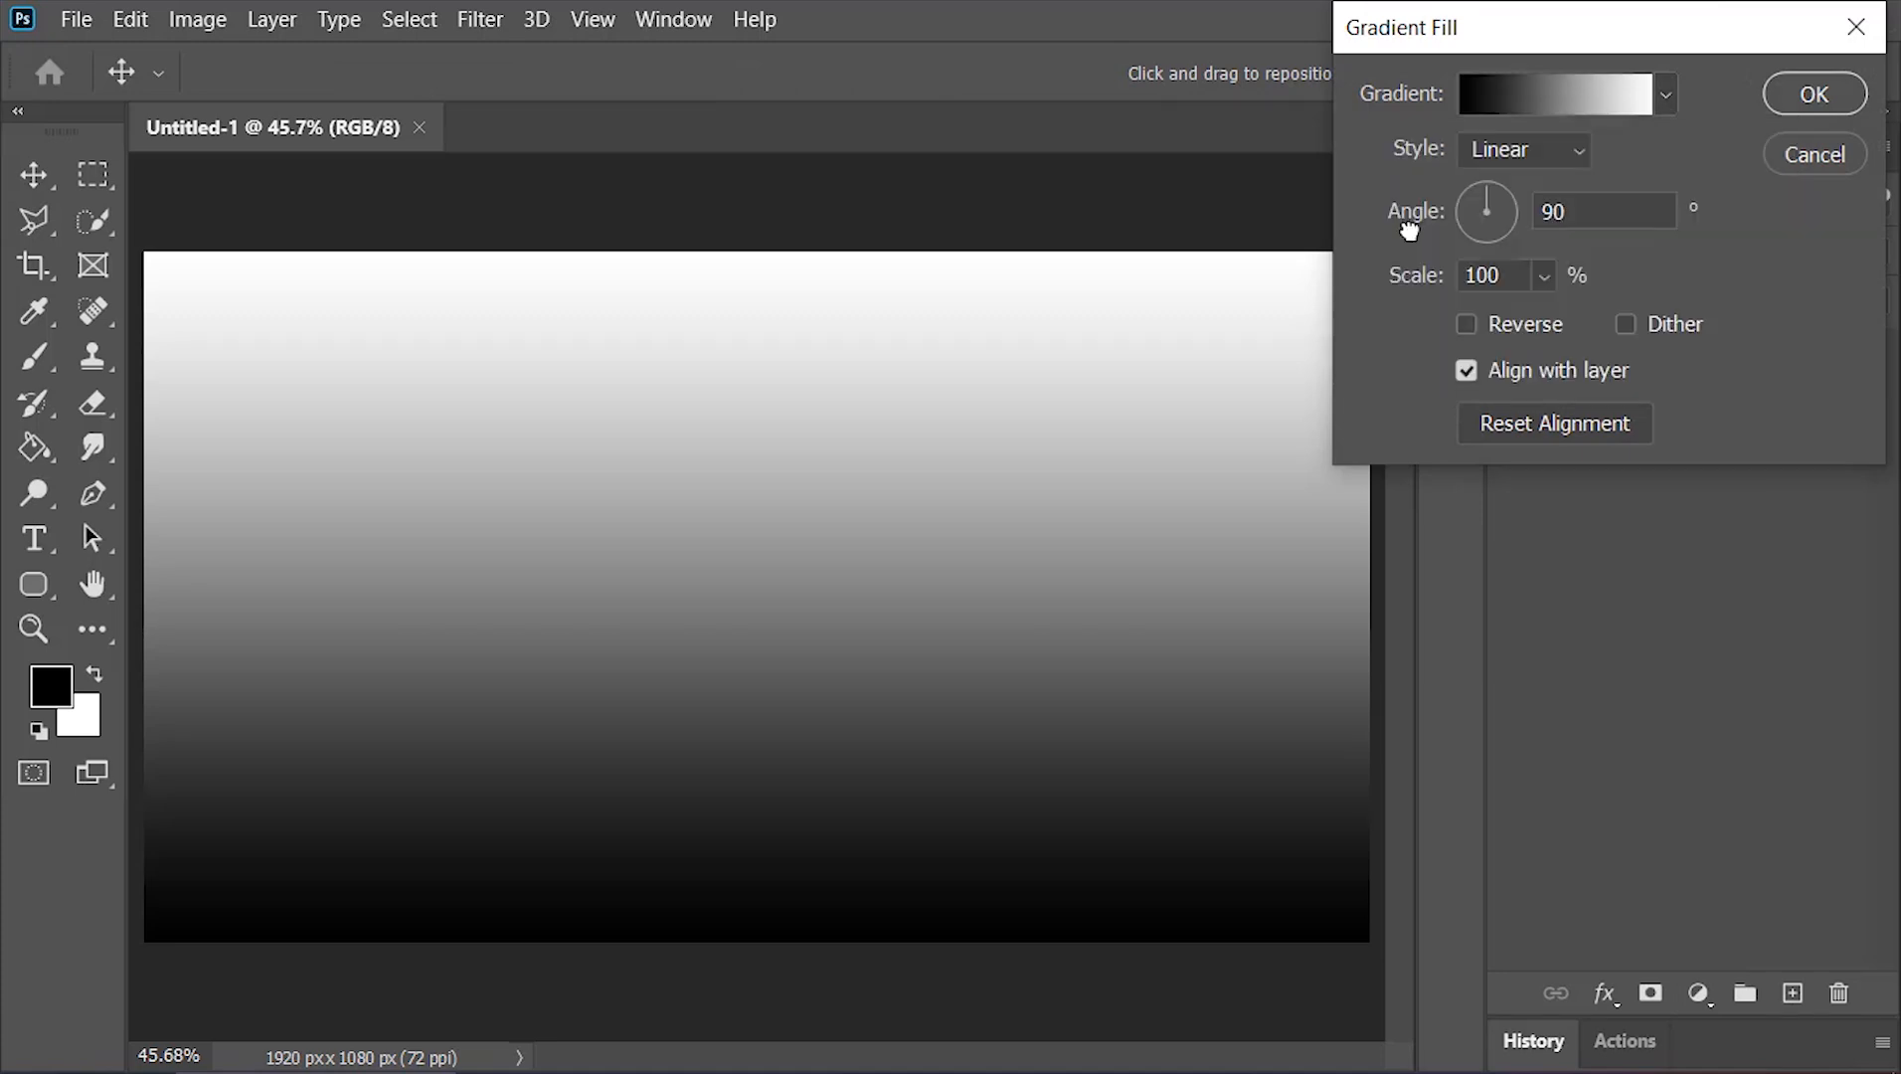
Set the gradient's left color stop to dark red #350a14
click(1547, 103)
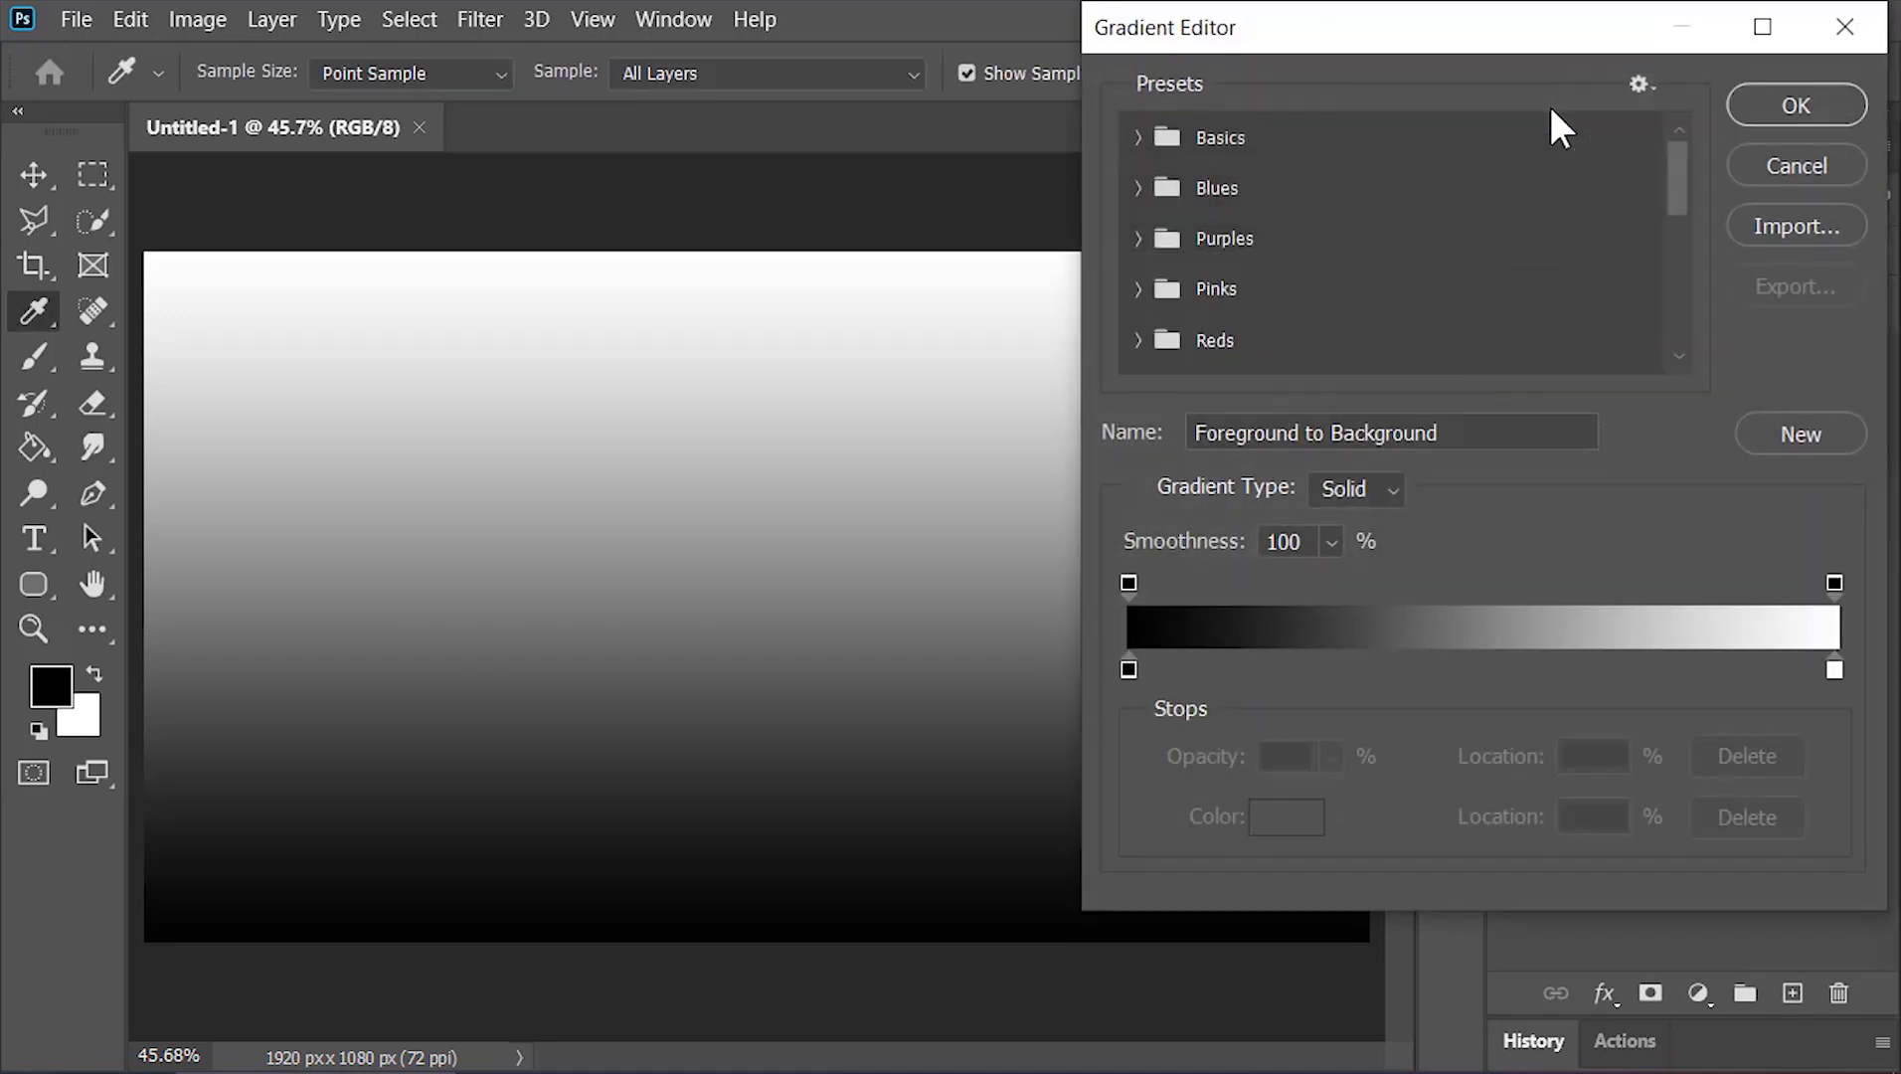
double_click(1128, 668)
drag(1320, 477, 1332, 475)
click(1456, 140)
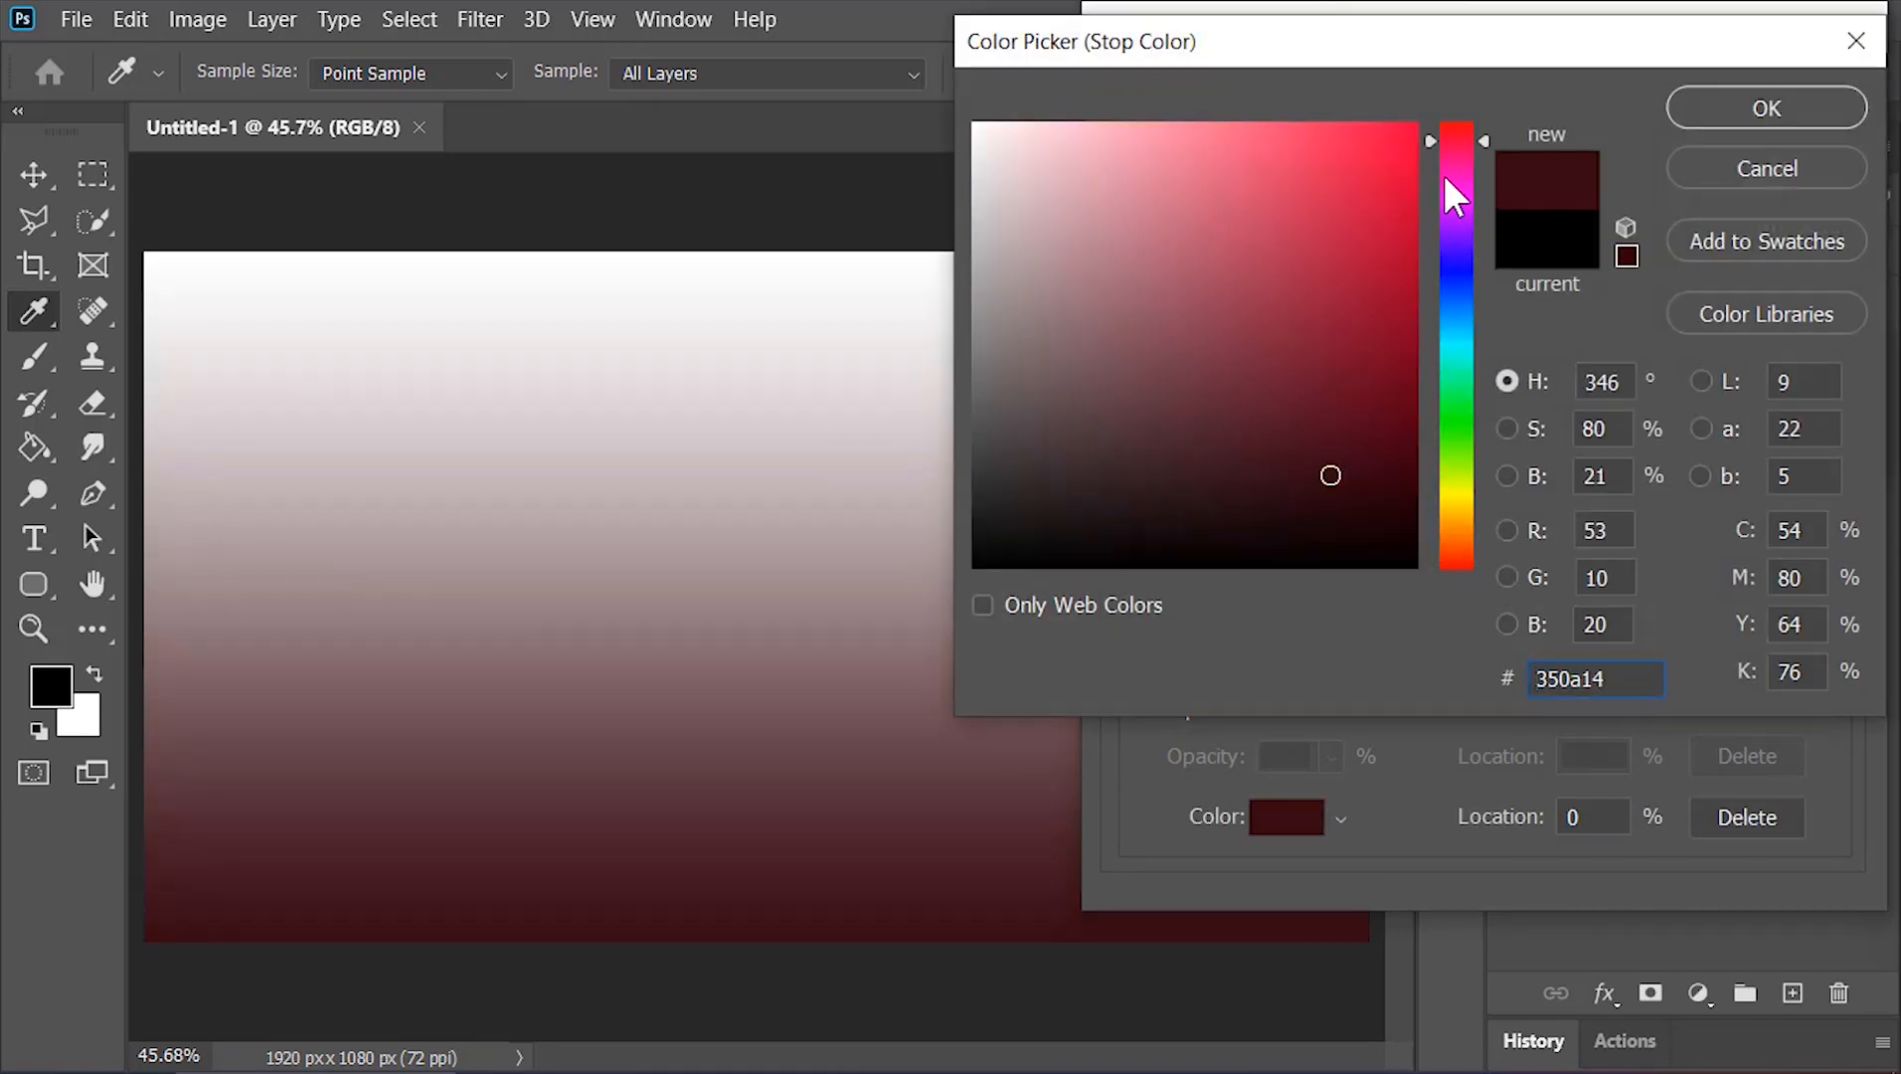
click(1749, 104)
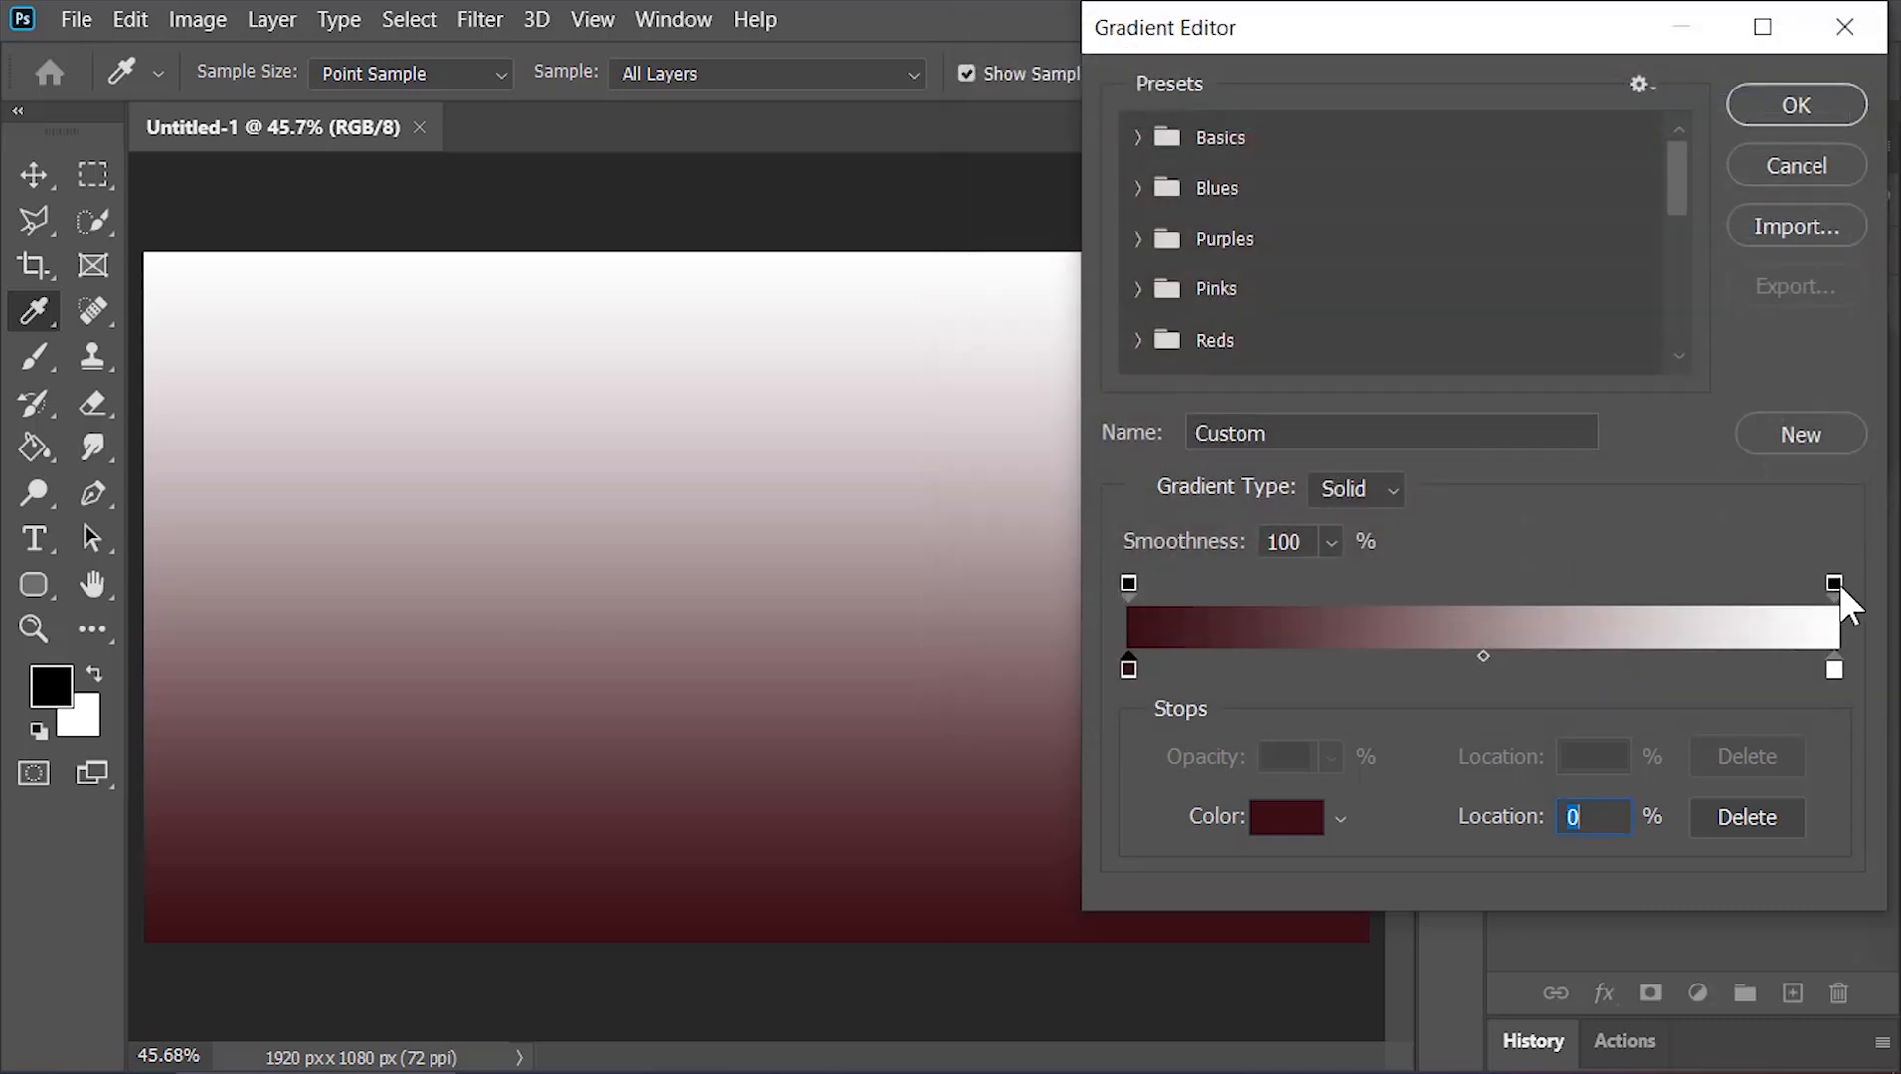
Set the gradient's right color stop to red #e21b3b and confirm the gradient
click(1835, 673)
click(1286, 816)
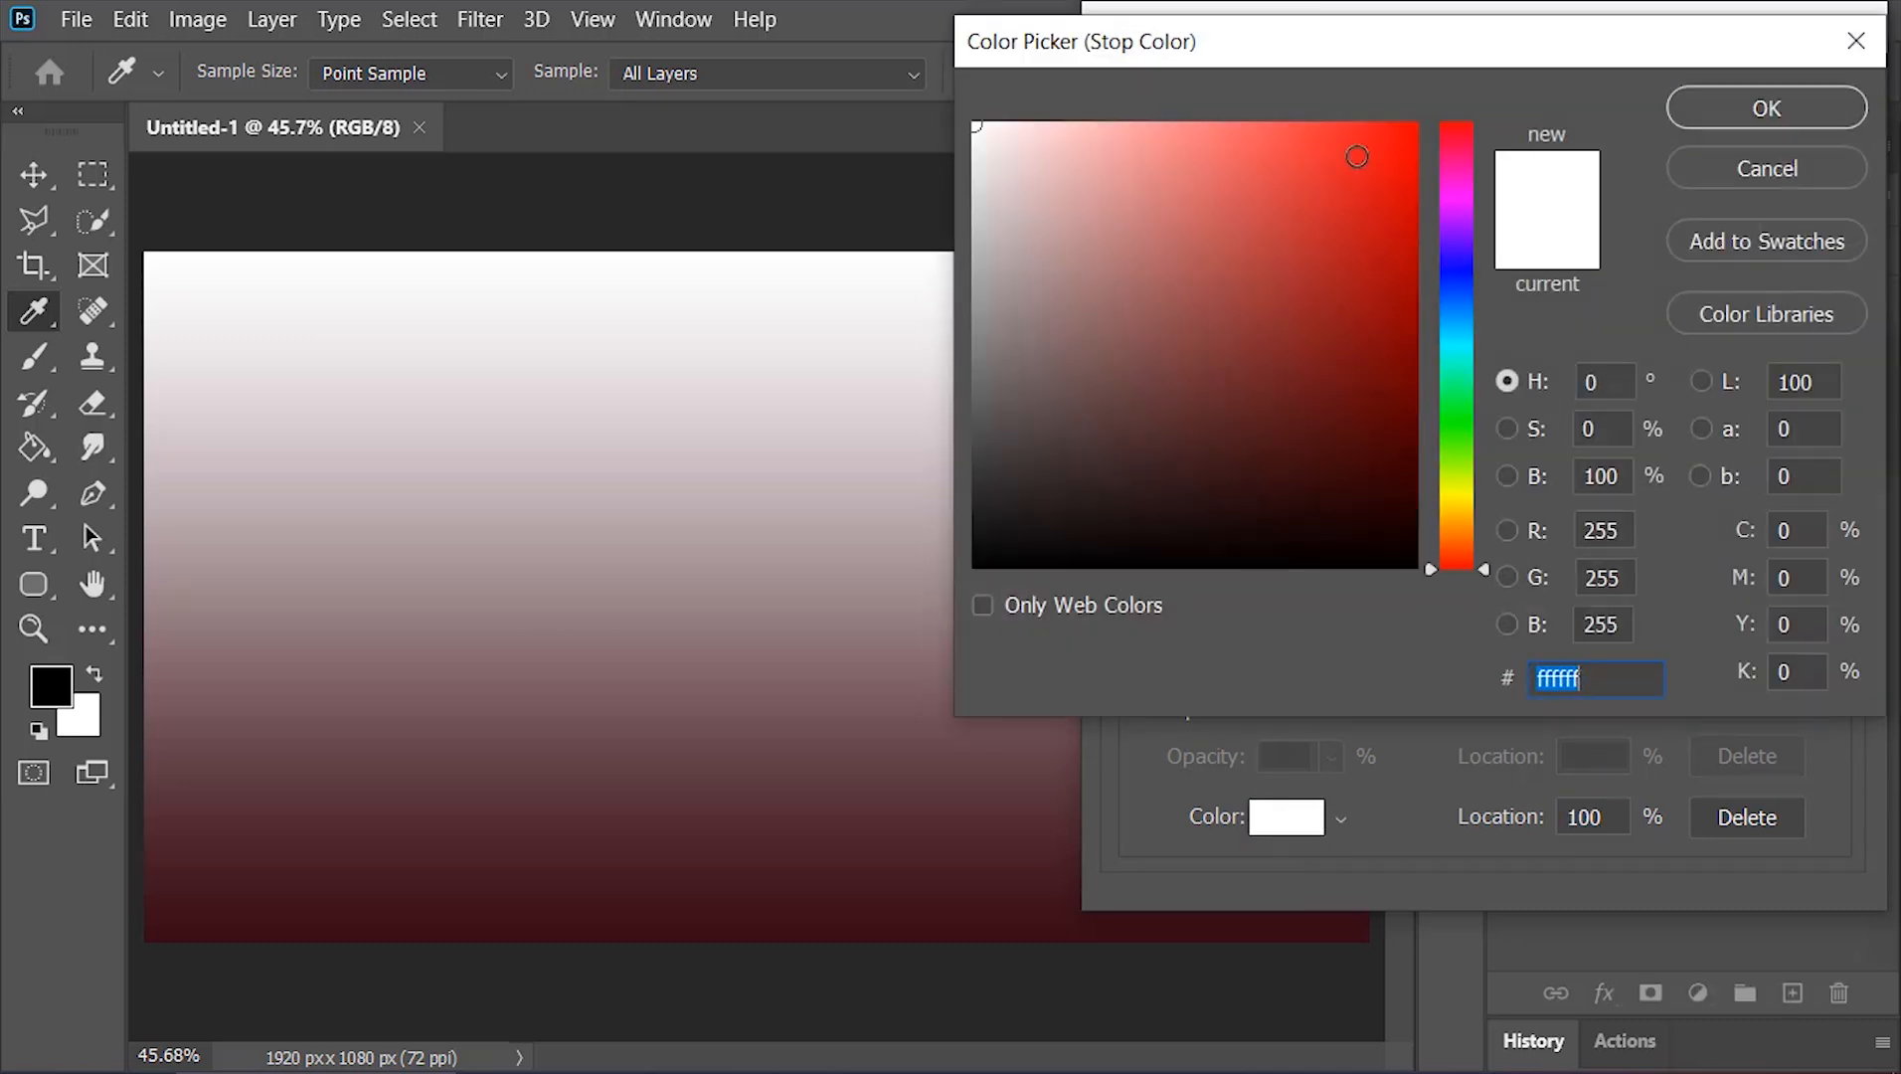
click(1364, 170)
drag(1457, 152, 1470, 136)
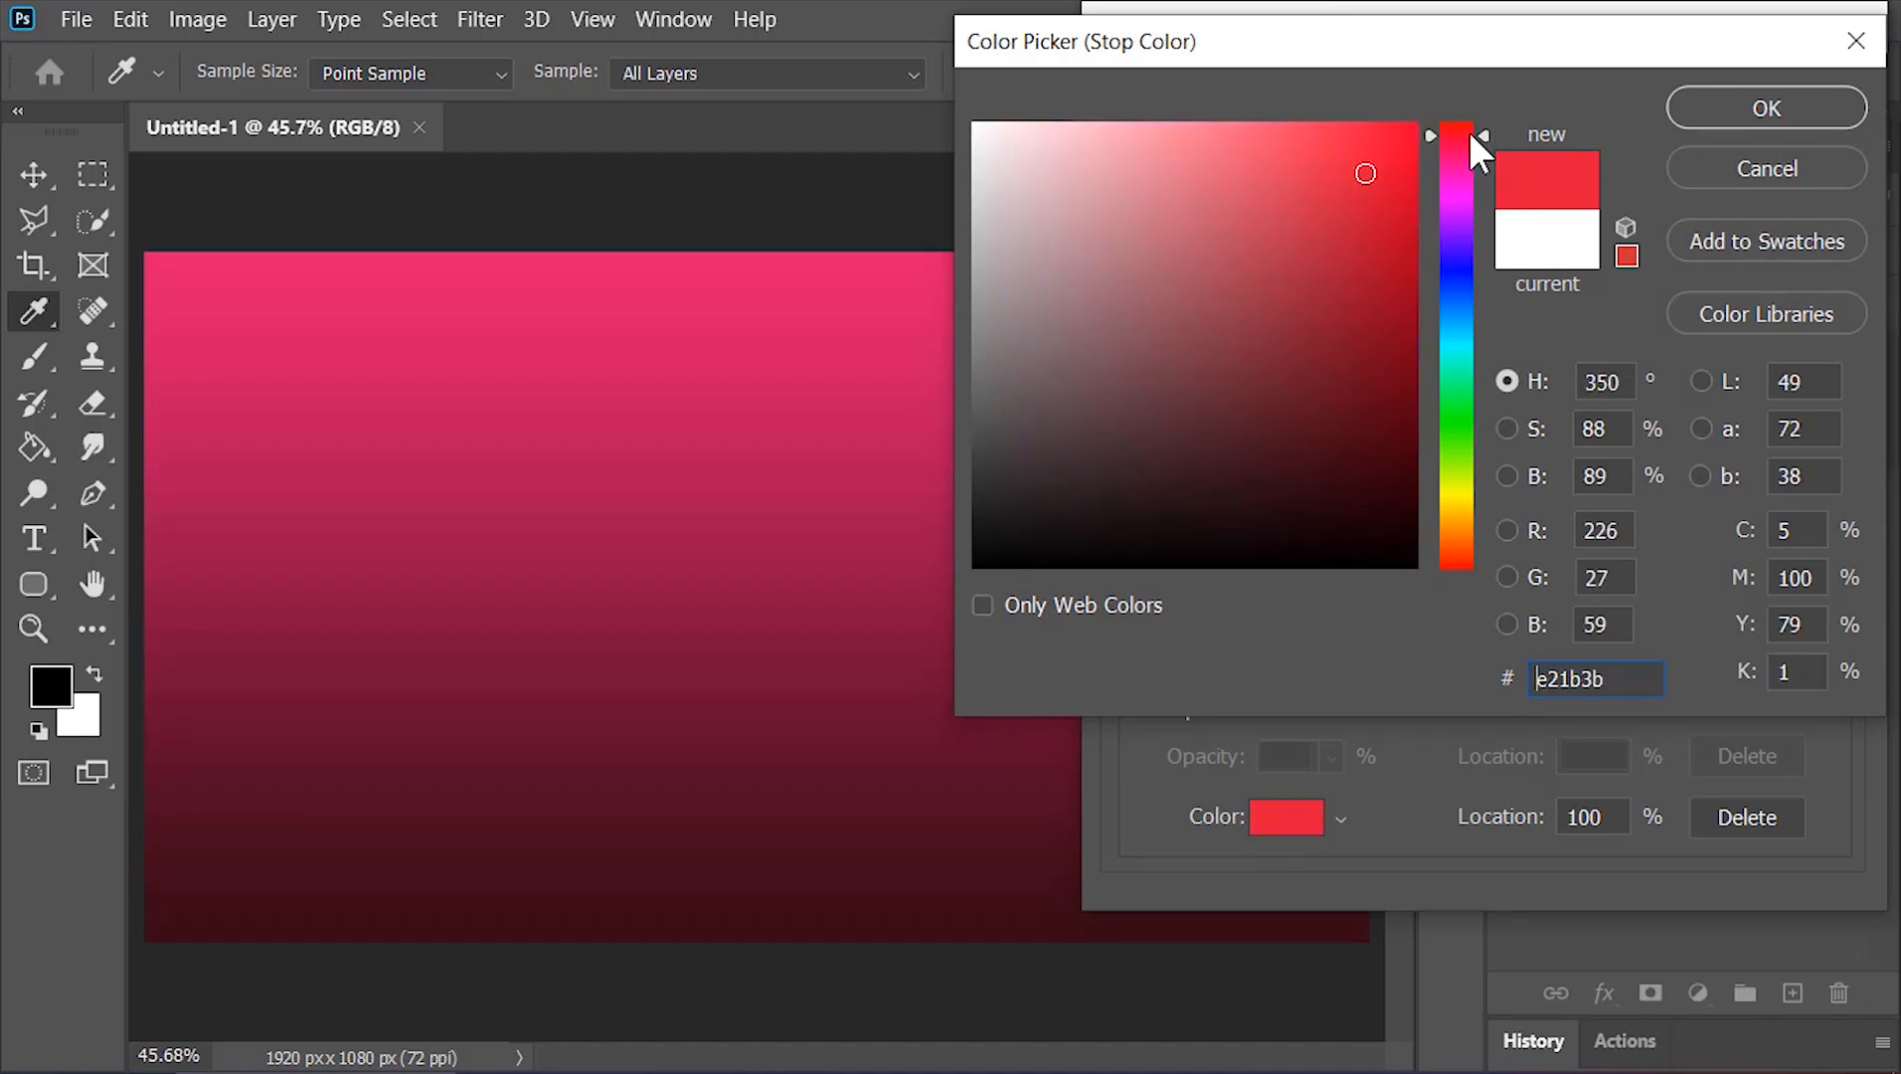
click(1692, 107)
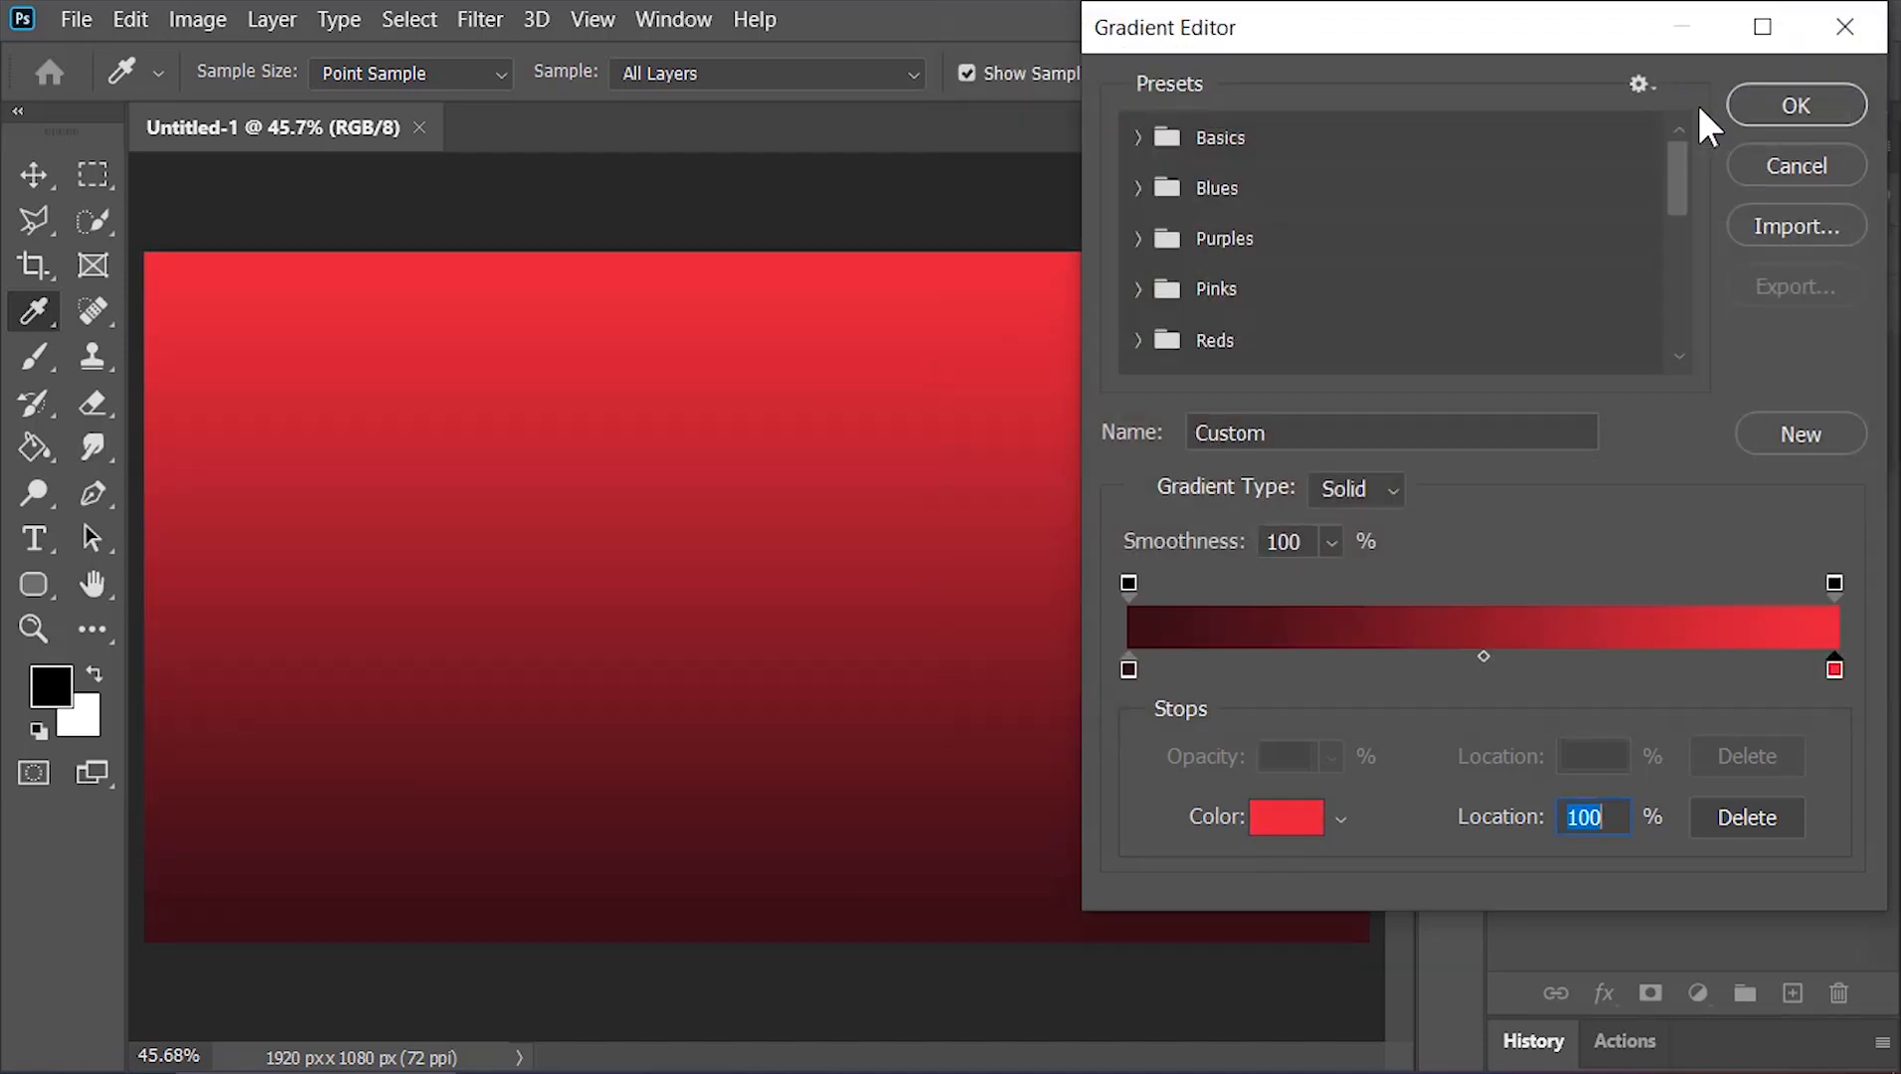
click(1761, 102)
Set the gradient fill to Radial style at 360% scale with Reverse enabled, and confirm
click(1536, 149)
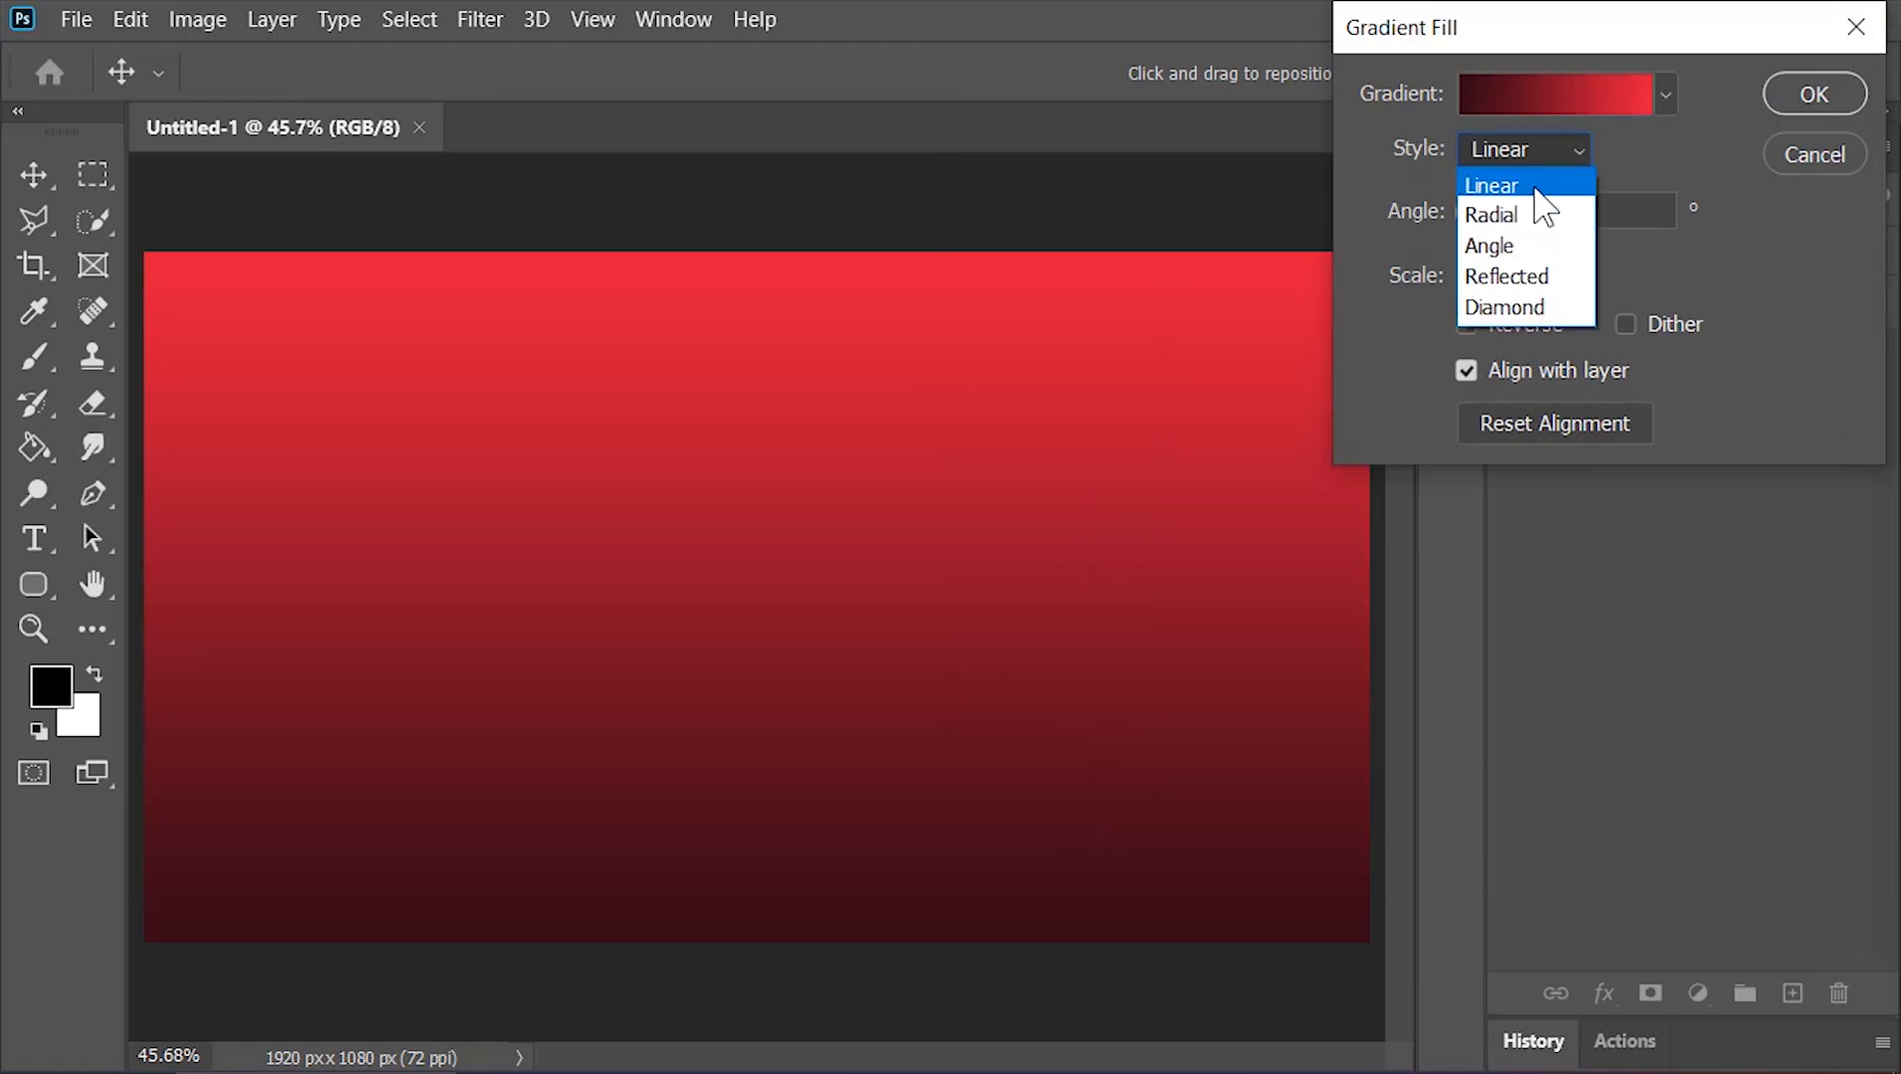
click(1530, 211)
click(1491, 275)
text(360)
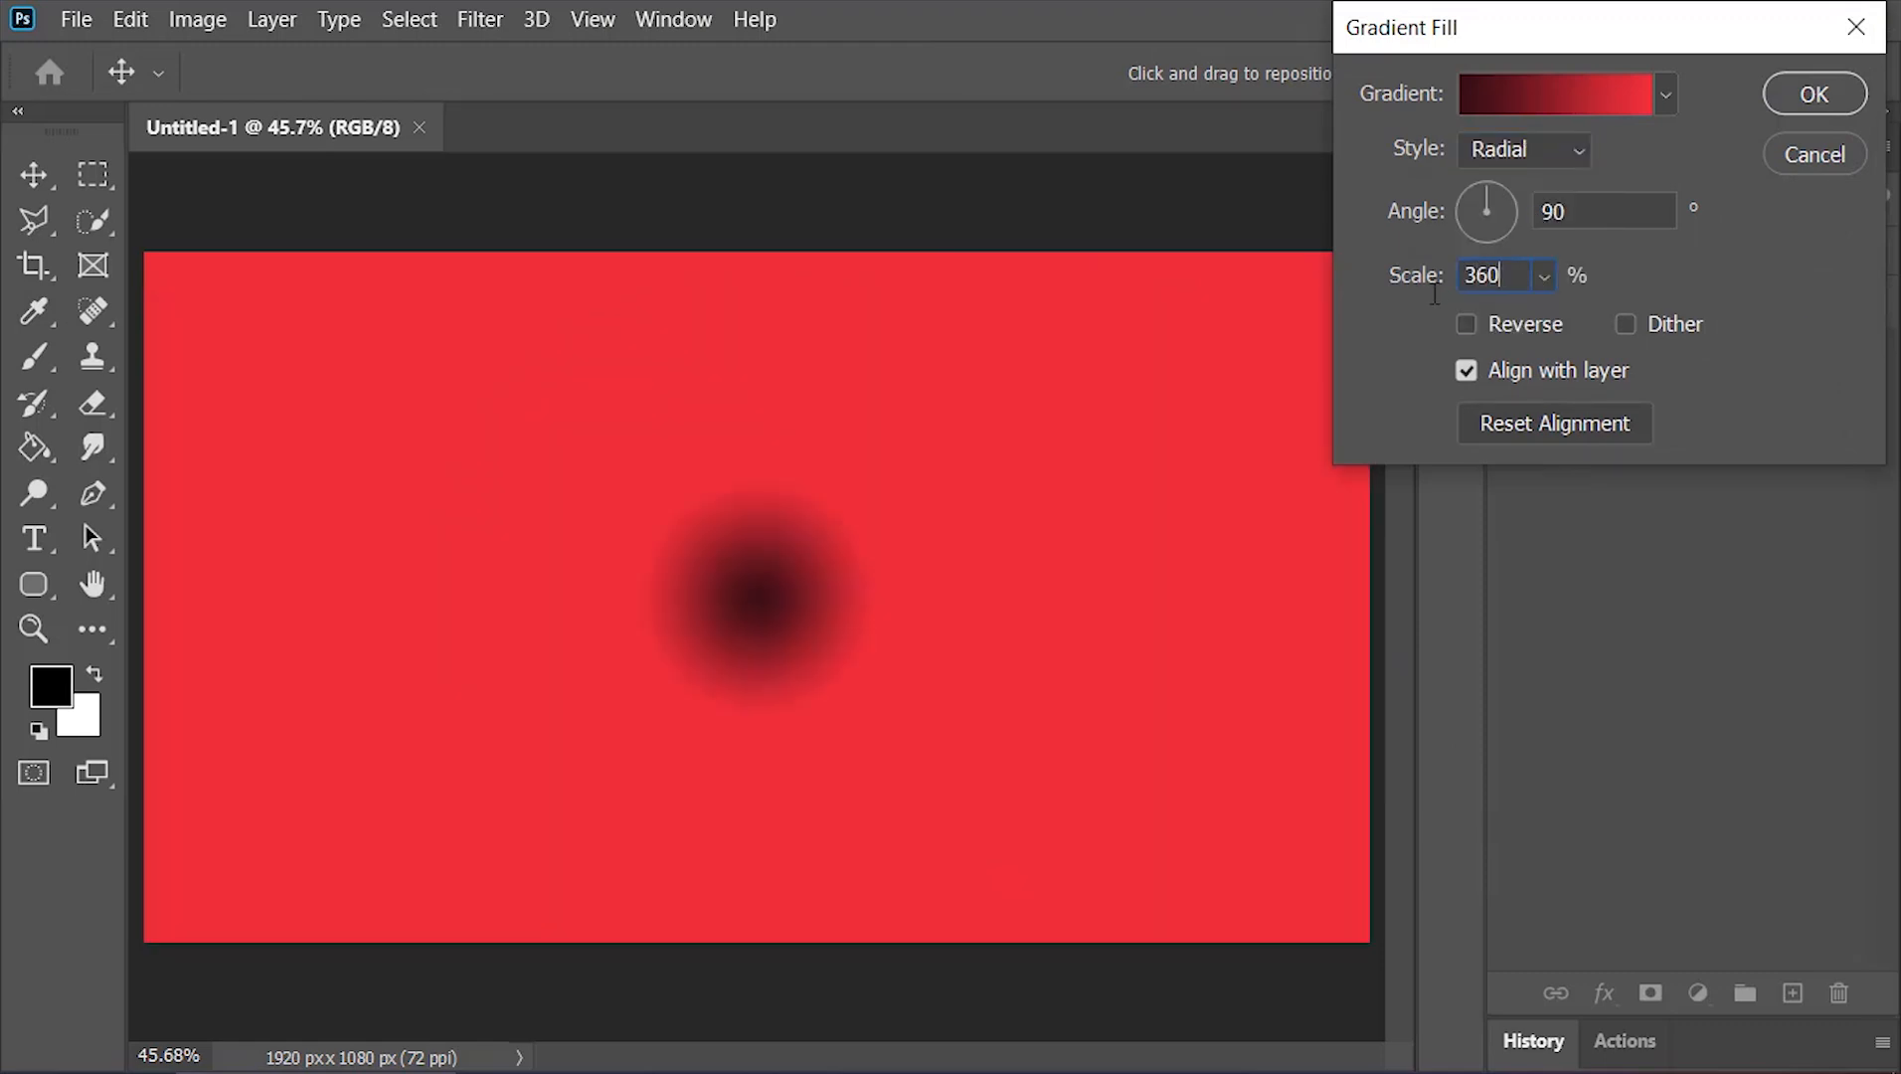
click(1500, 322)
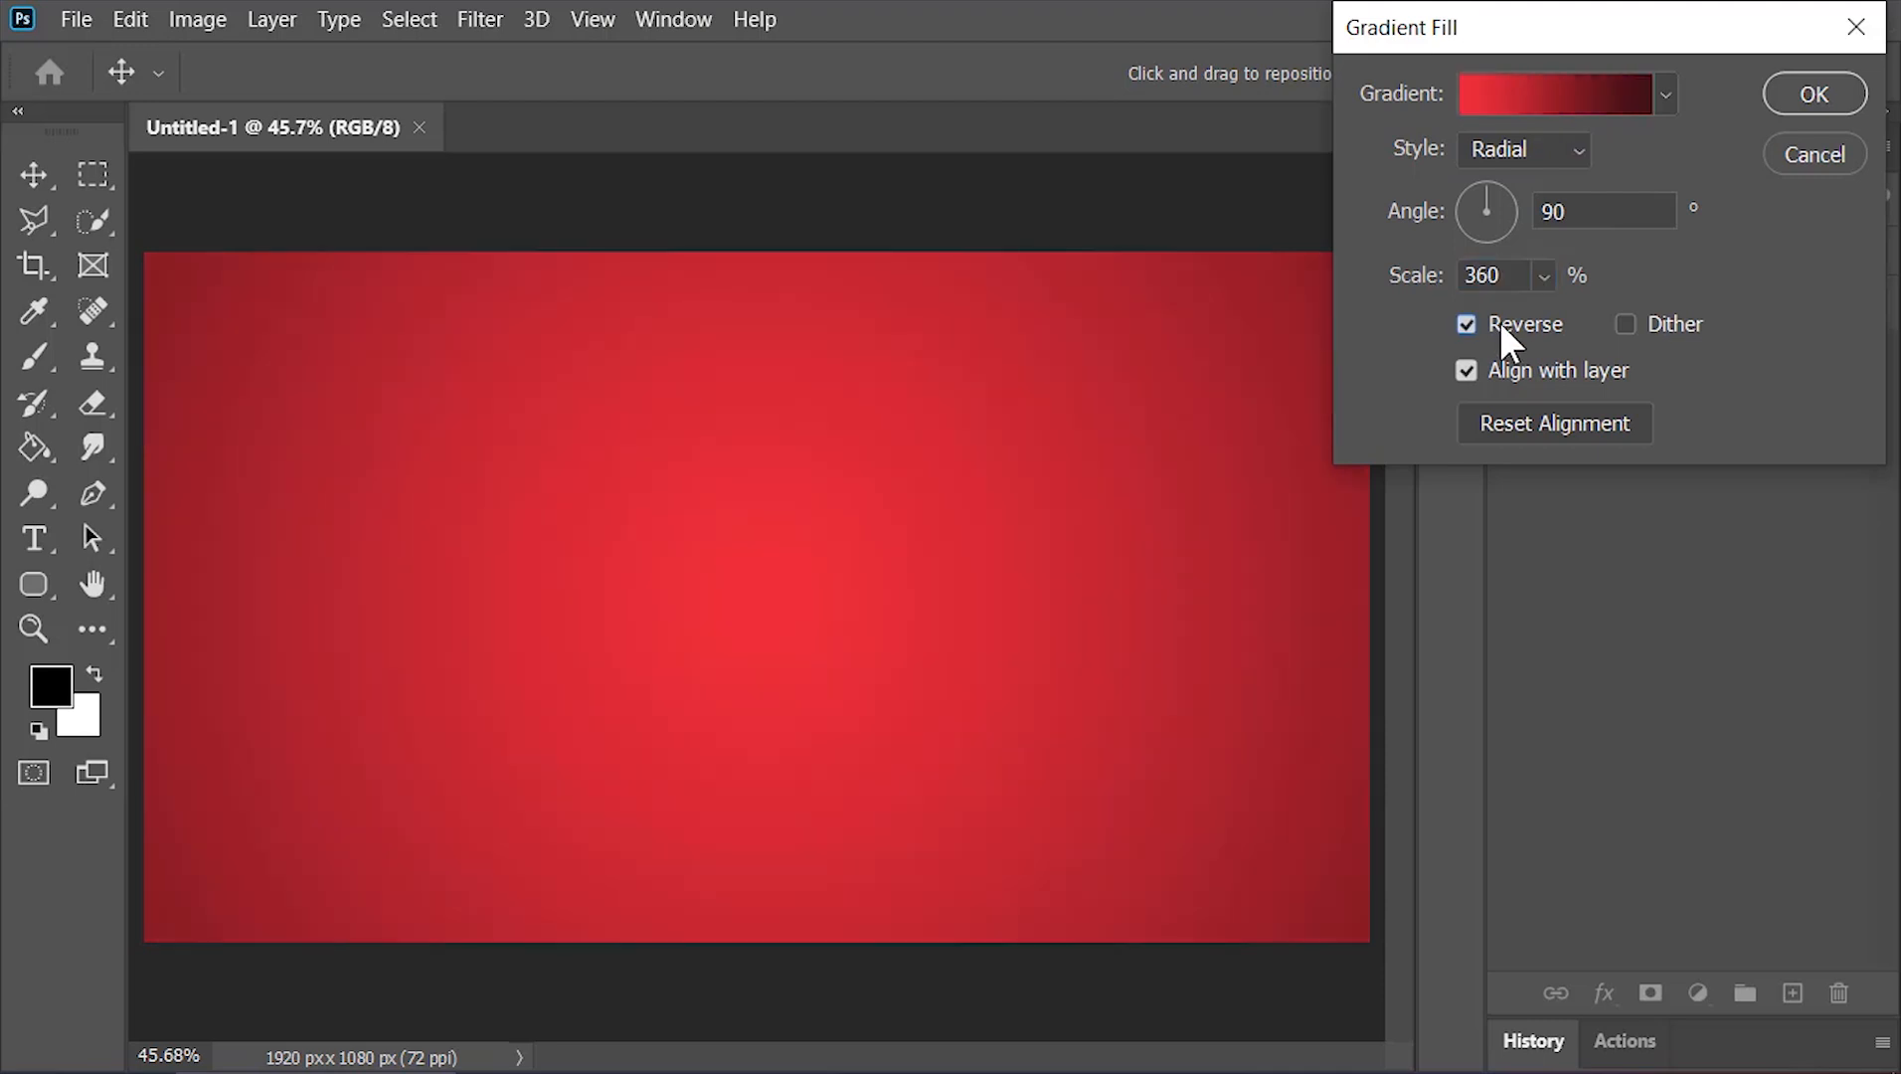
click(1827, 105)
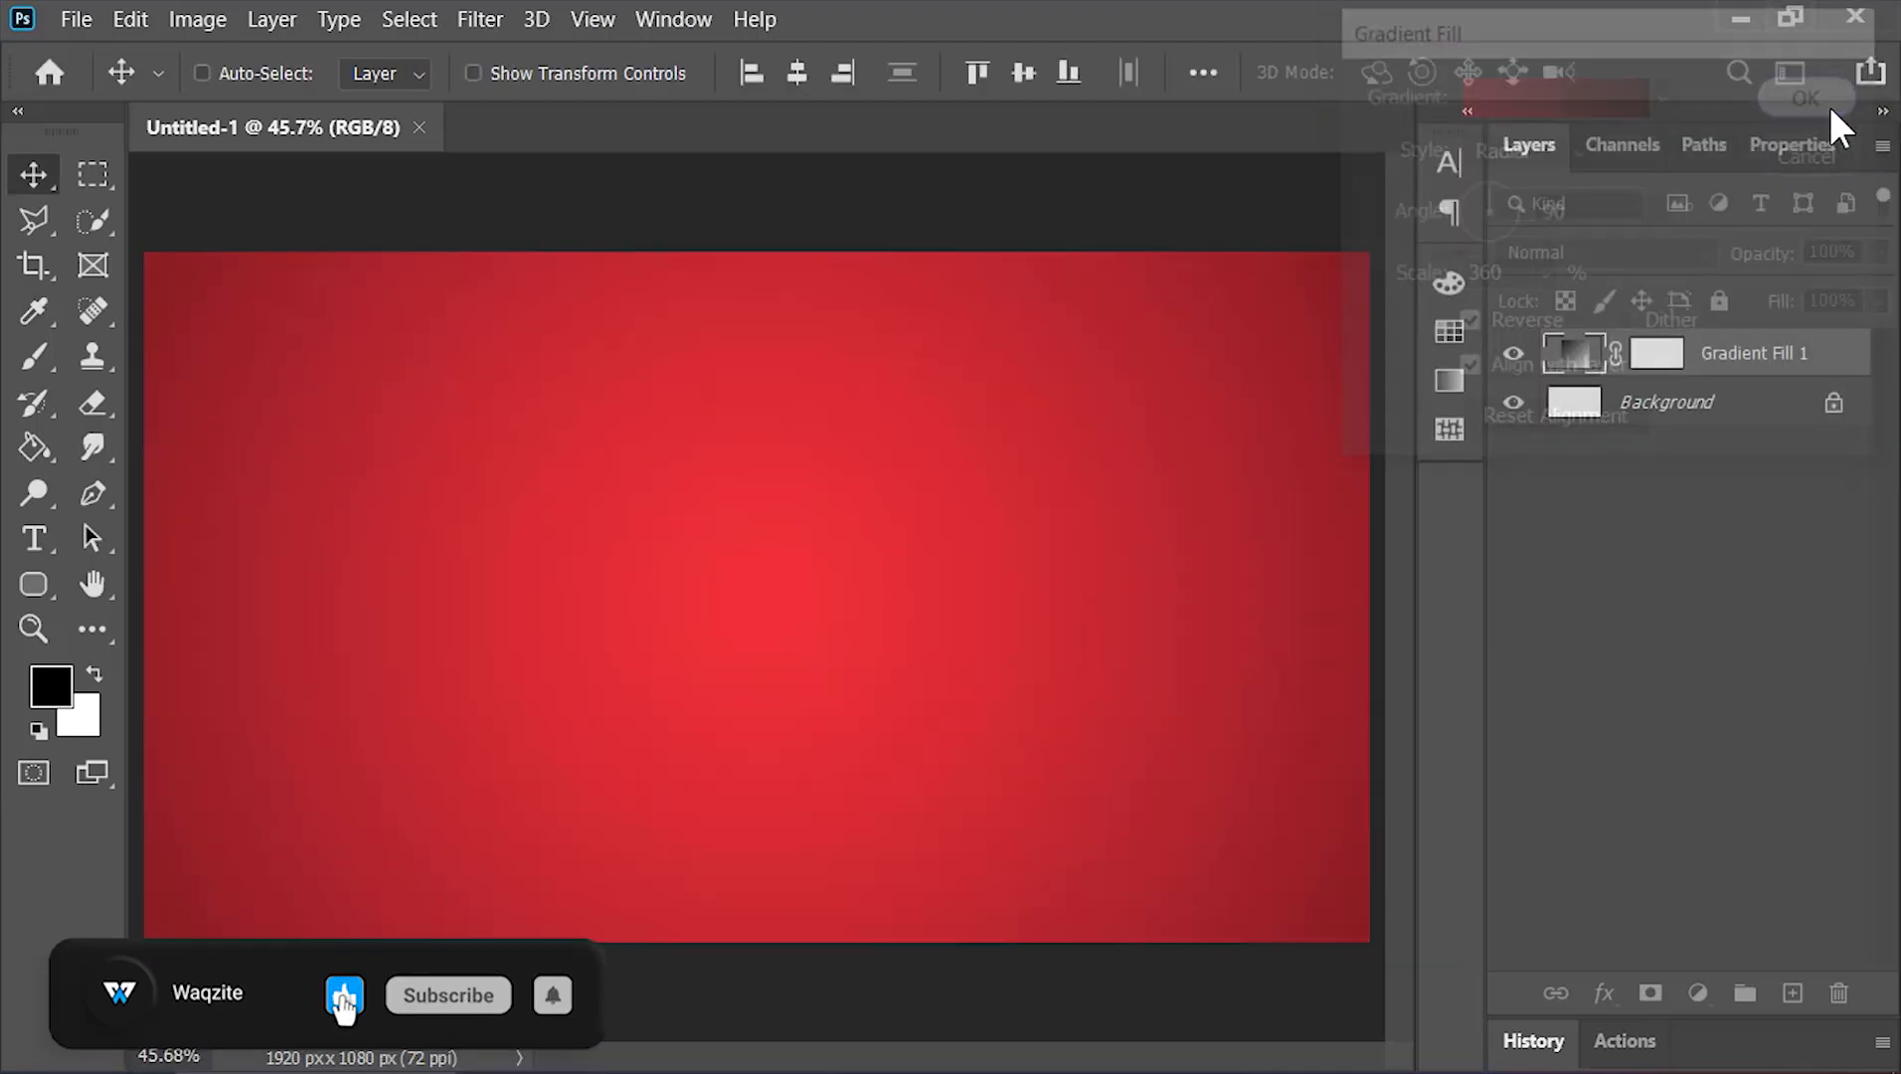
Rename the gradient fill layer Background and delete the original locked Background layer
double_click(1759, 351)
text(B)
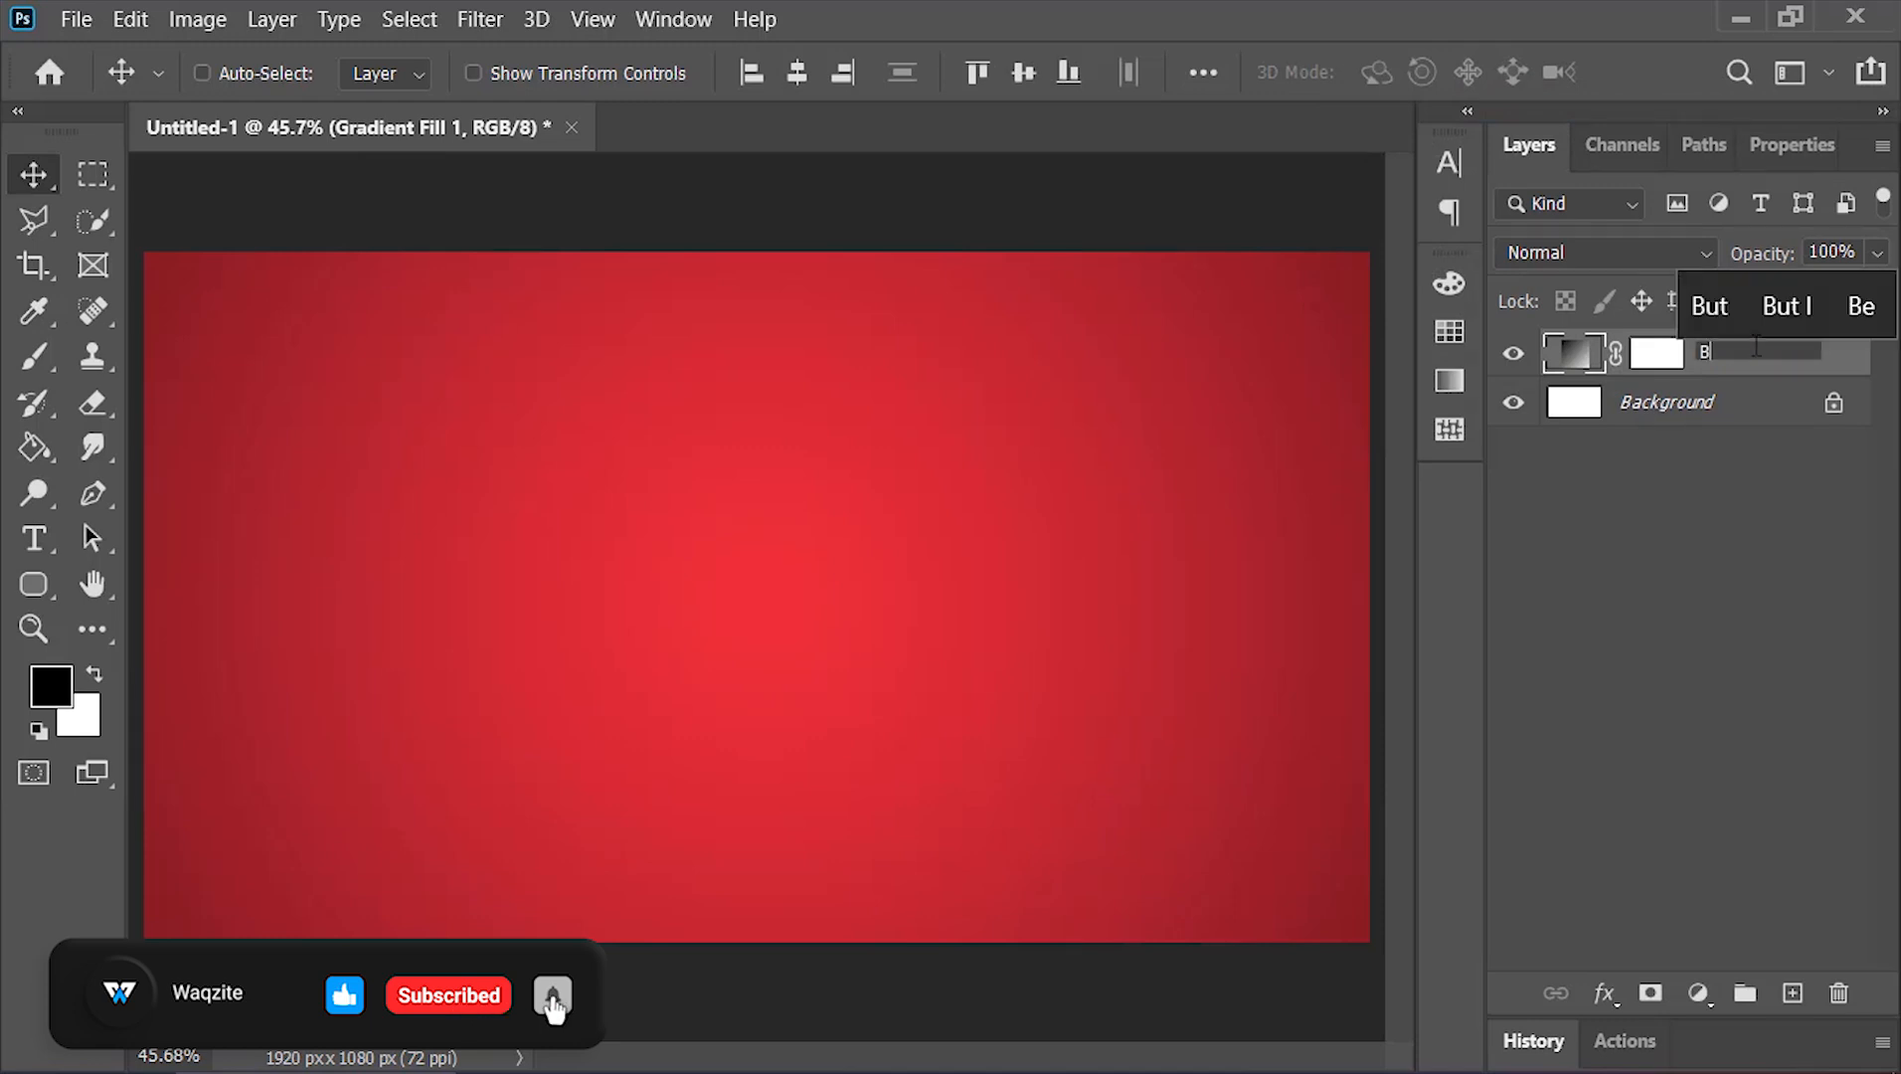
text(ackground)
key(Return)
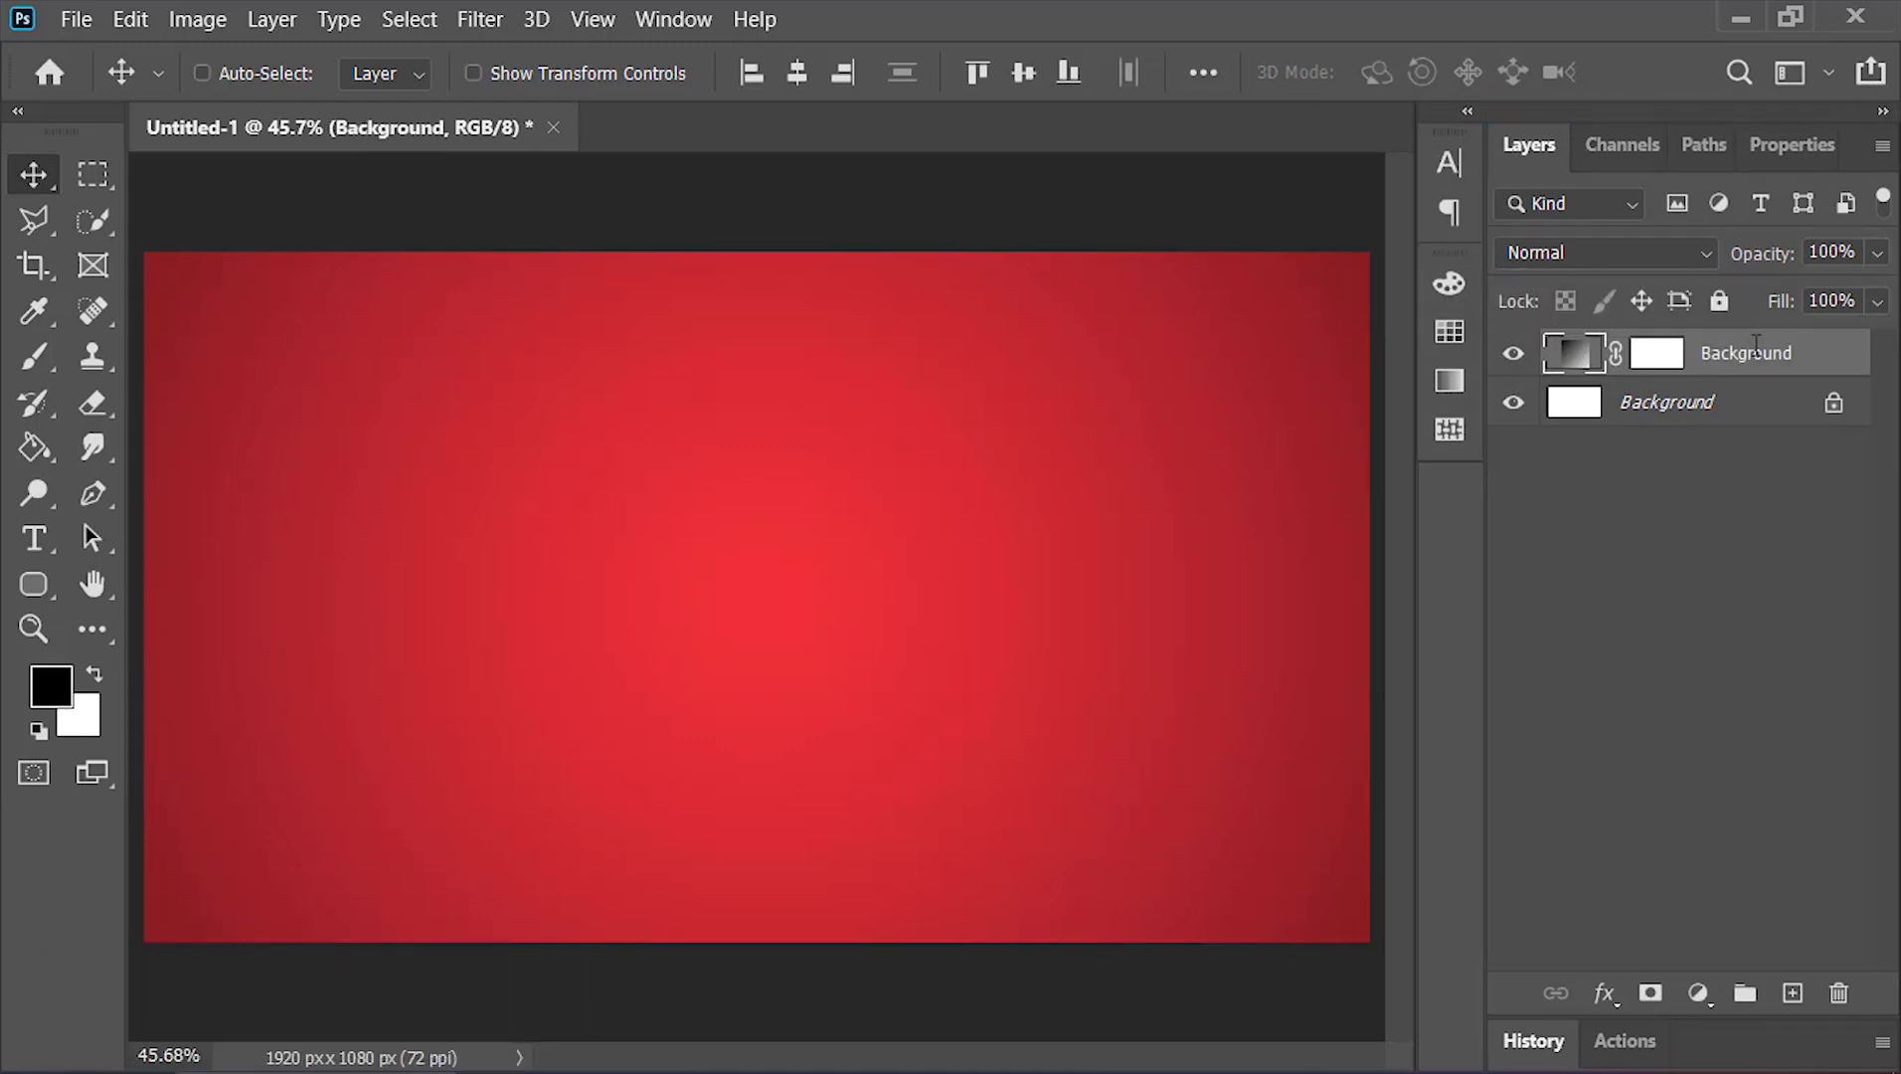
click(1745, 403)
drag(1745, 403, 1838, 992)
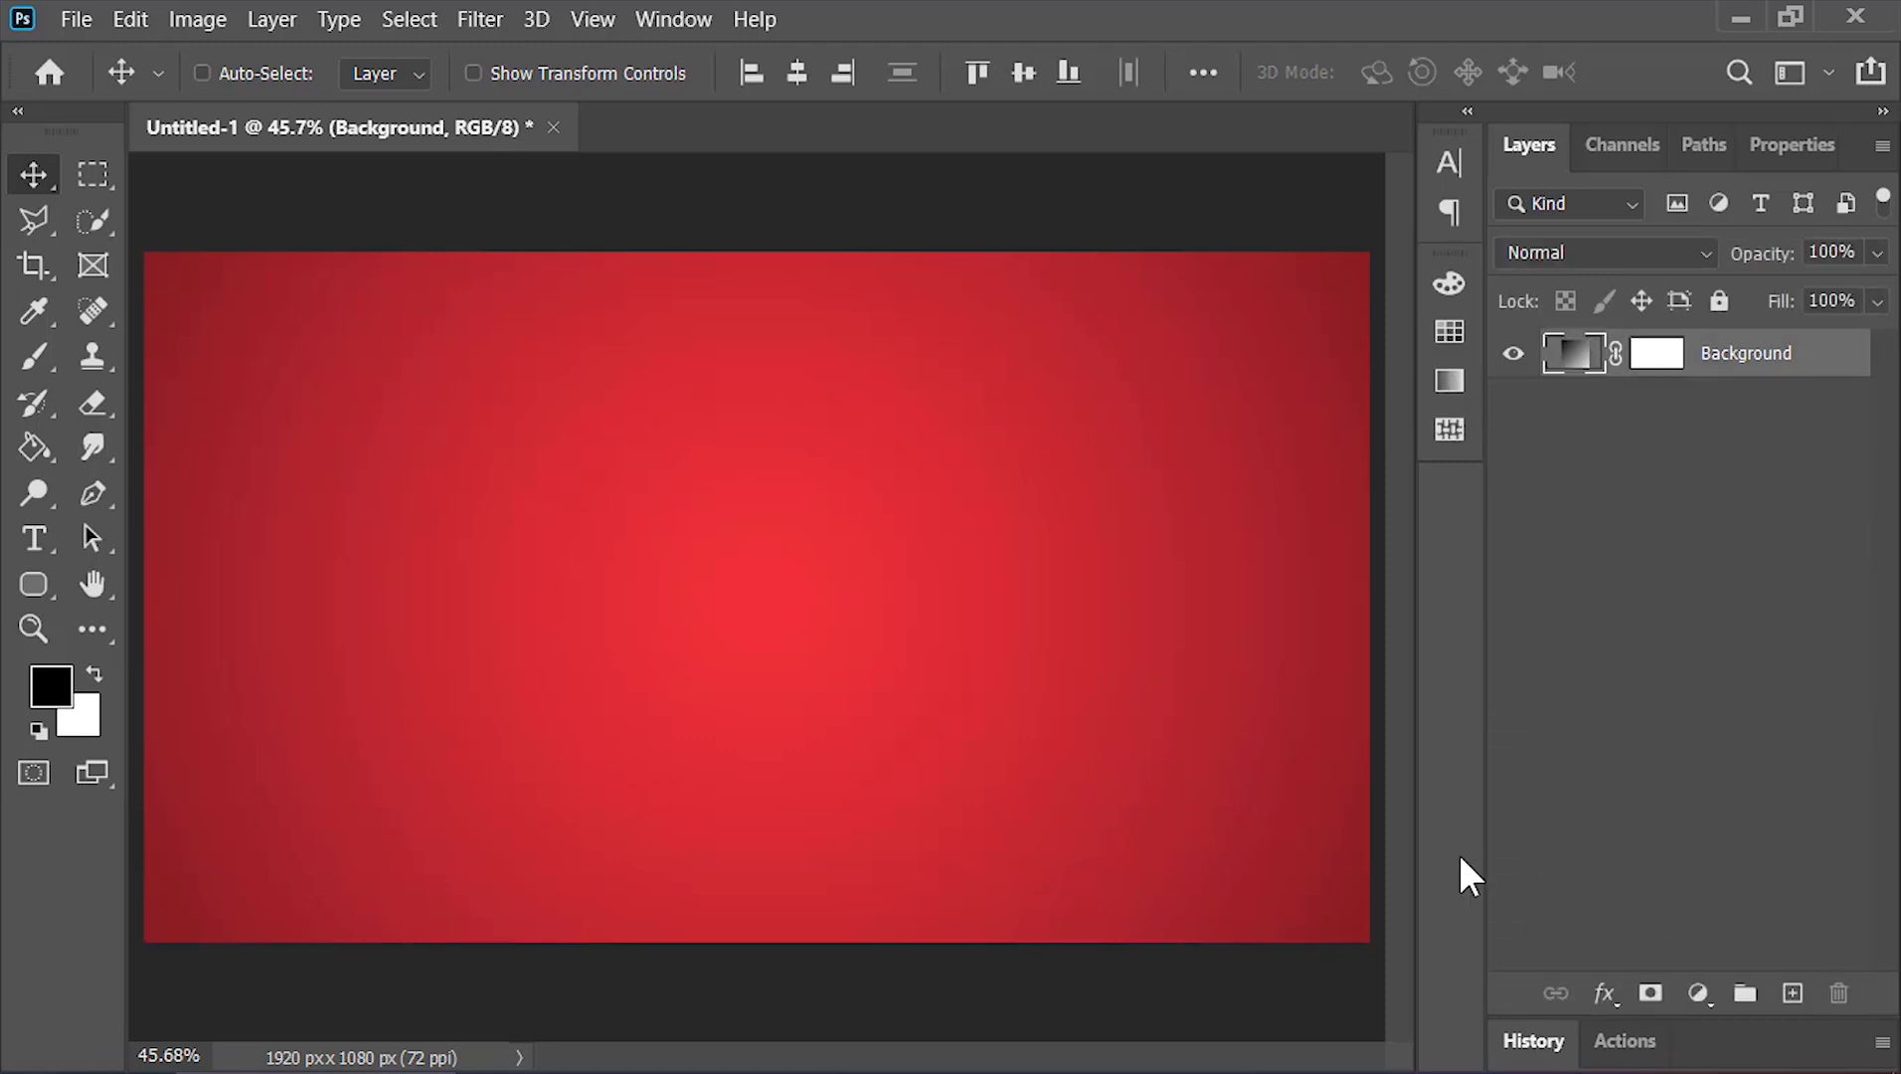
Swap to a white foreground color and type DOUBLE on the canvas with the Type tool
key(x)
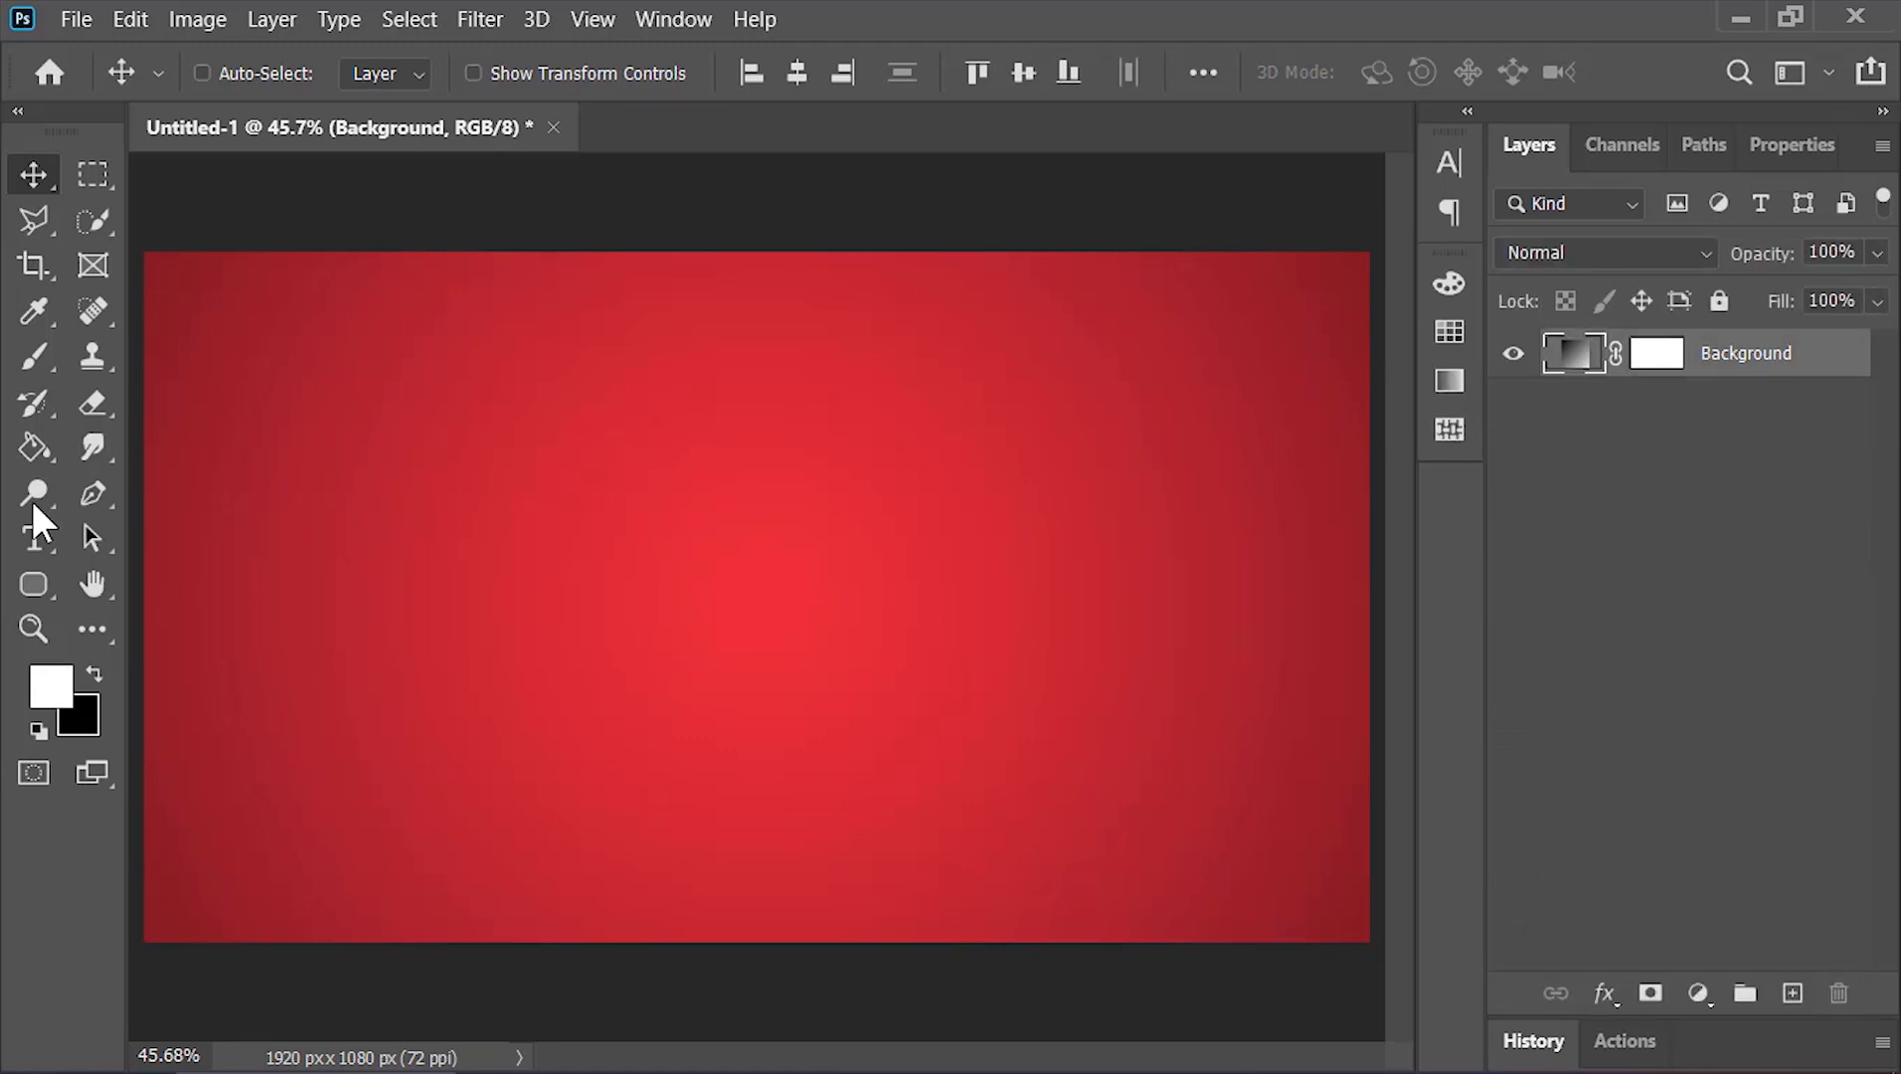
click(42, 539)
click(721, 576)
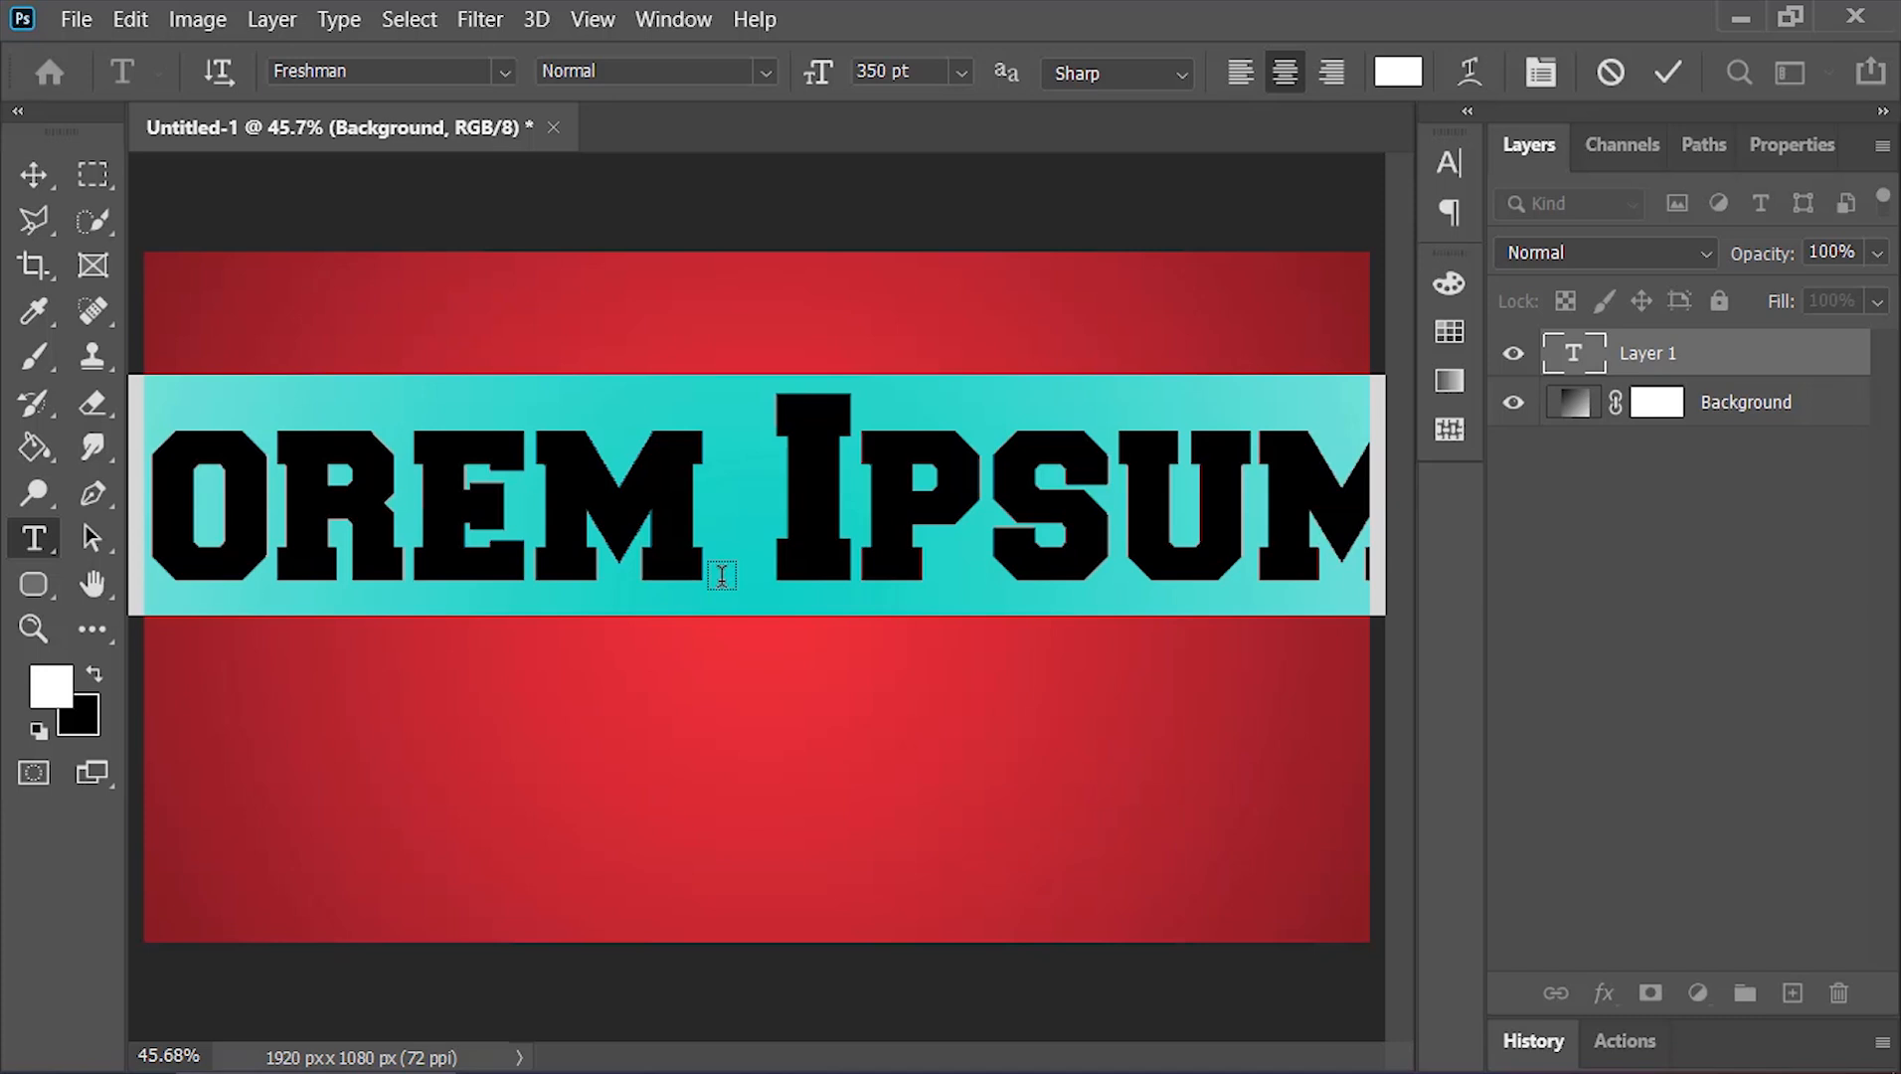
text(DOUBLE)
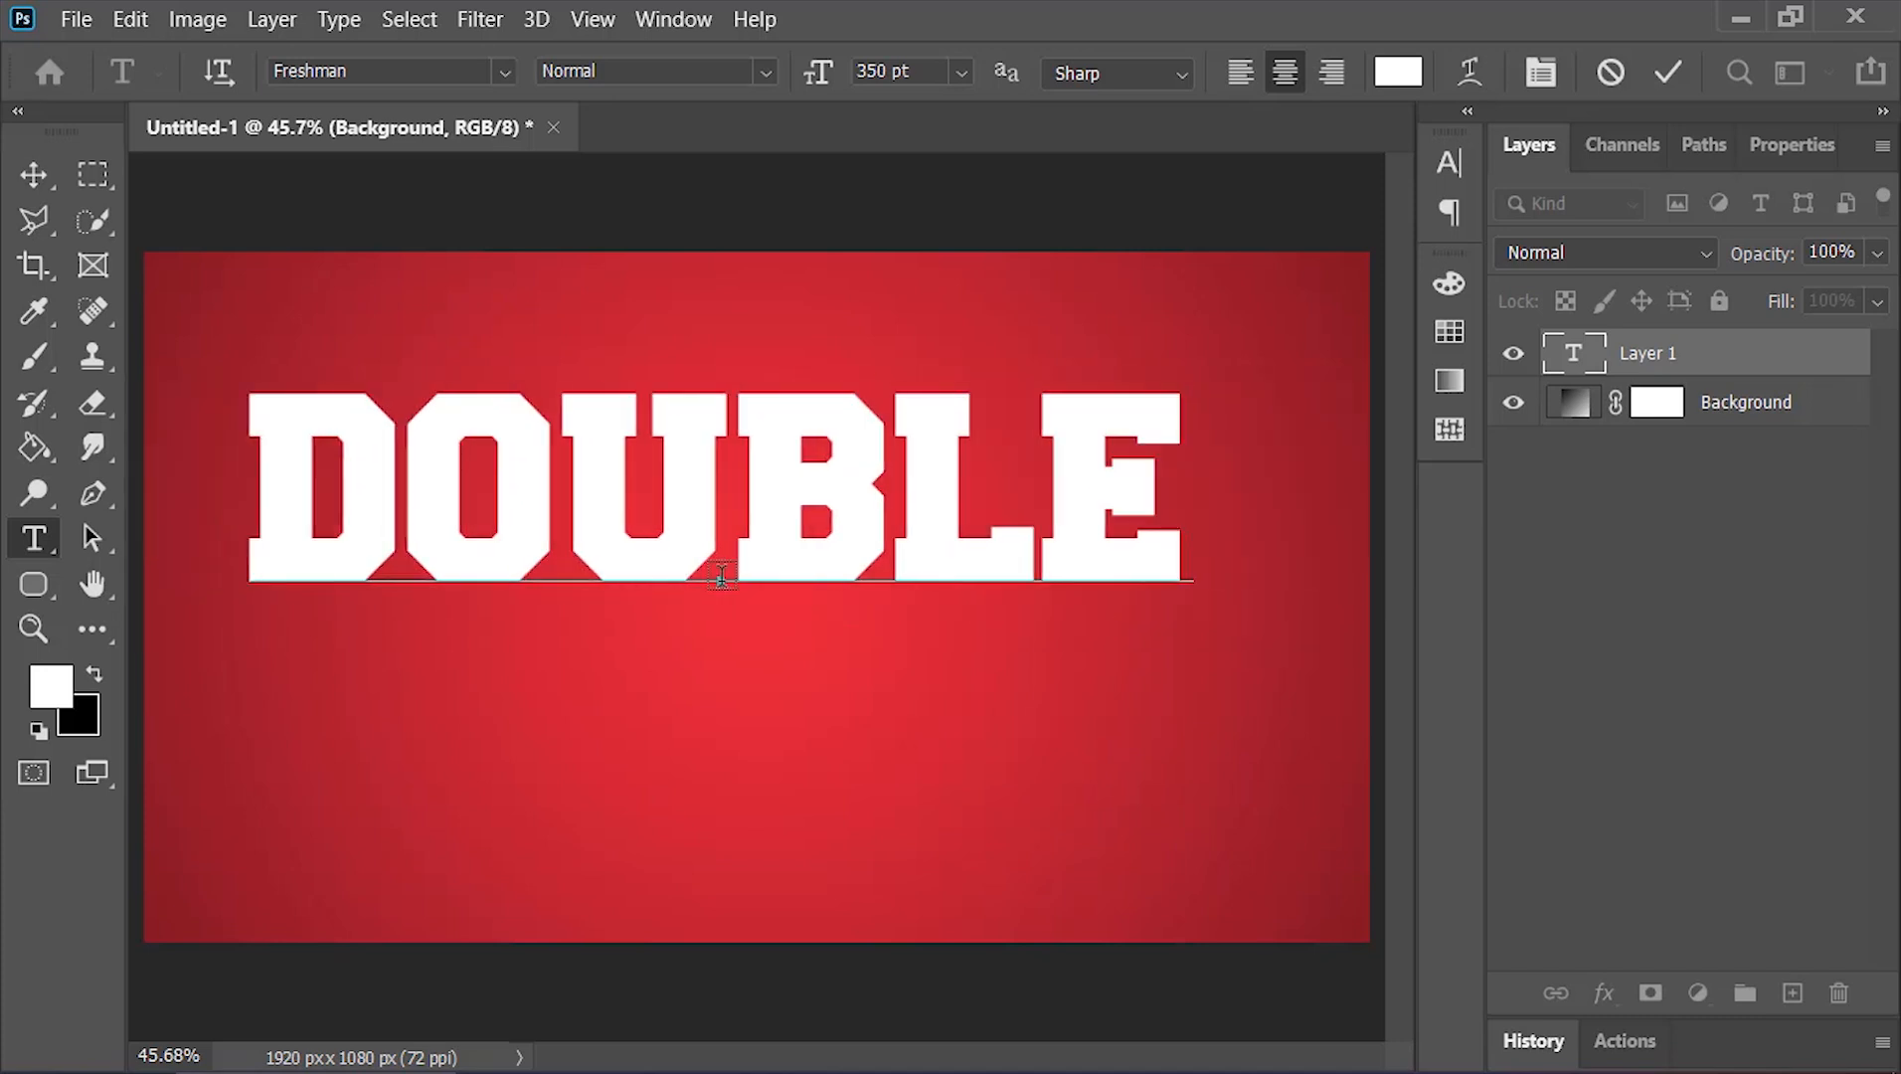
click(1667, 72)
Move the DOUBLE text toward the canvas center and convert its layer to a Smart Object
key(v)
drag(861, 518, 888, 616)
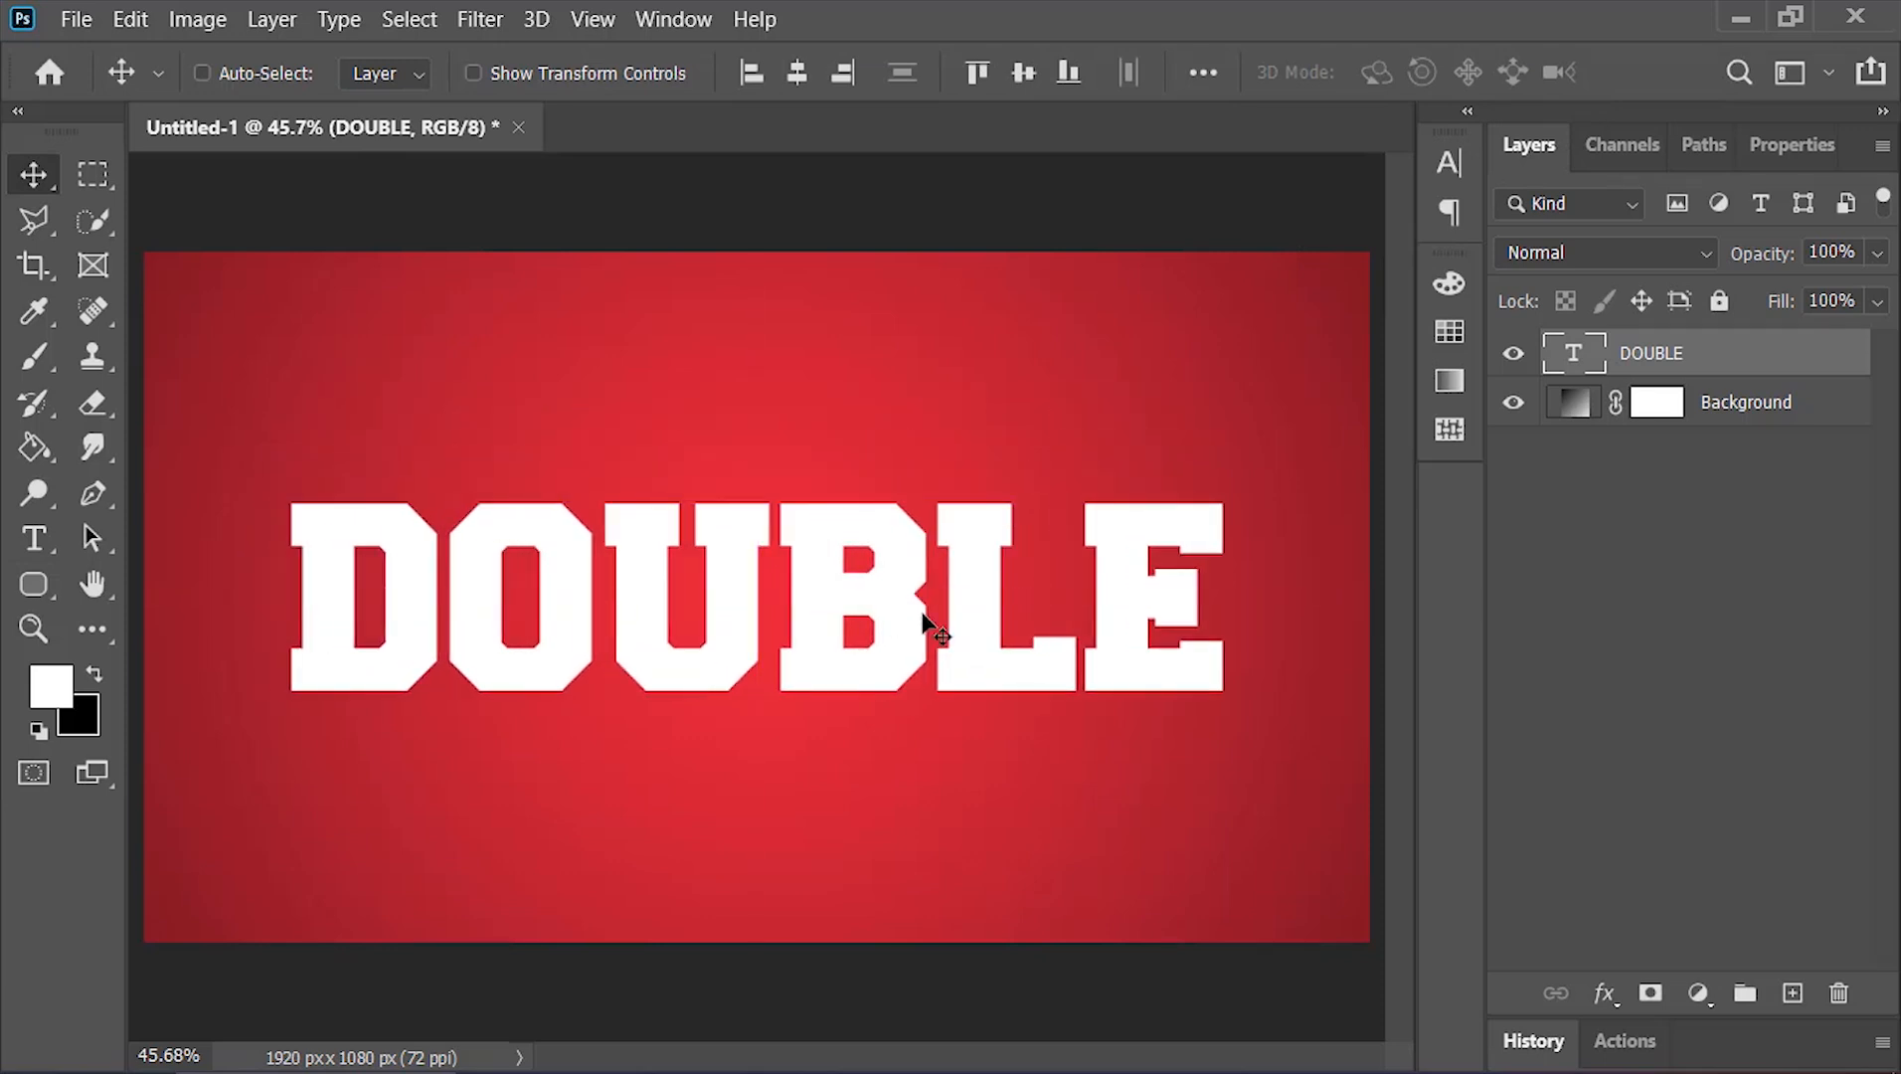
right_click(1770, 358)
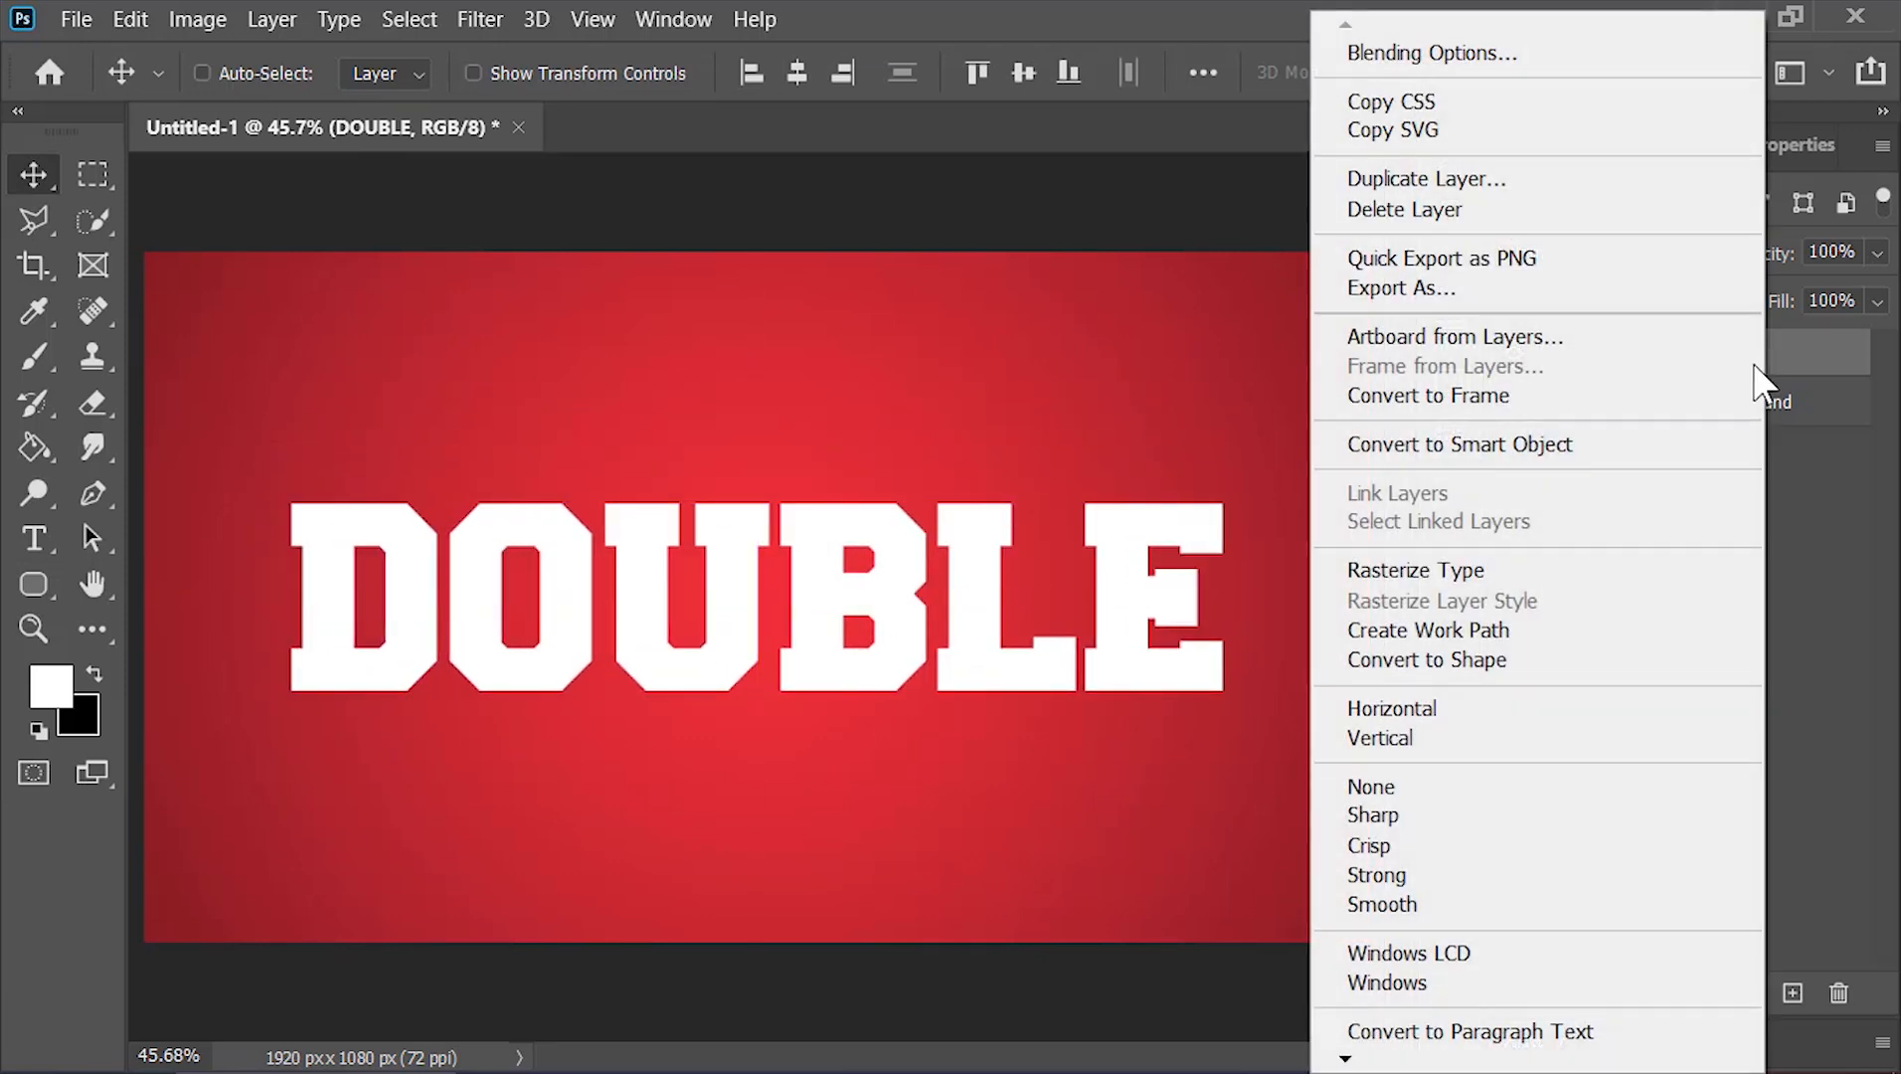
click(1687, 459)
Rename the smart object layer Text
double_click(1651, 354)
text(Text)
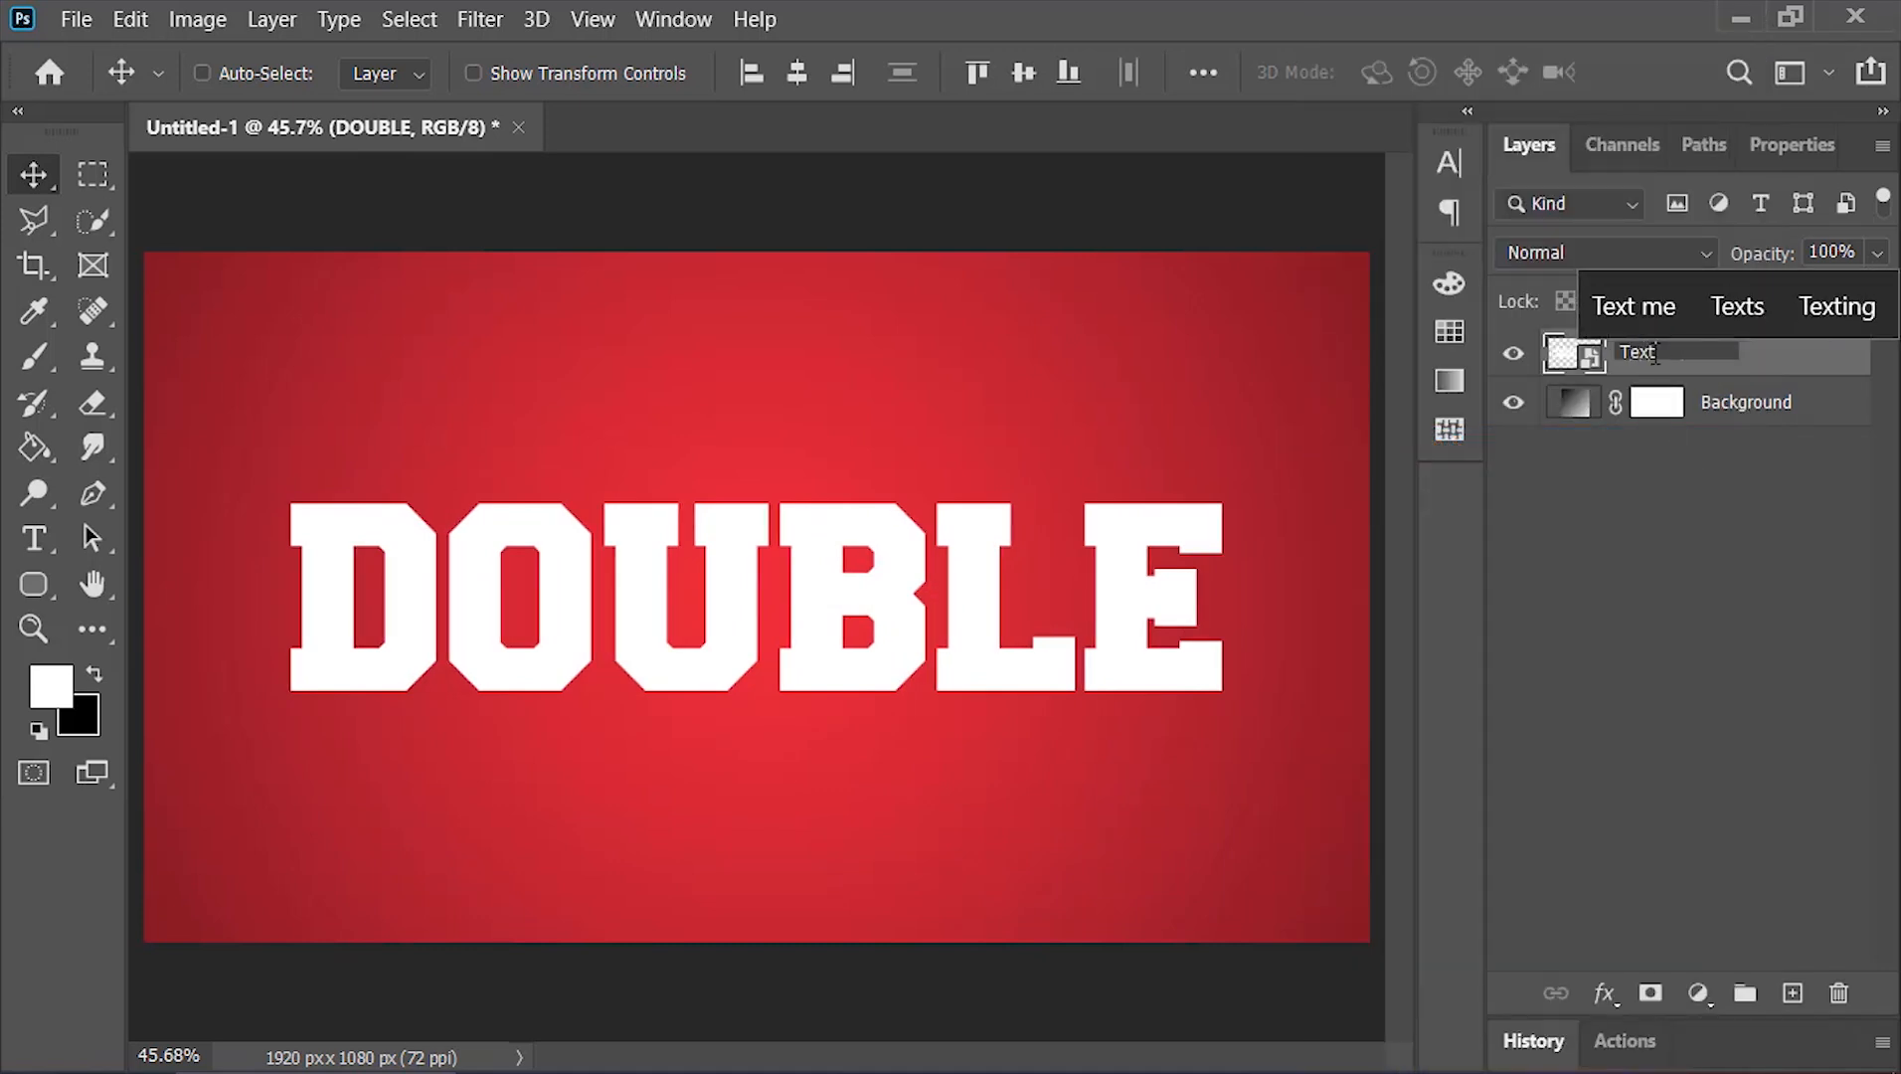
key(Return)
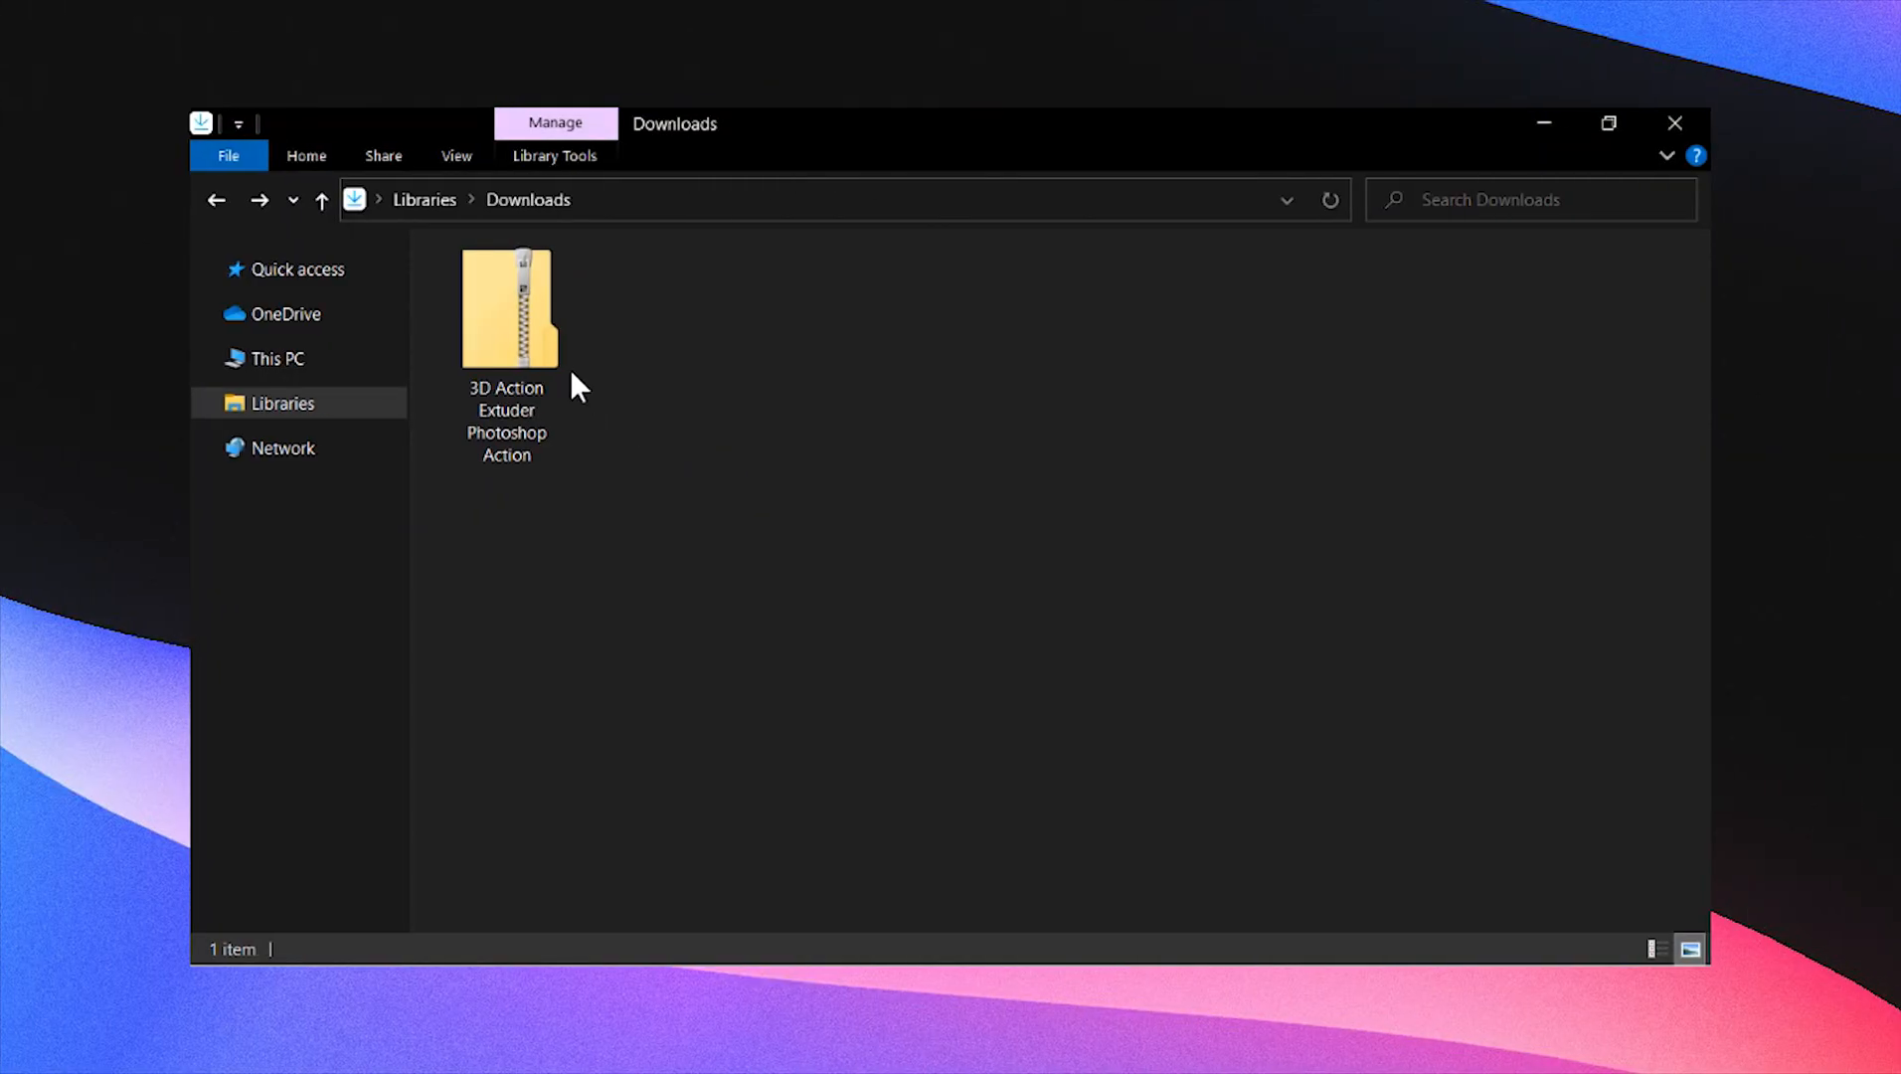
In File Explorer, load the 3D Action Extuder action file from the Downloads folder into Photoshop
click(517, 343)
right_click(515, 340)
click(576, 228)
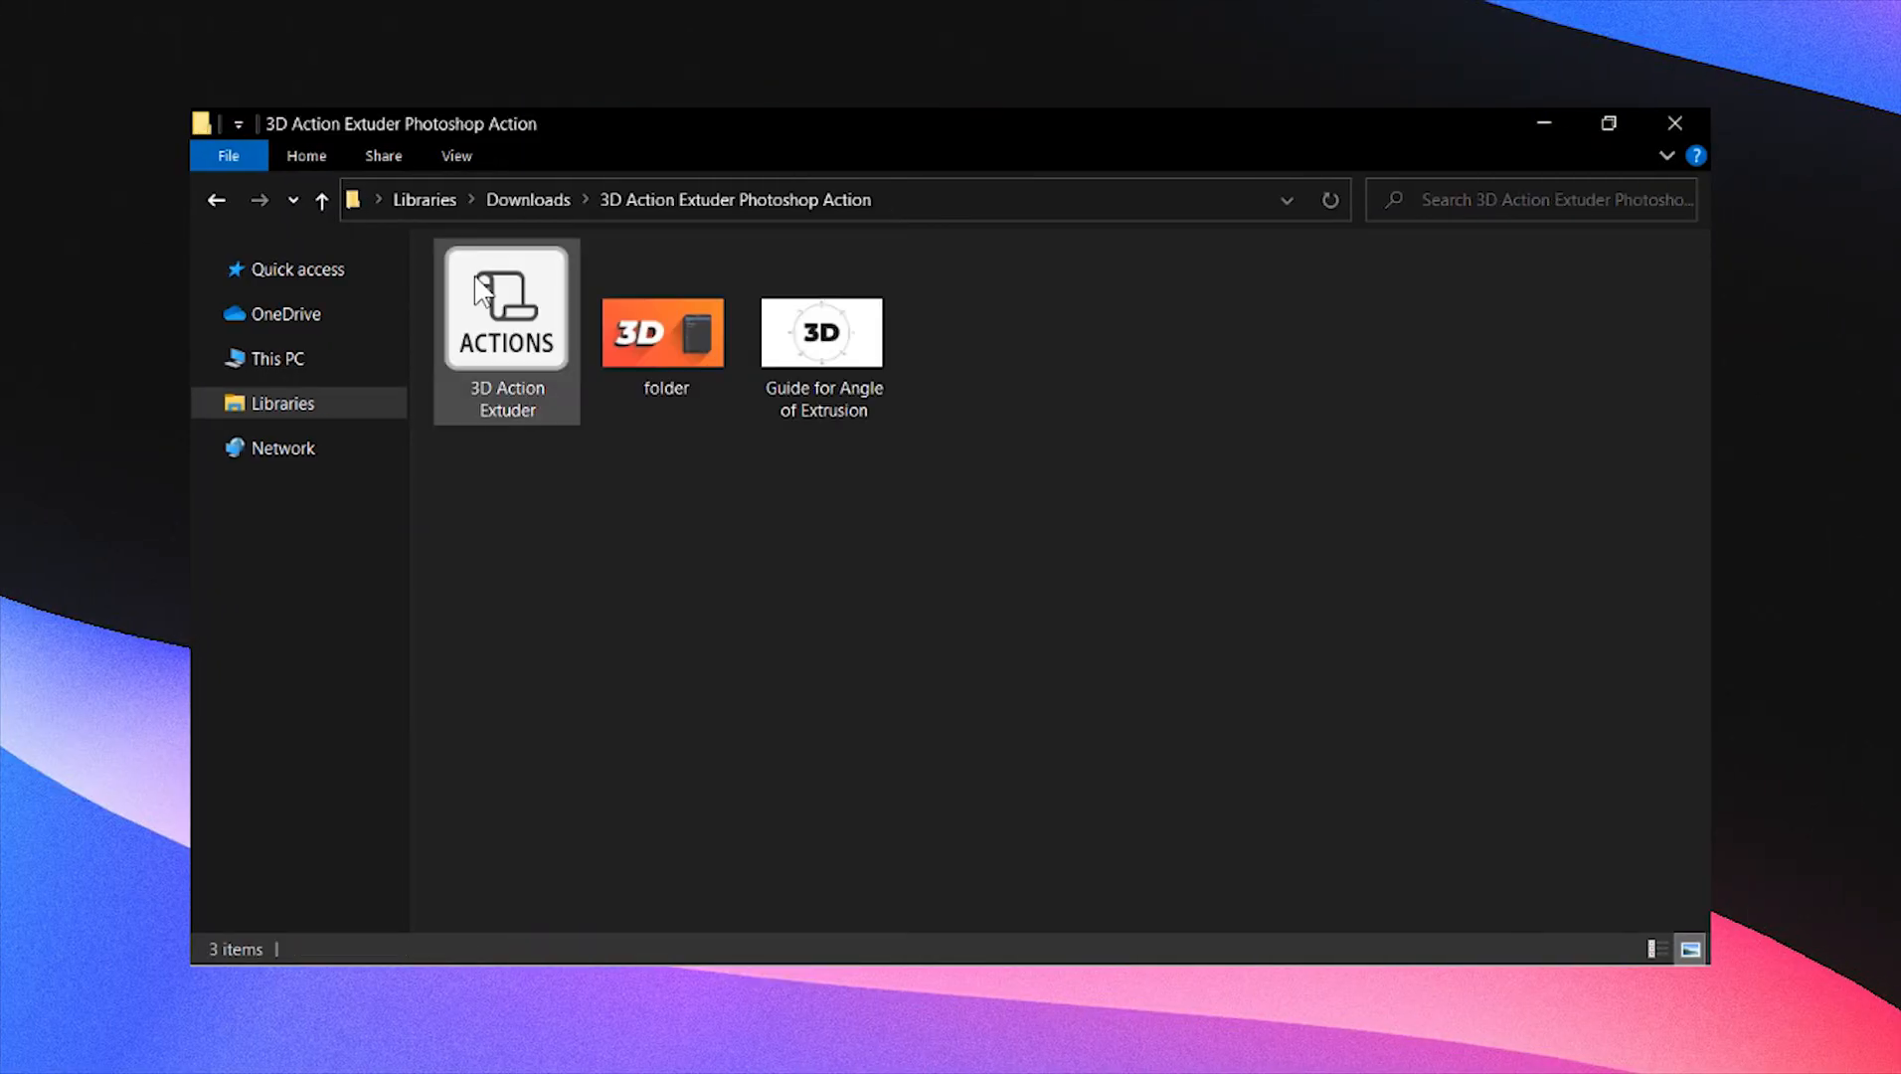
click(532, 343)
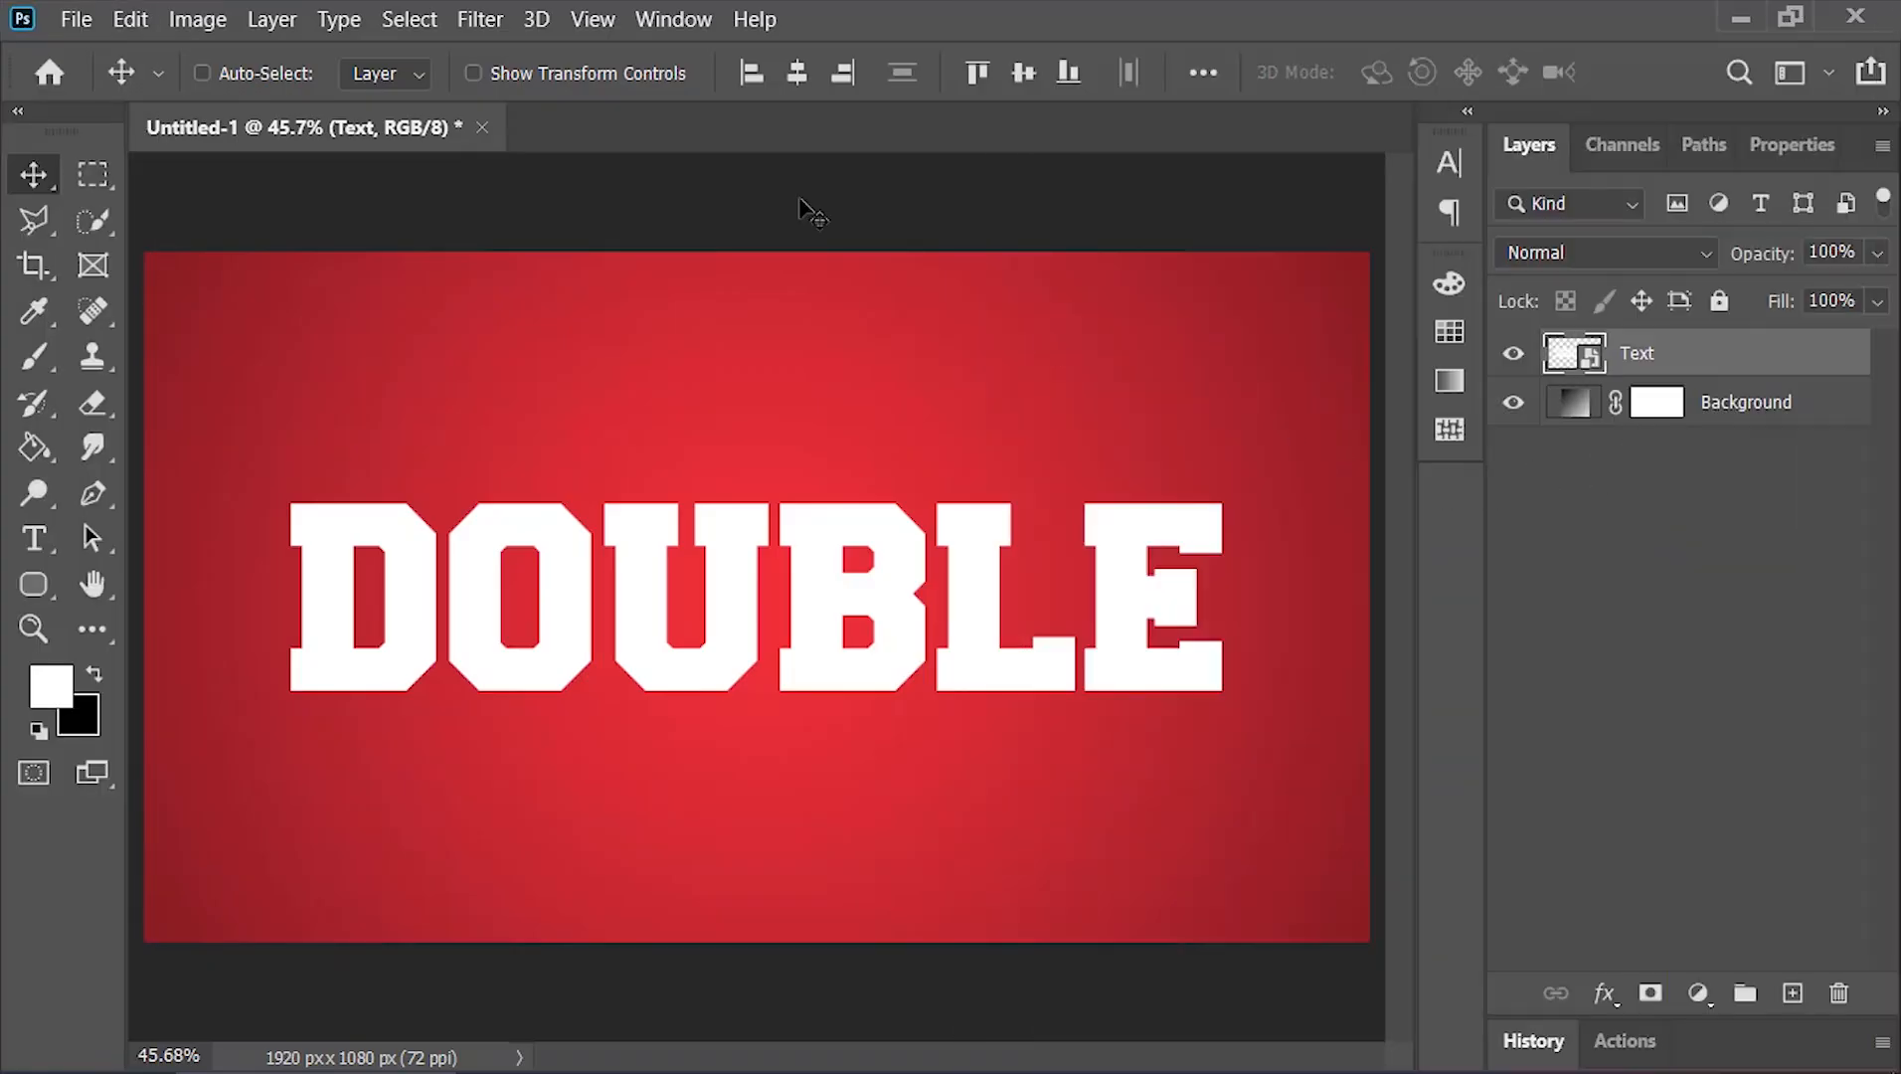
Open the Actions panel, expand the 3D Action Extuder set and select its Play Me First action
click(665, 25)
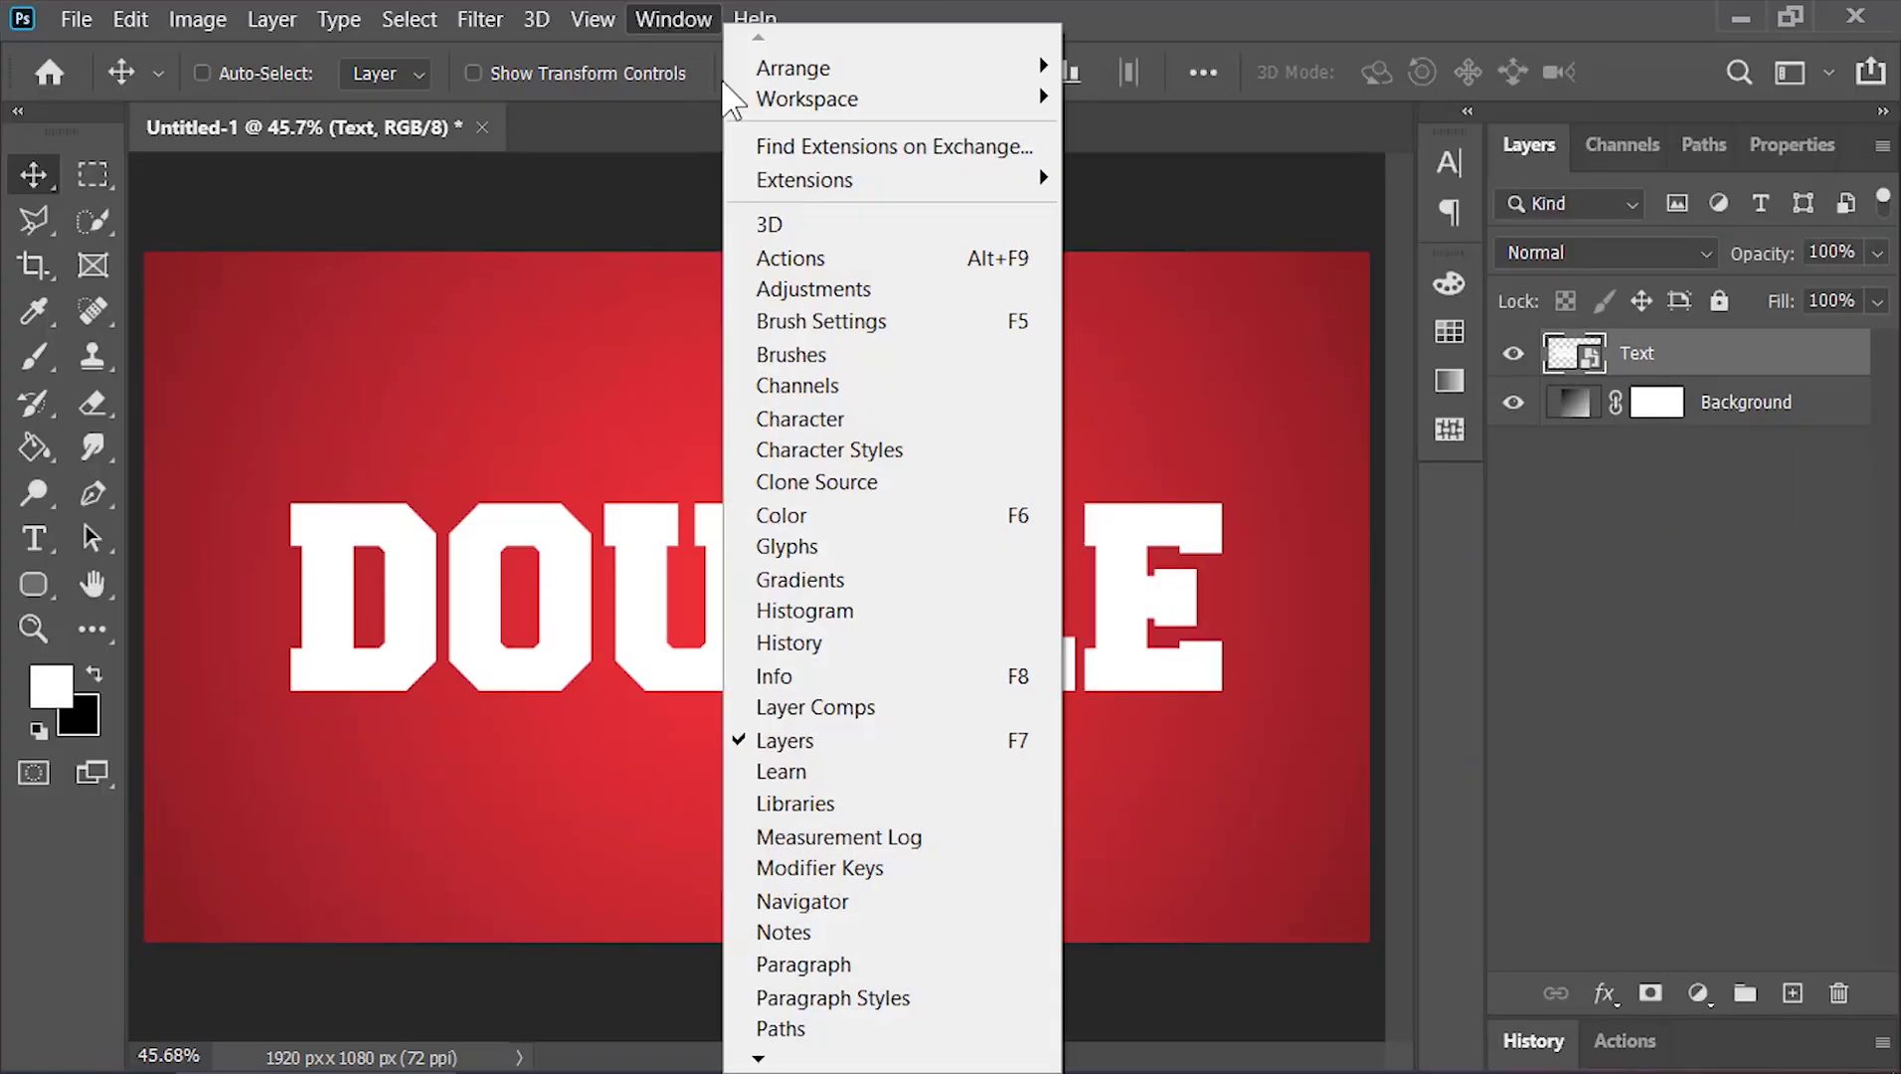
click(858, 256)
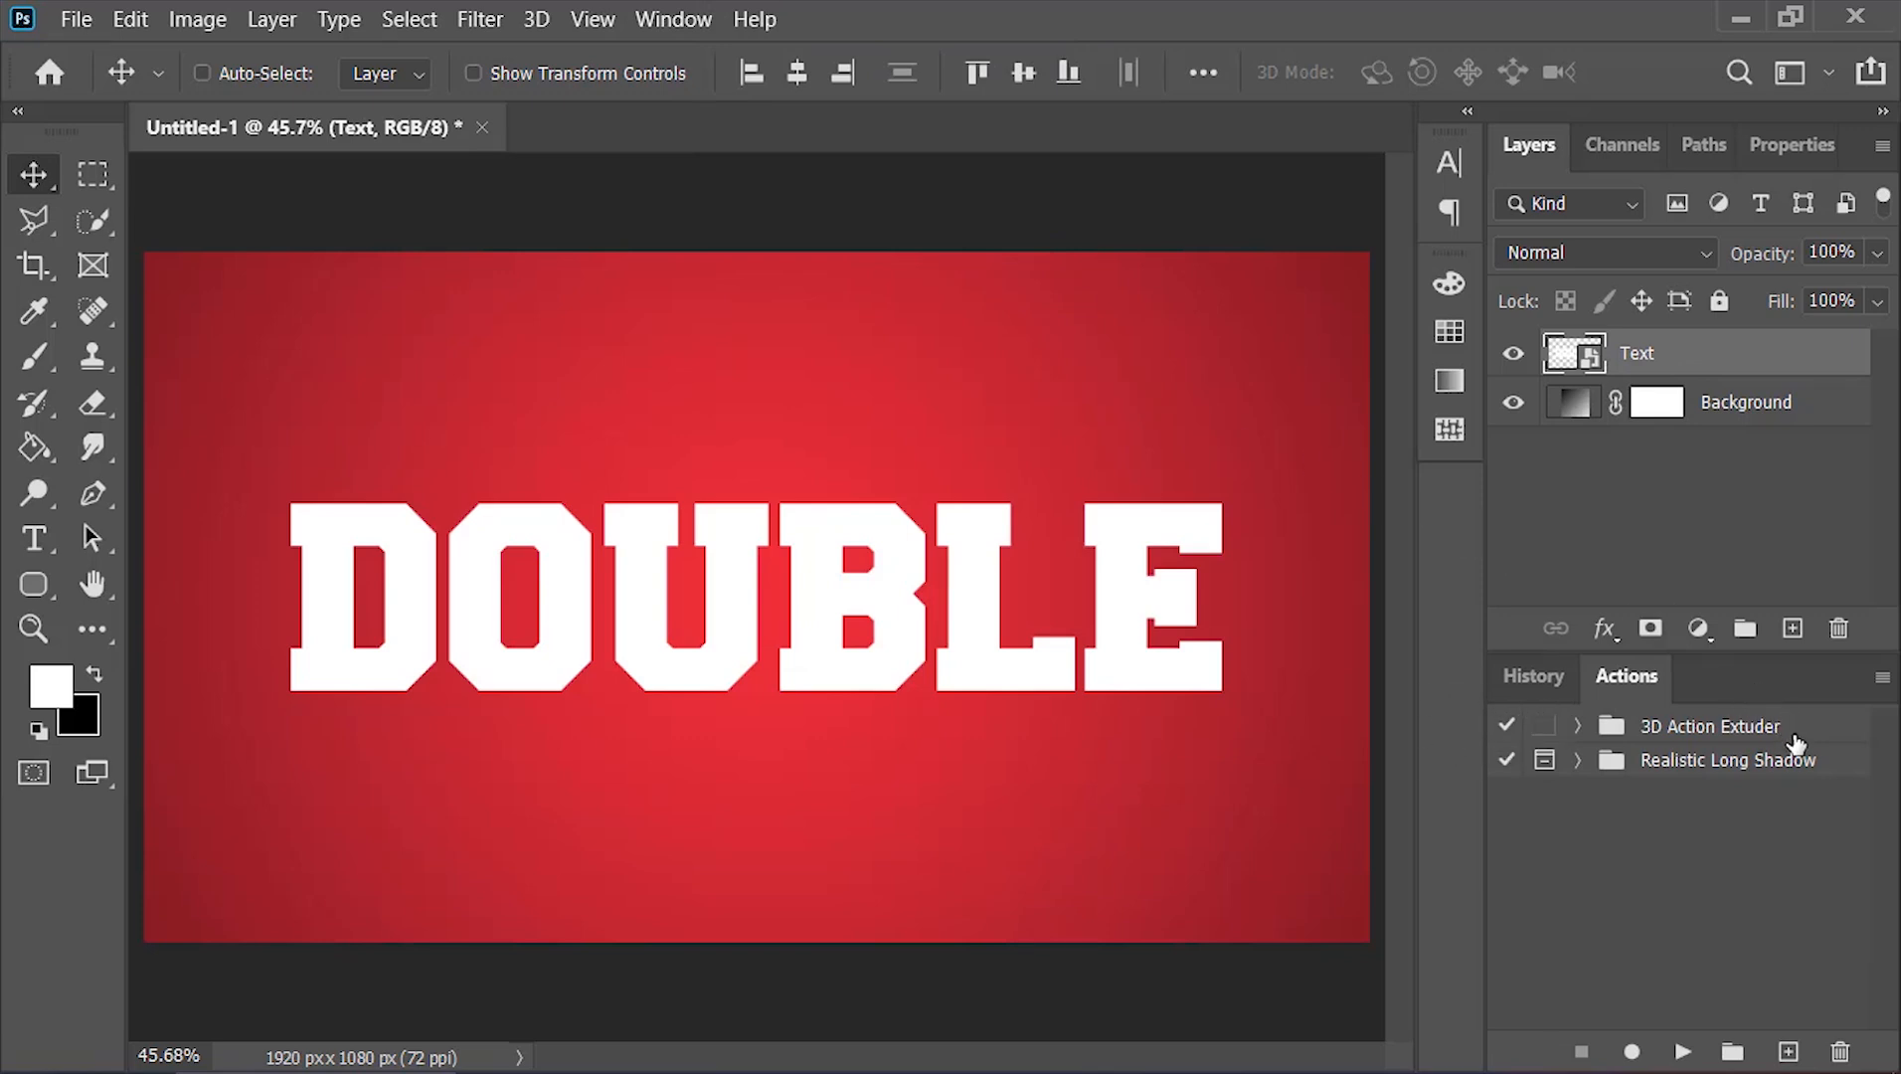
click(1794, 741)
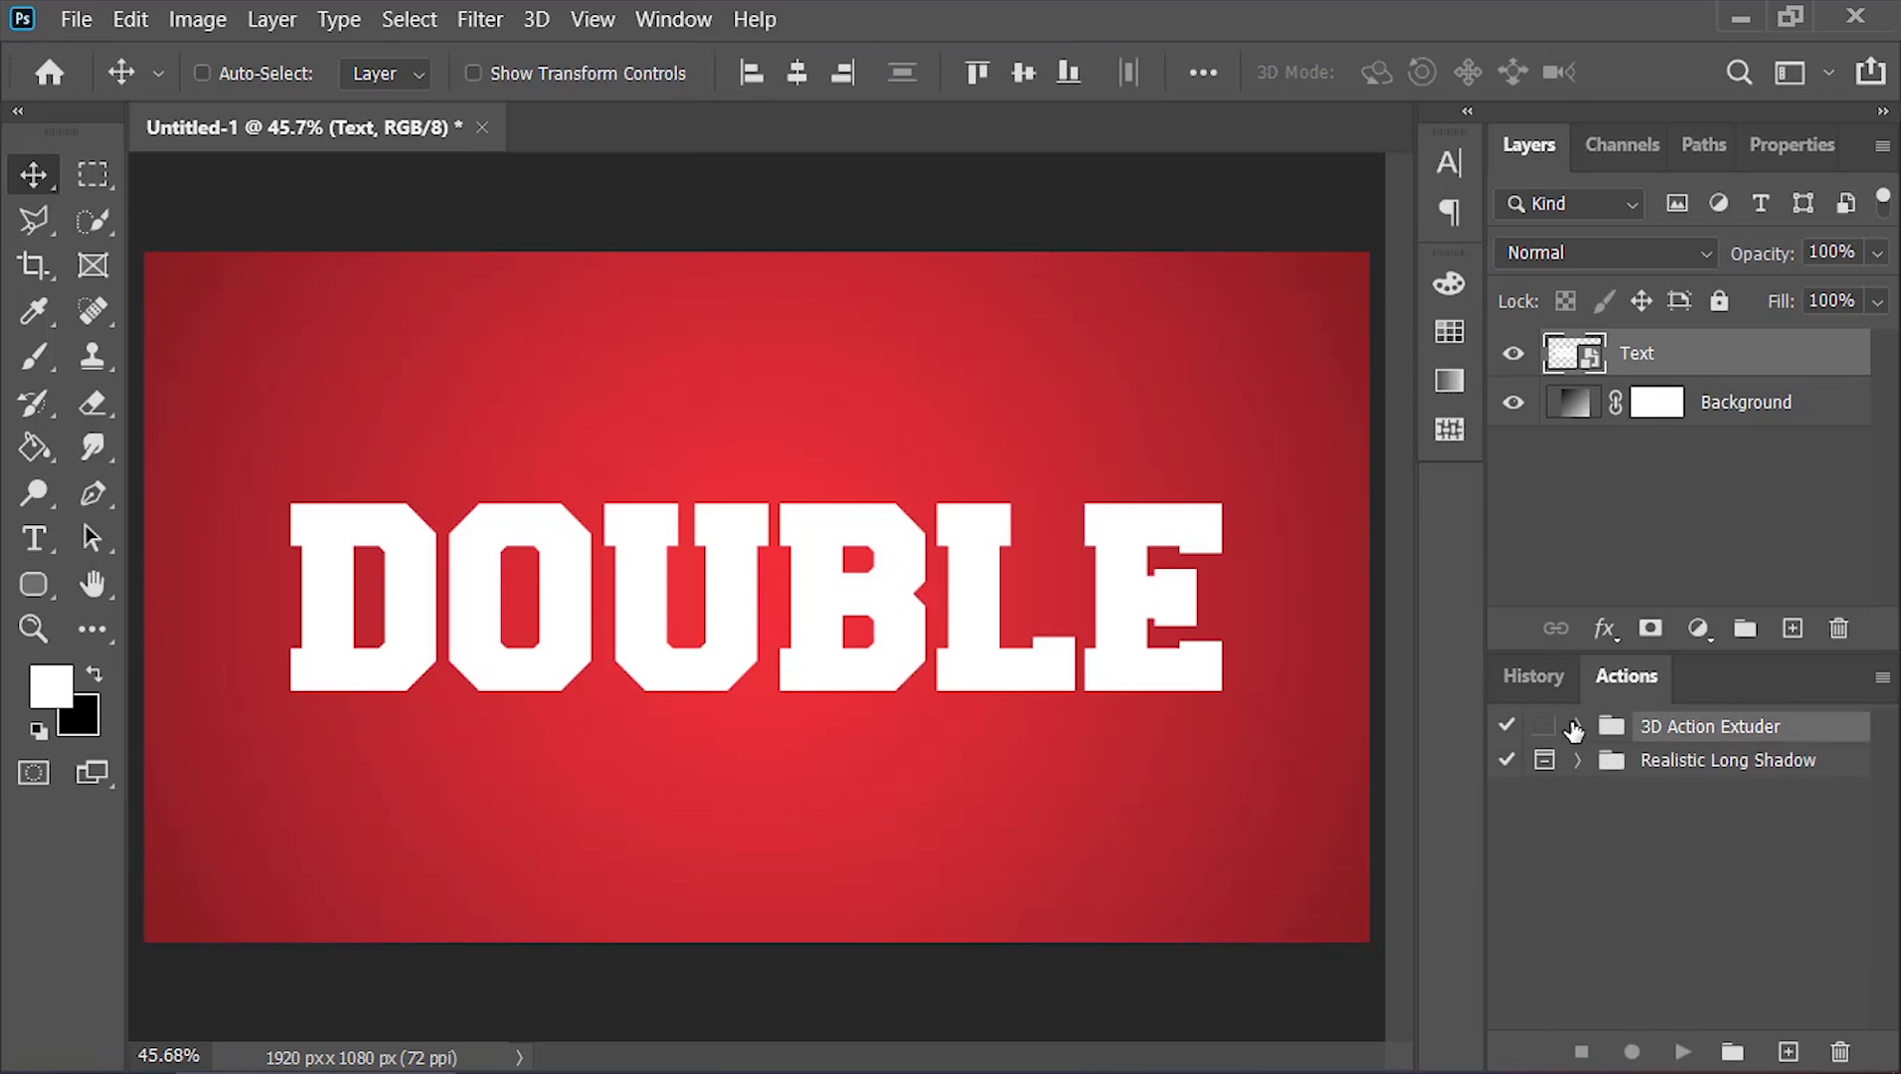
click(1577, 725)
click(1679, 764)
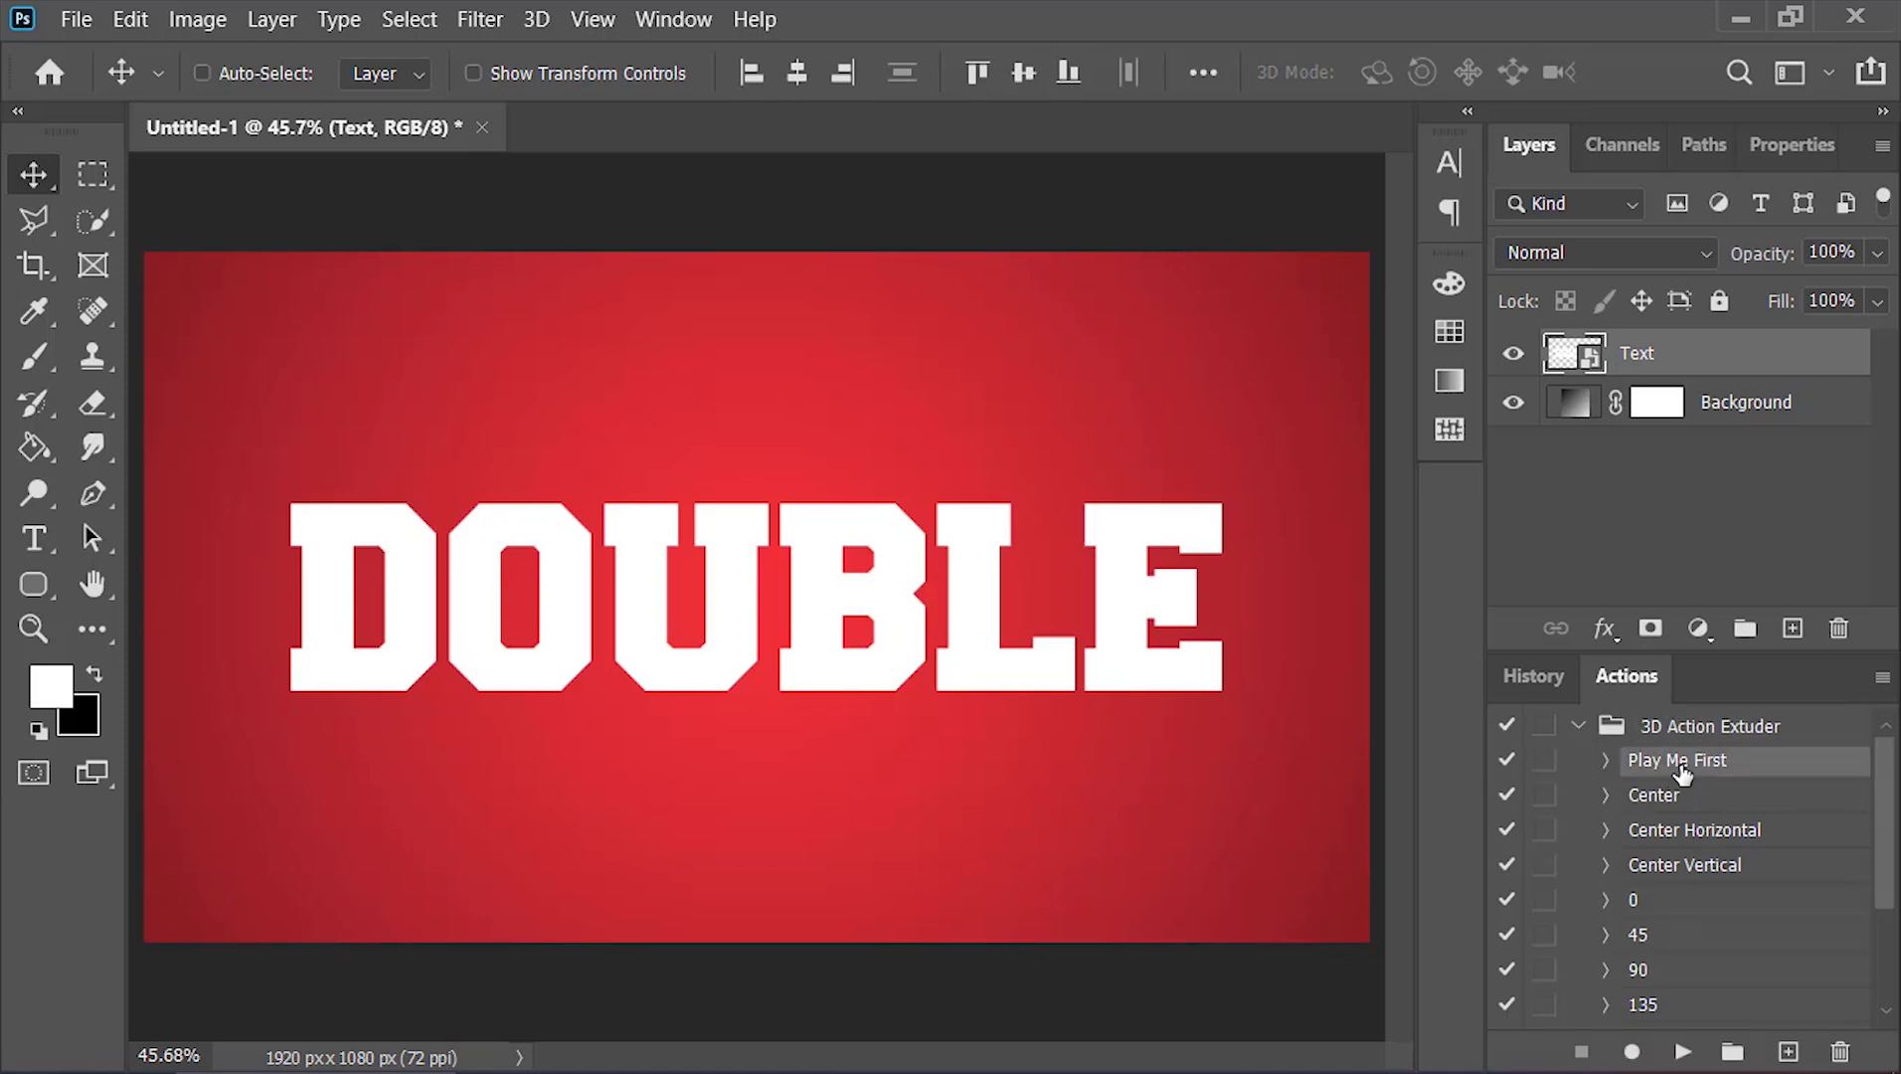
Run the Play Me First action on the Text layer and collapse the new Extrusion group's effects list
click(1682, 1052)
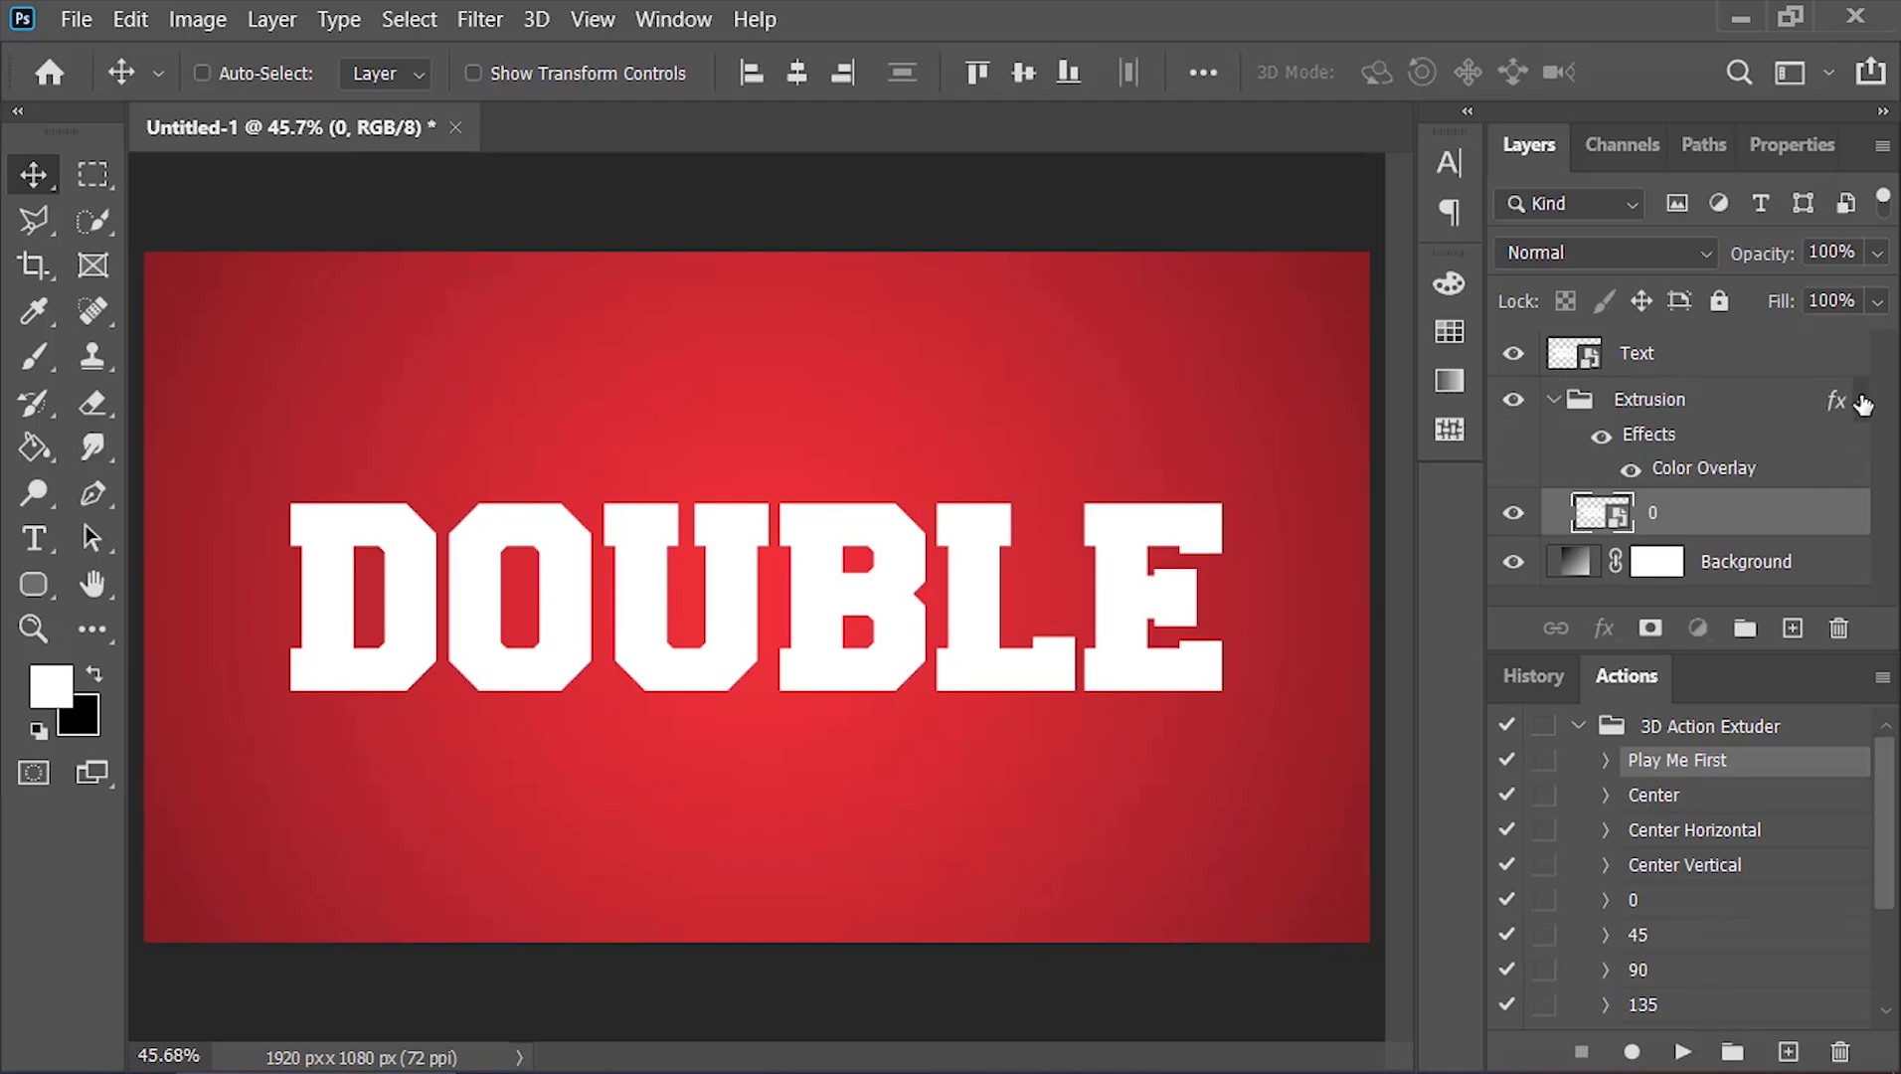
click(1862, 399)
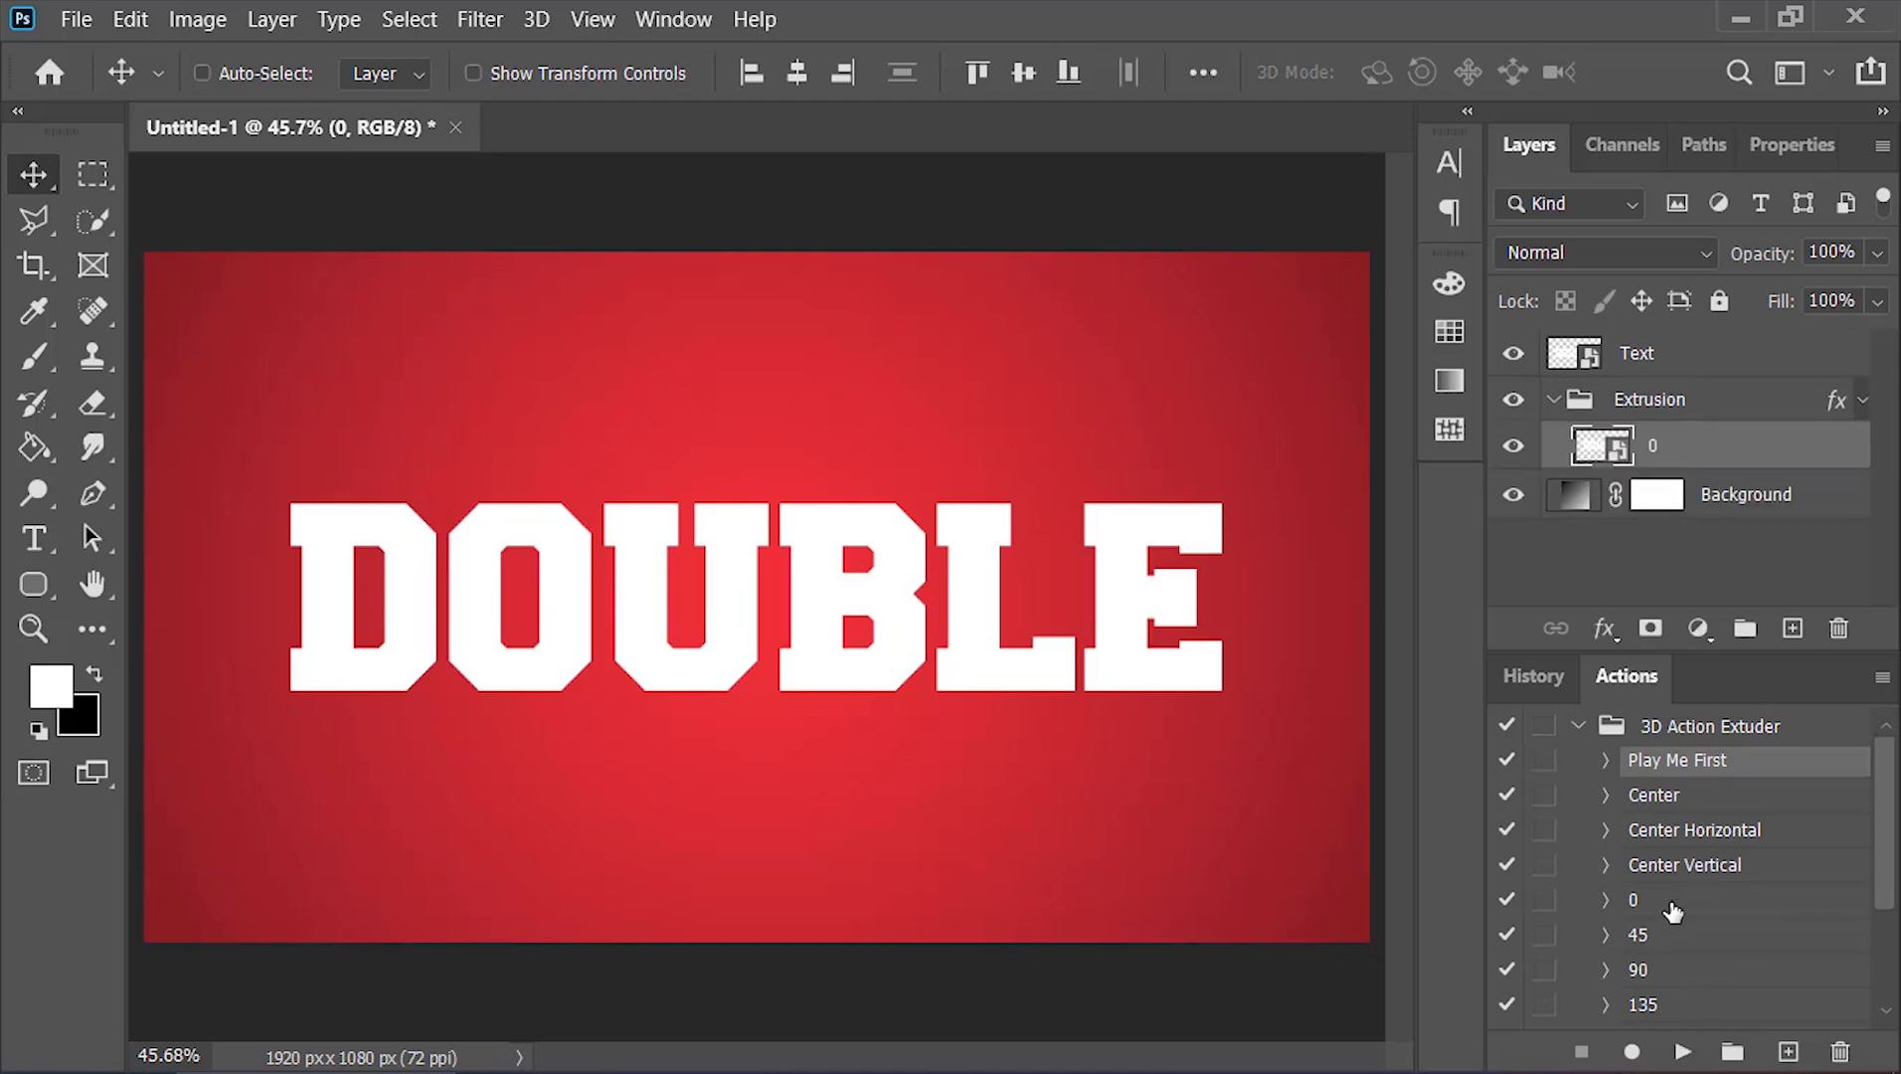
Run the Center Horizontal action to build the extrusion copies inside the Extrusion group
click(1741, 835)
click(1682, 1051)
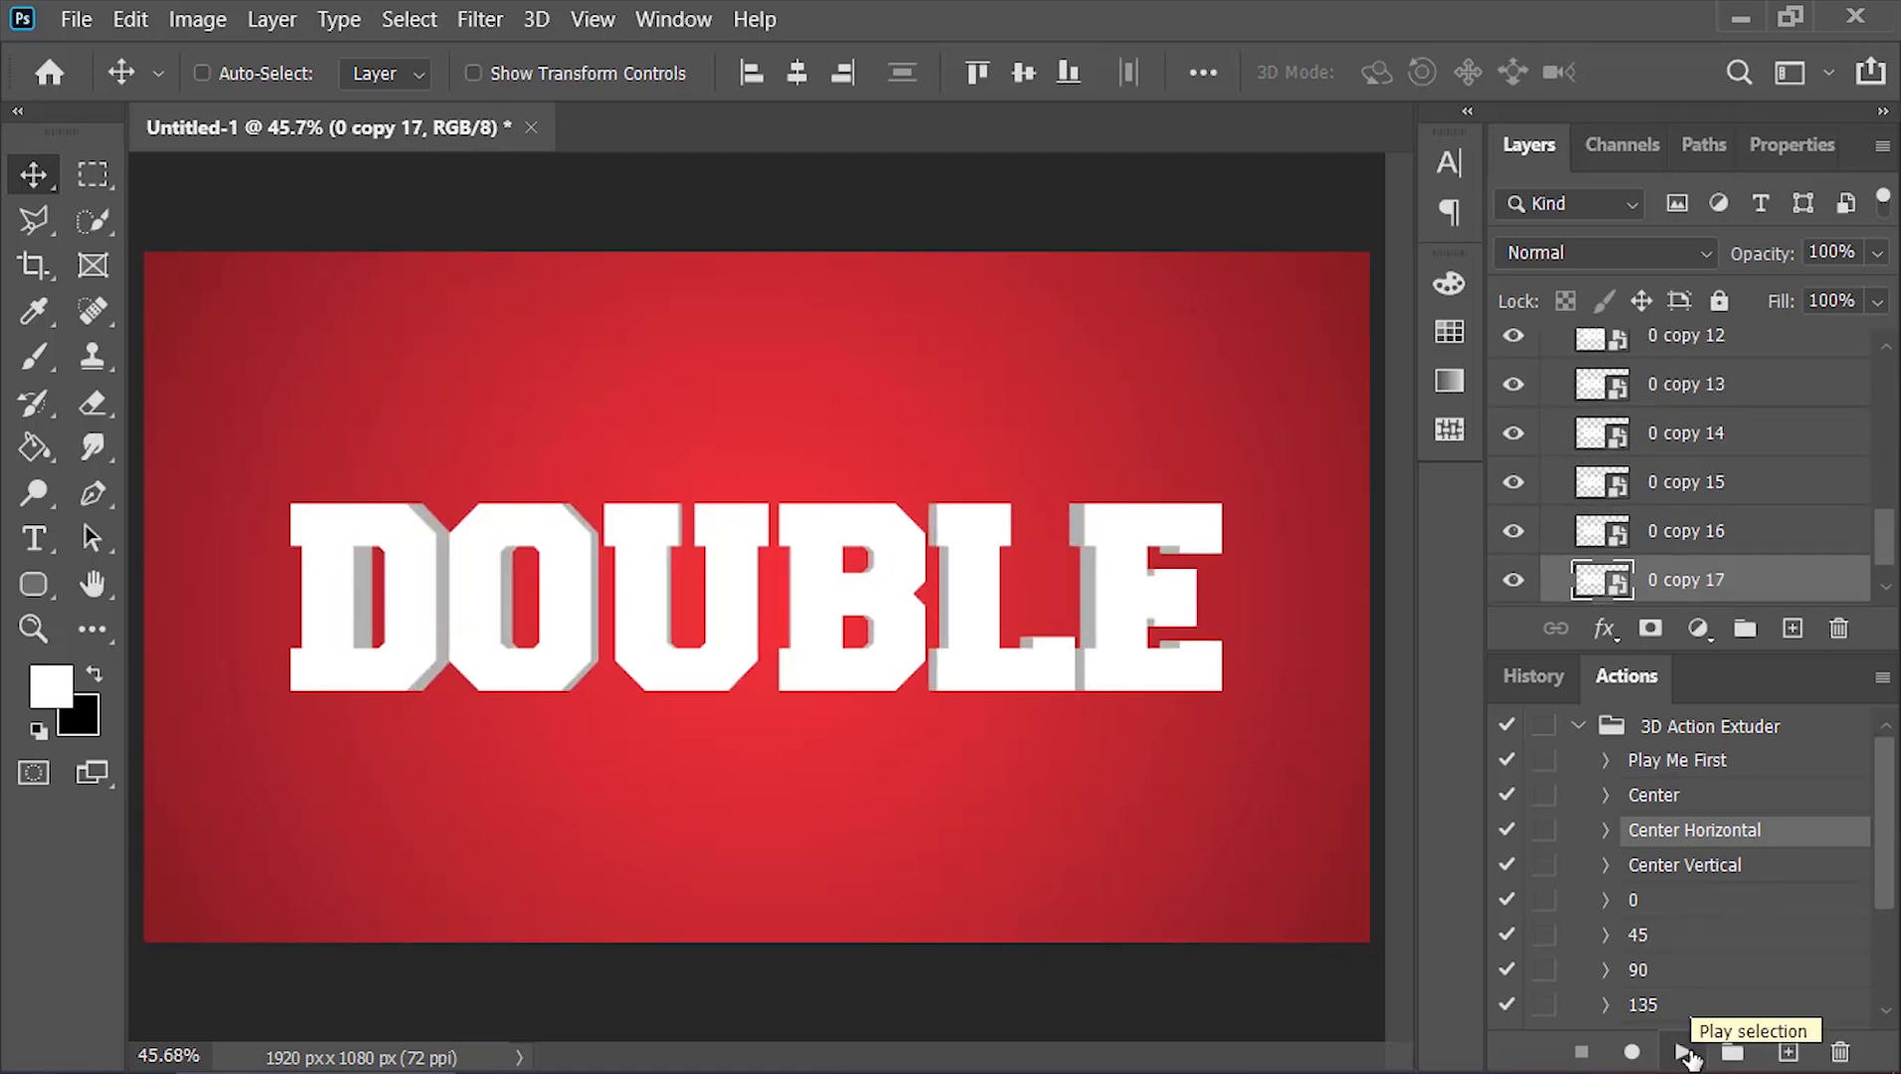
Duplicate the bottom extrusion layer, 0 copy 17, below the Extrusion group and collapse that group
double_click(1628, 686)
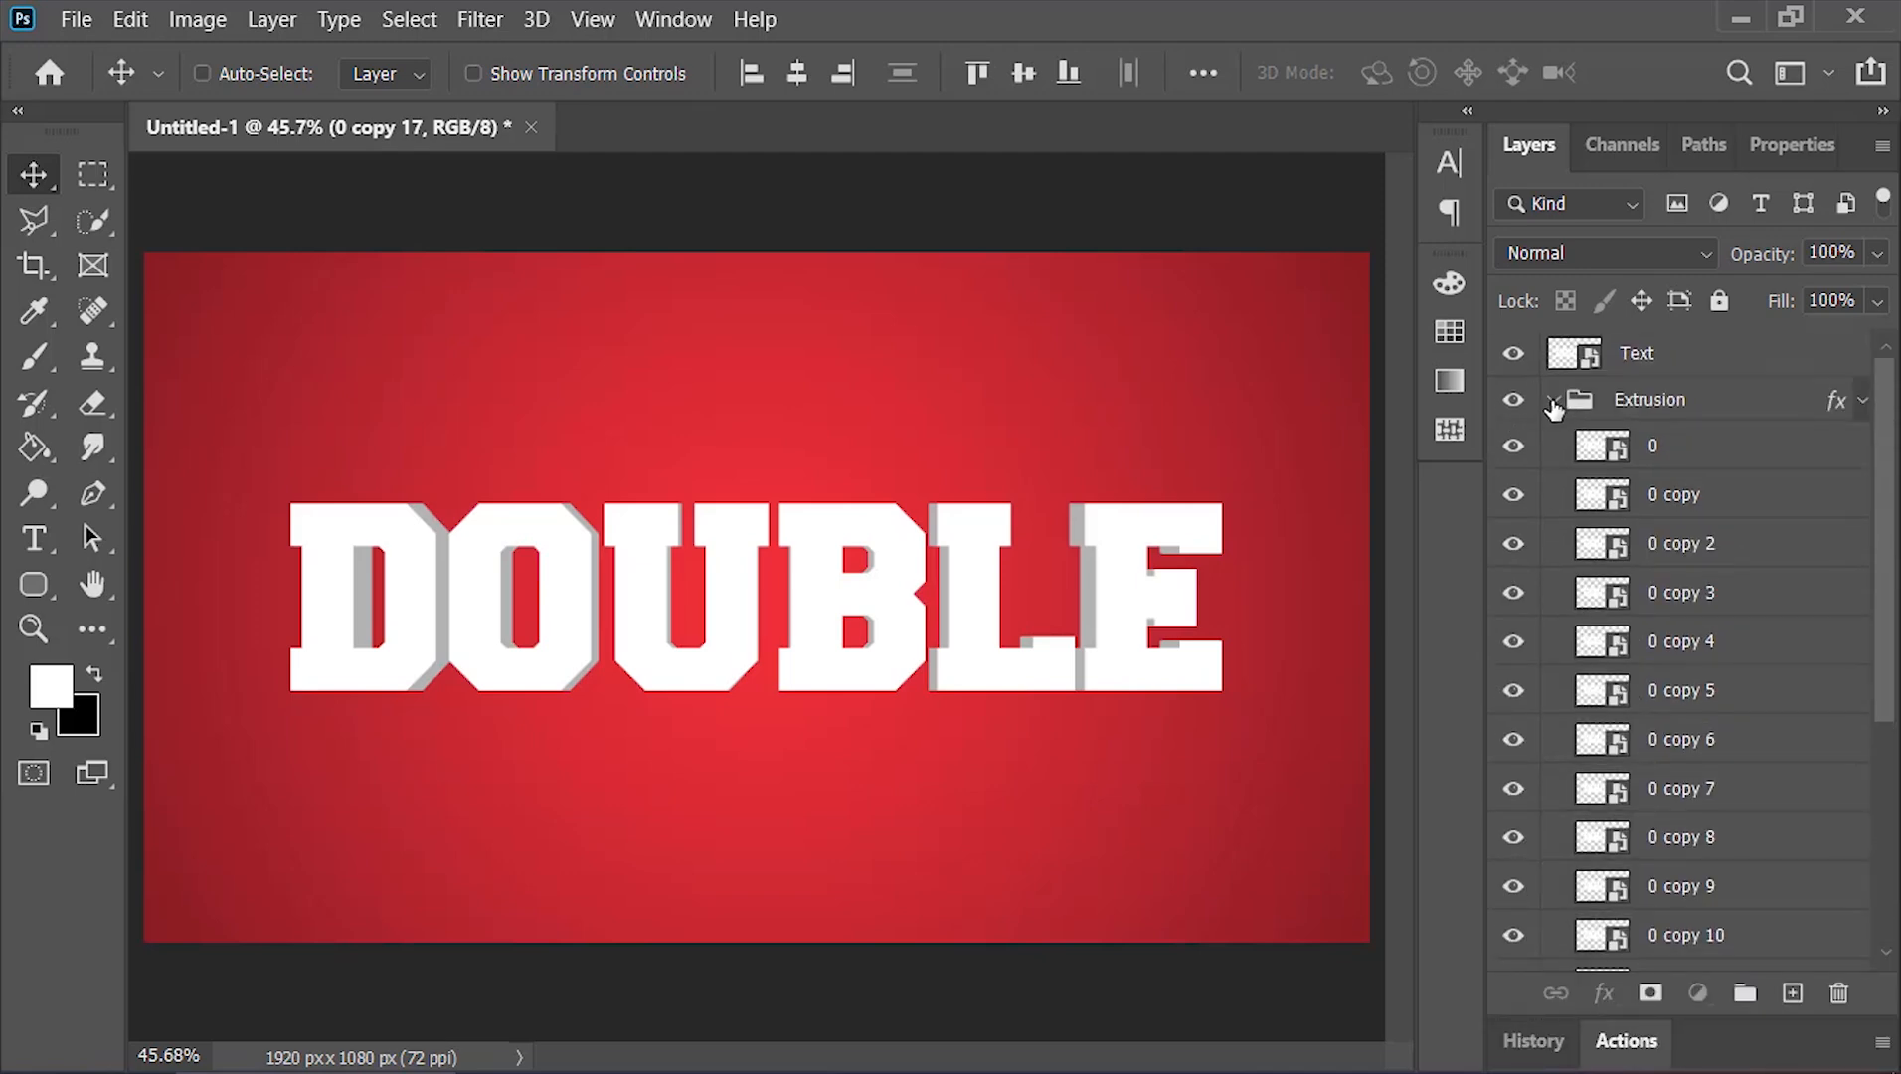
click(1552, 401)
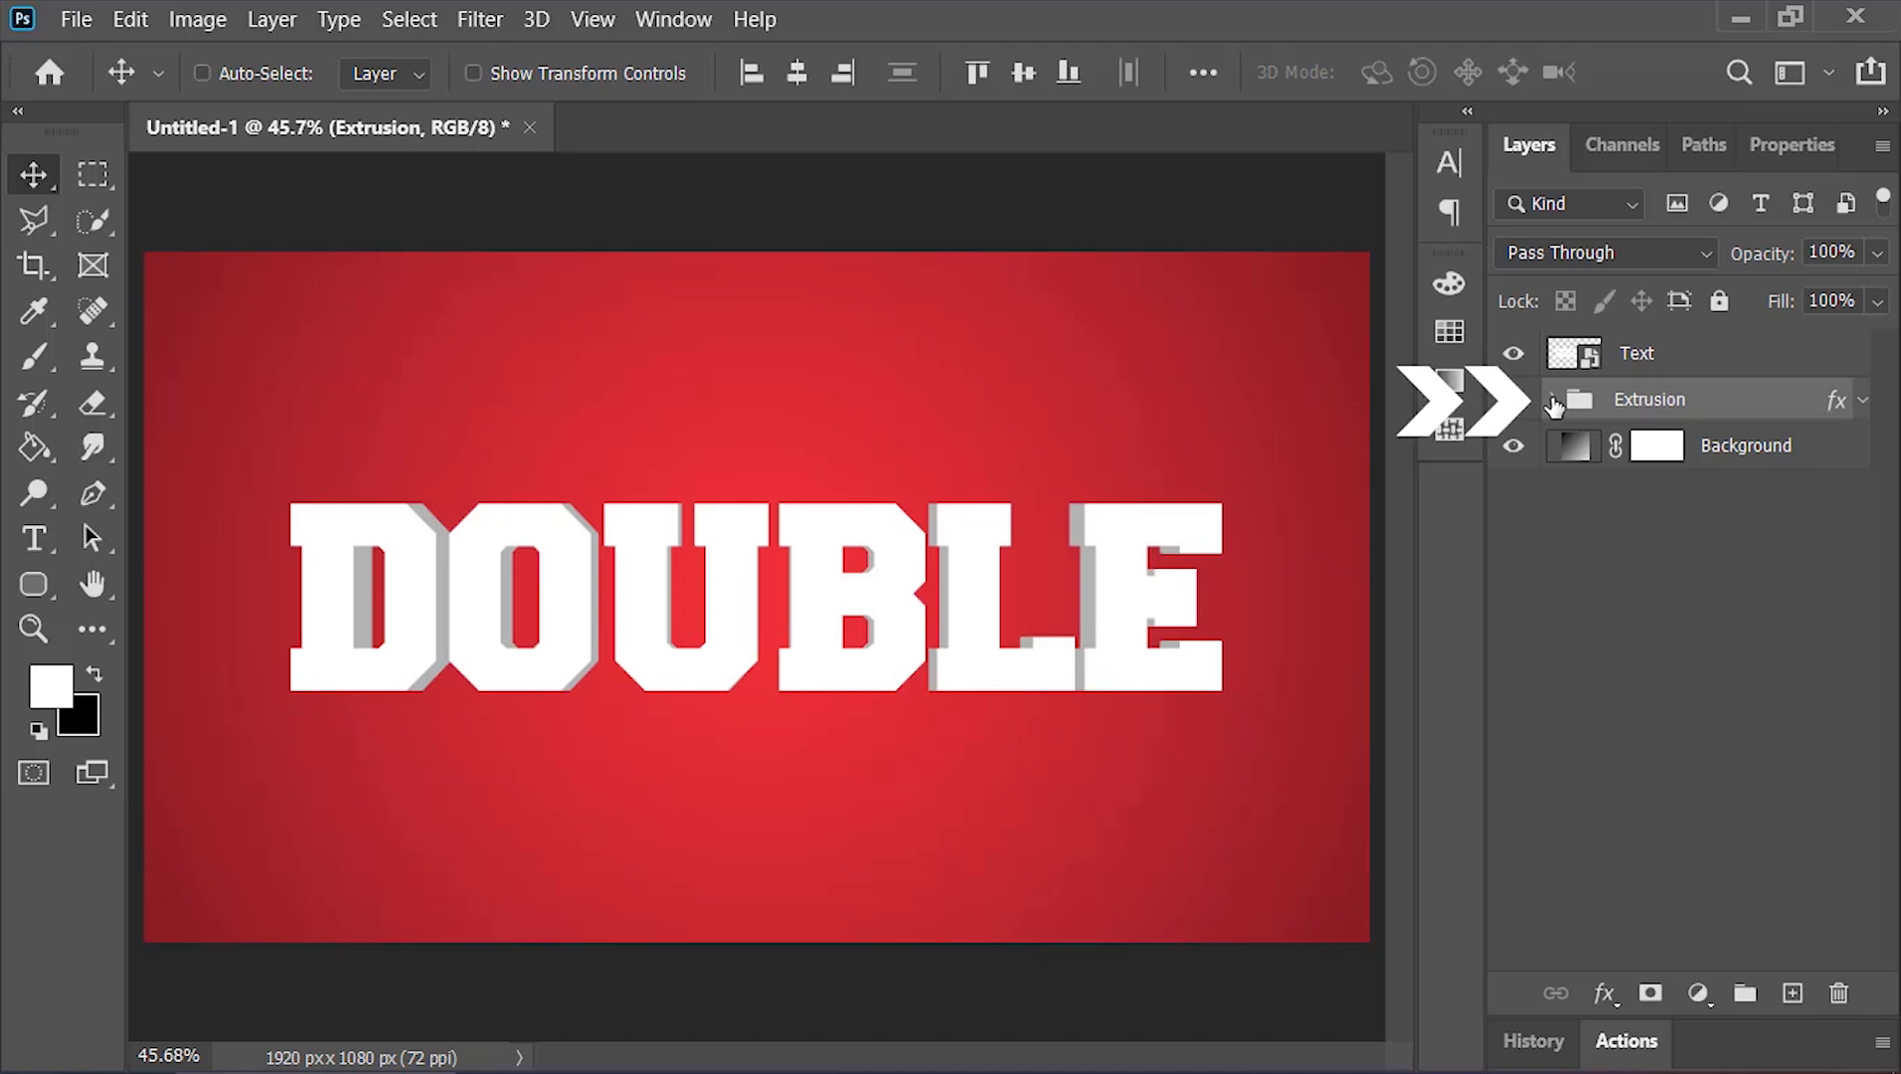
click(1552, 399)
scroll(1675, 492, down, 2)
scroll(1675, 492, down, 2)
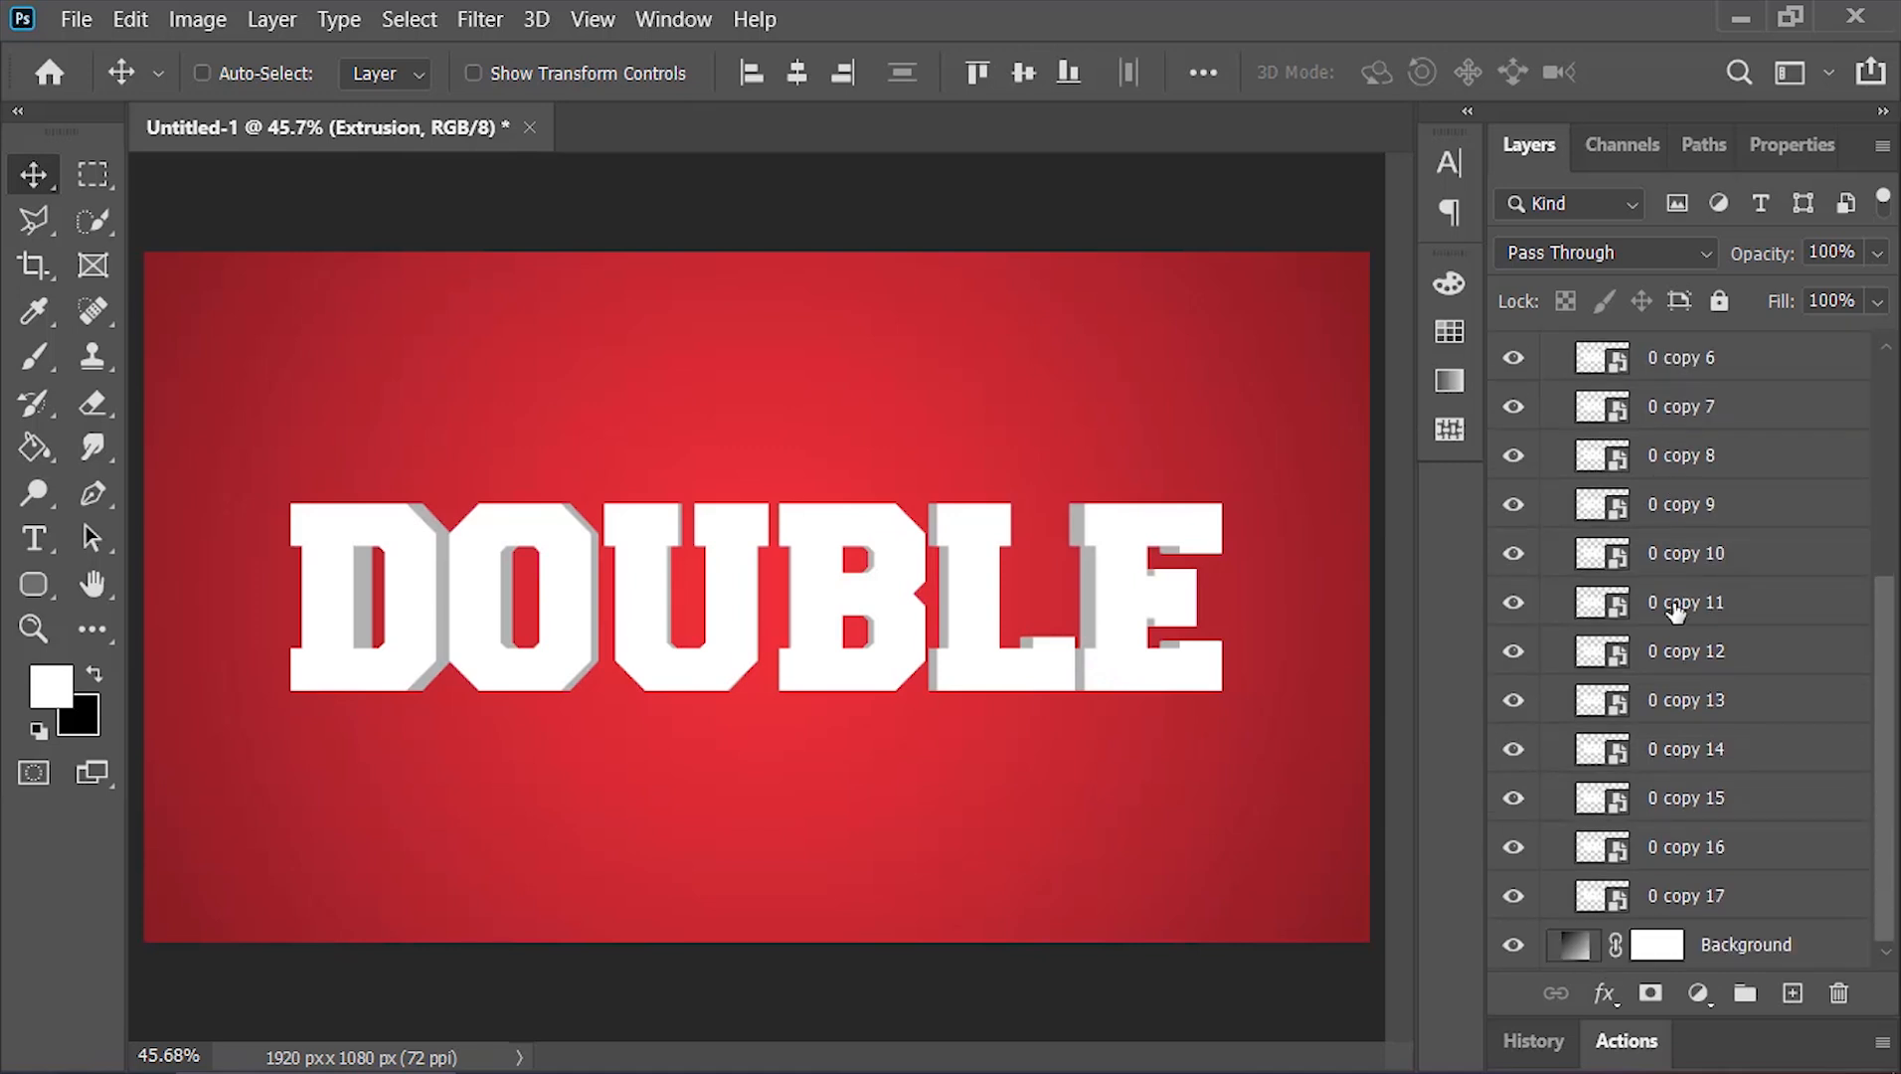
click(1759, 905)
key(alt)
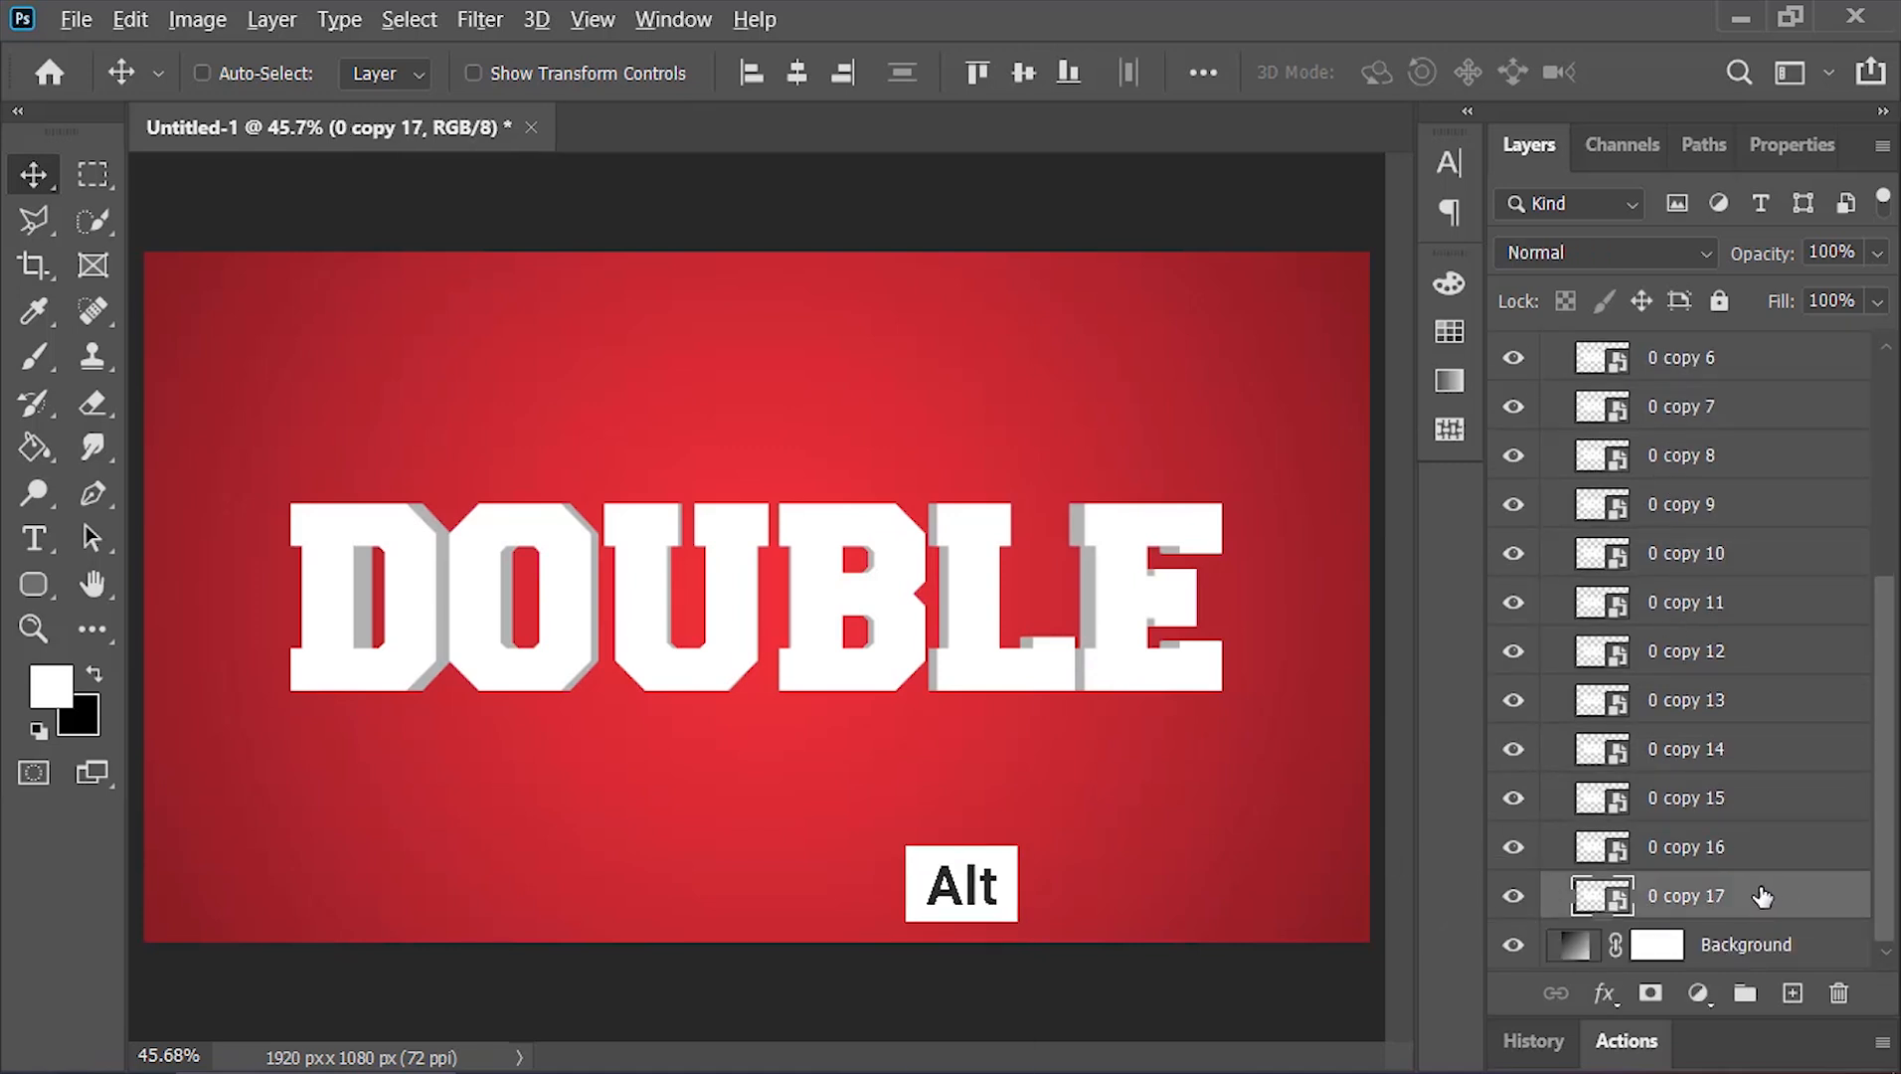
drag(1745, 895, 1854, 952)
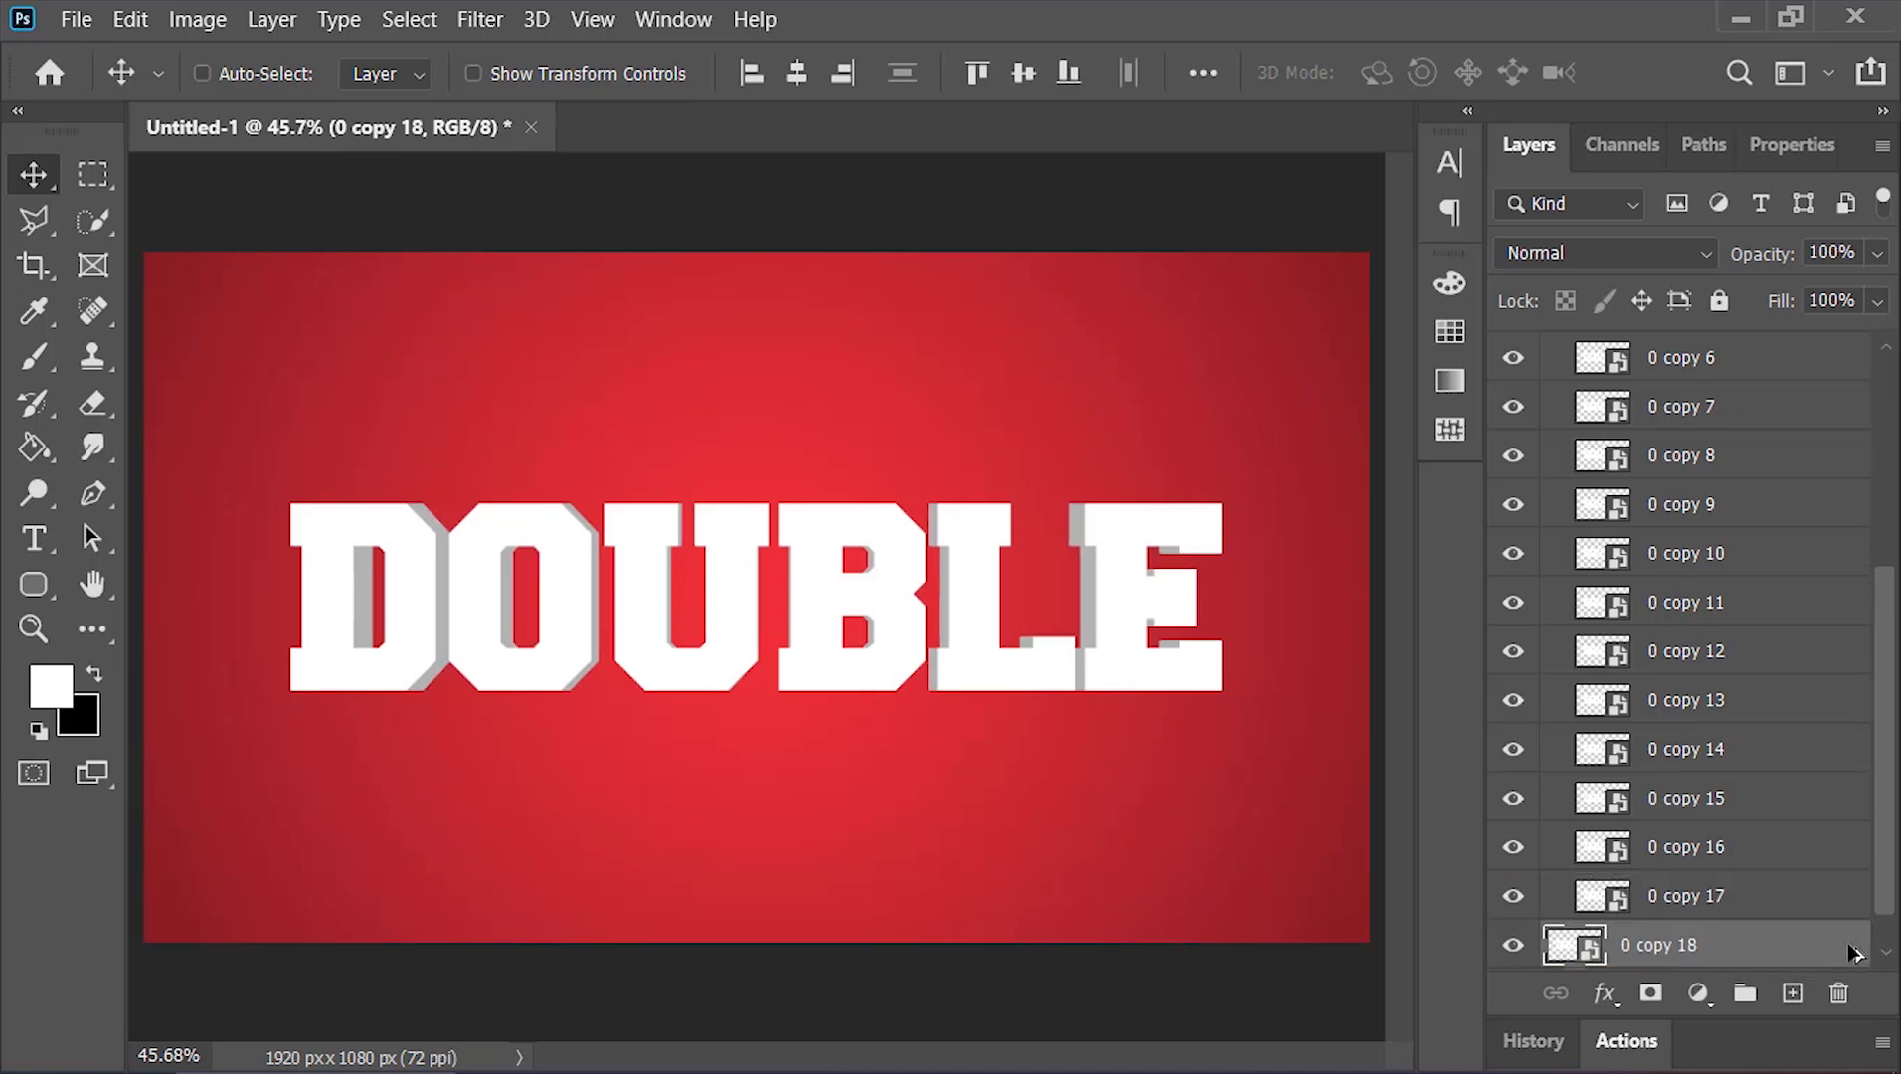
drag(1879, 845, 1880, 658)
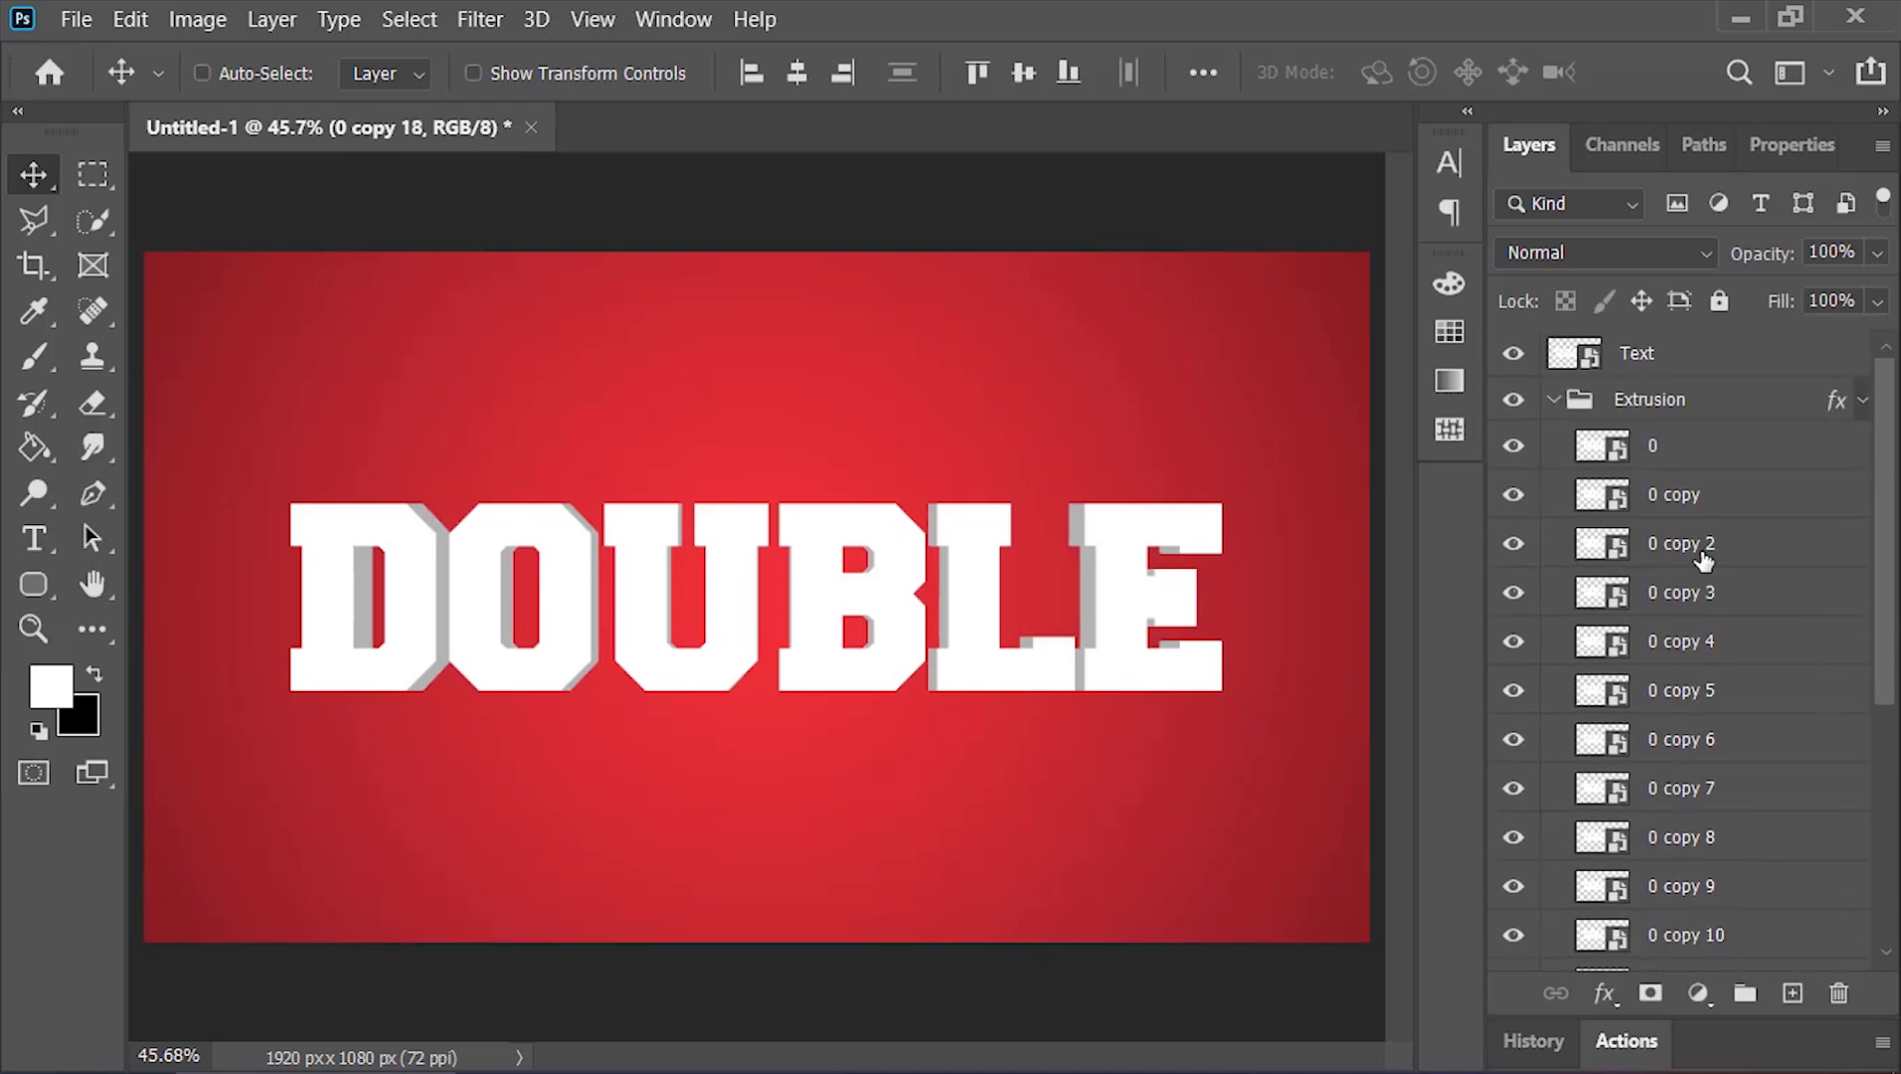
click(1553, 401)
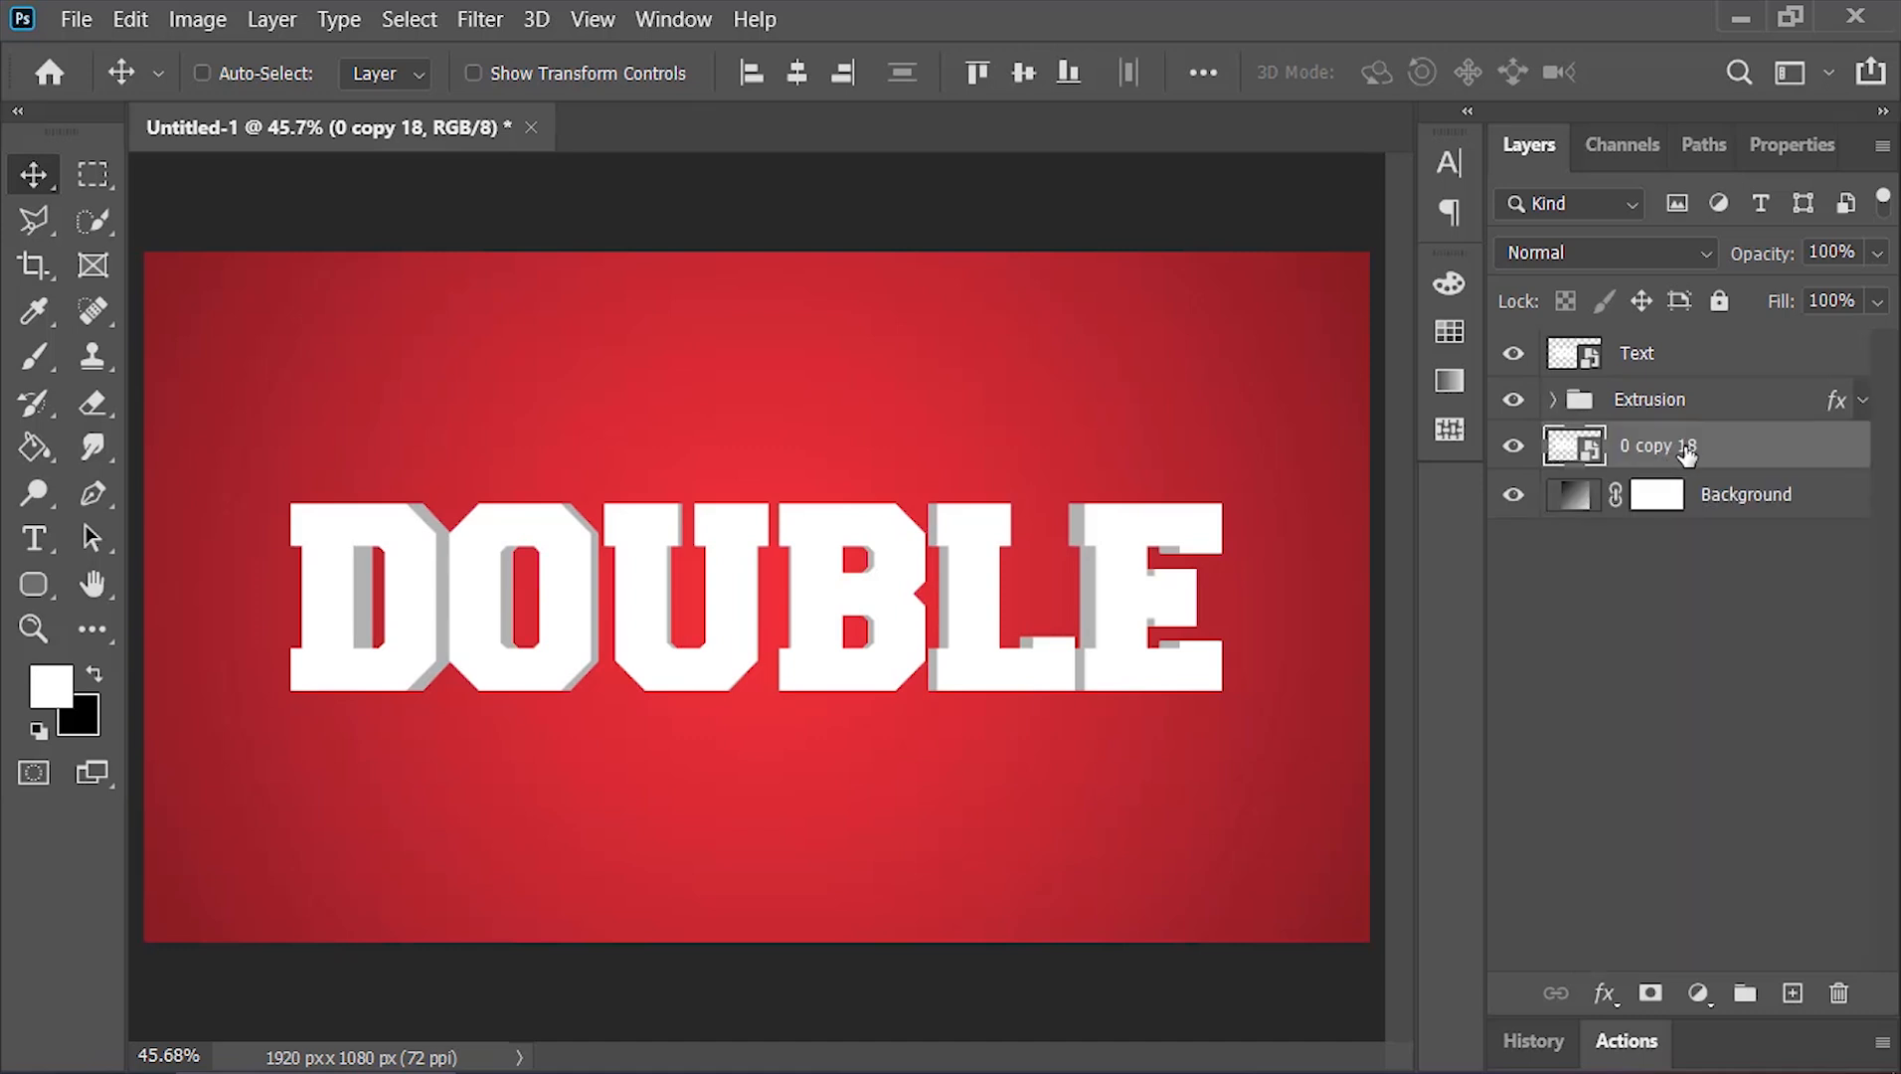
Put the duplicated layer into a new group and name the group Extrusio 2
key(ctrl+g)
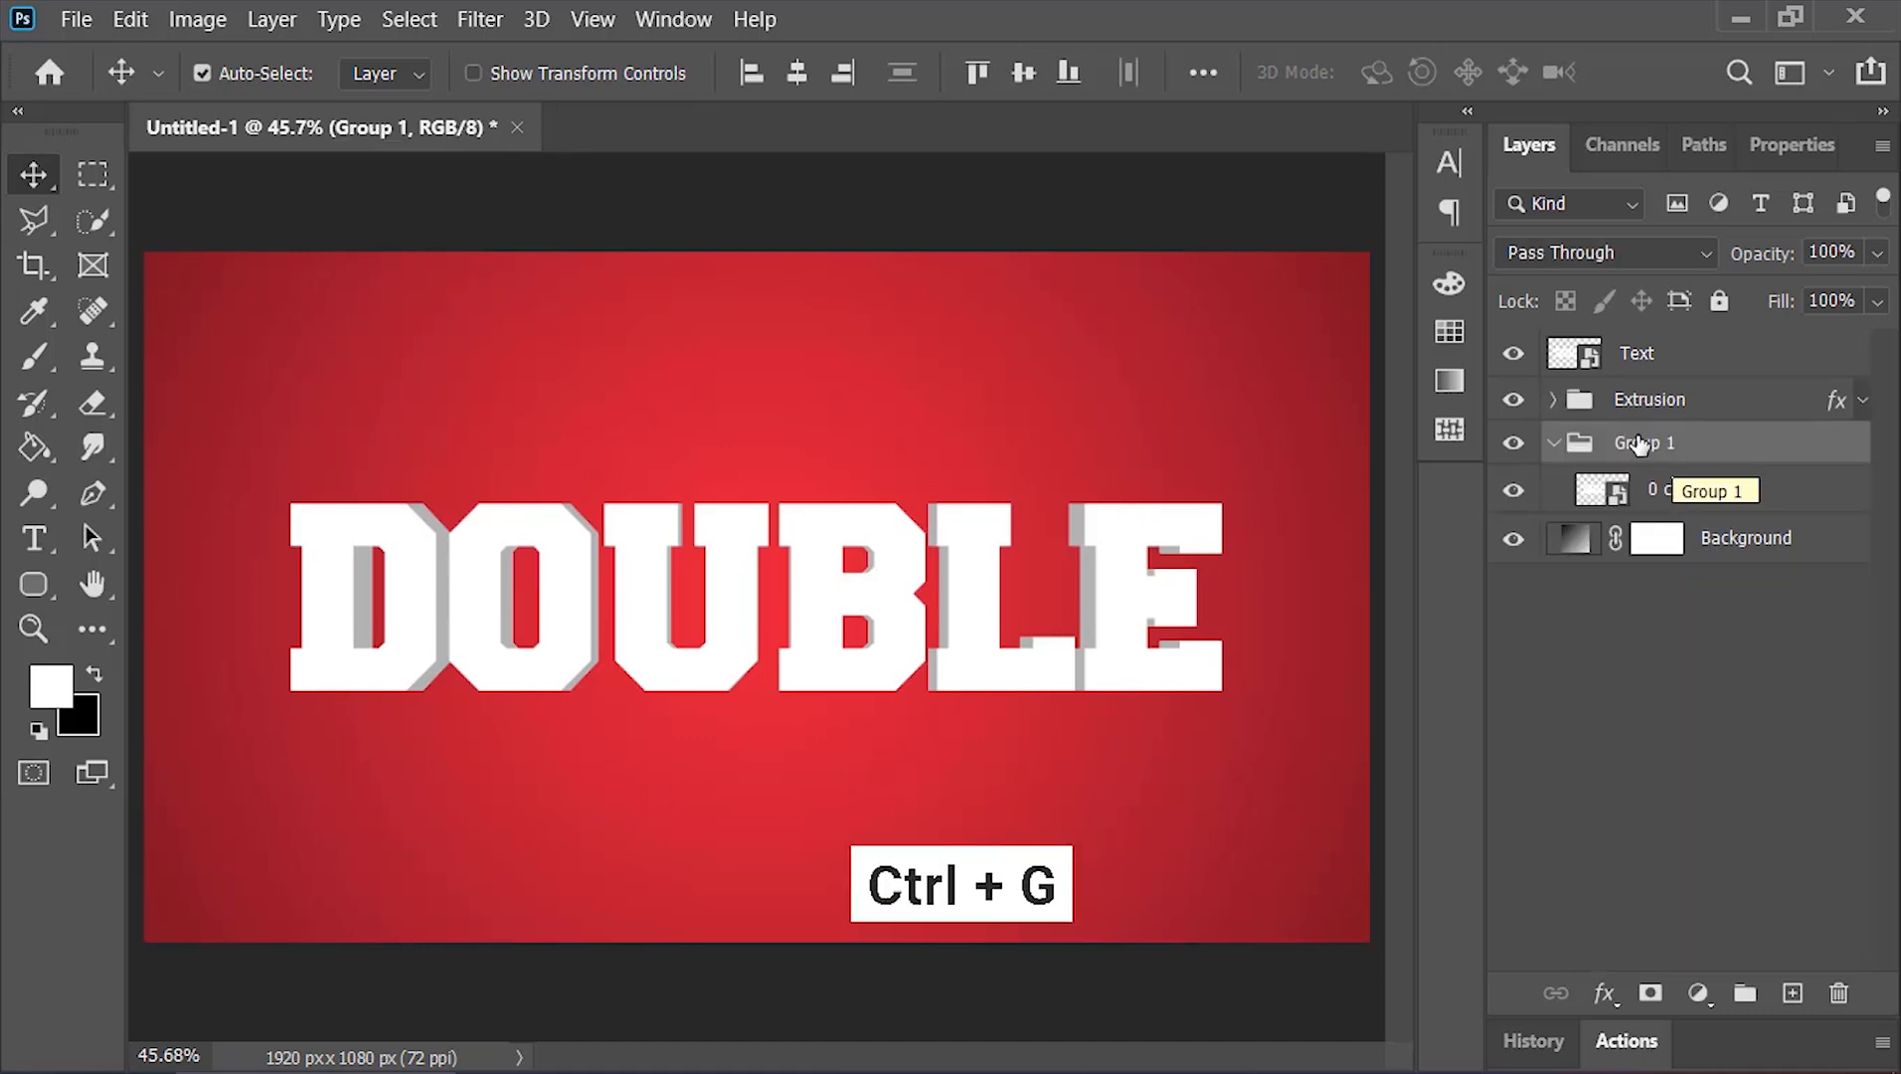
double_click(1645, 443)
text(Extr)
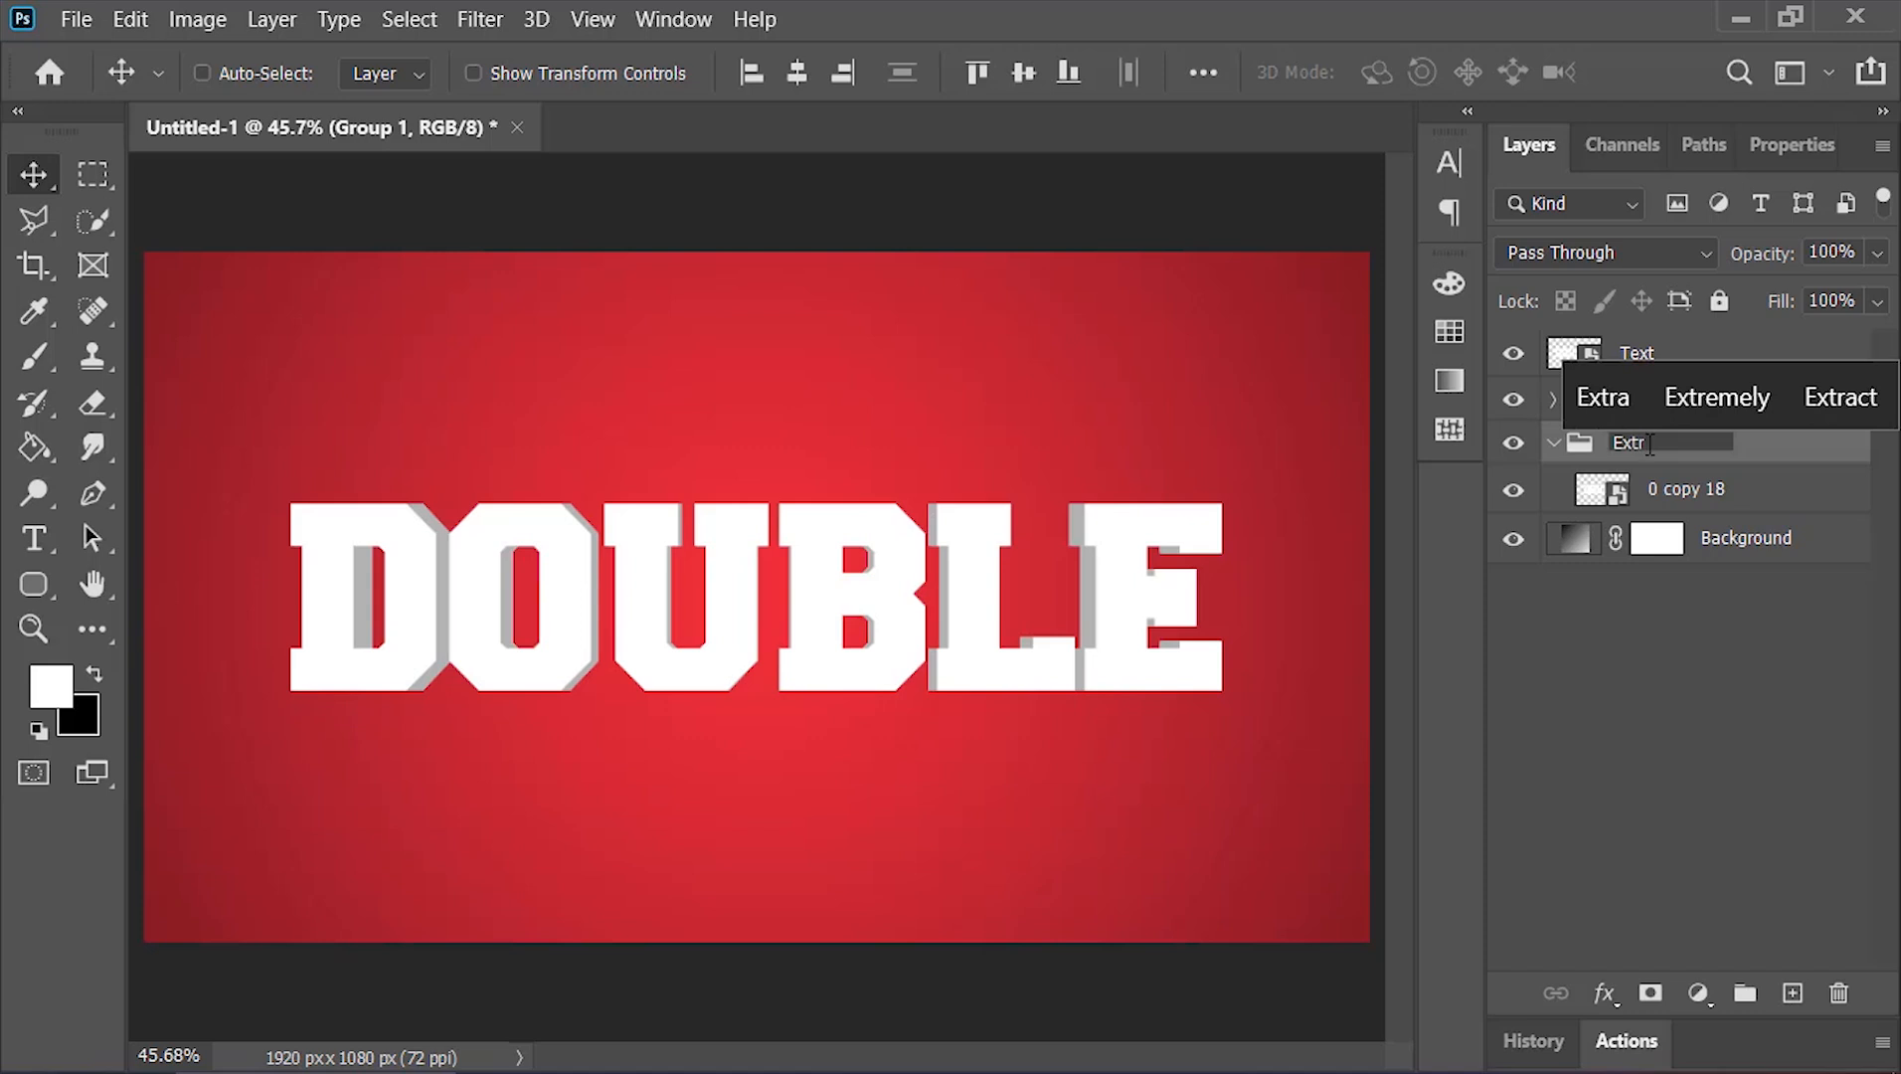
text(usio 2)
key(Return)
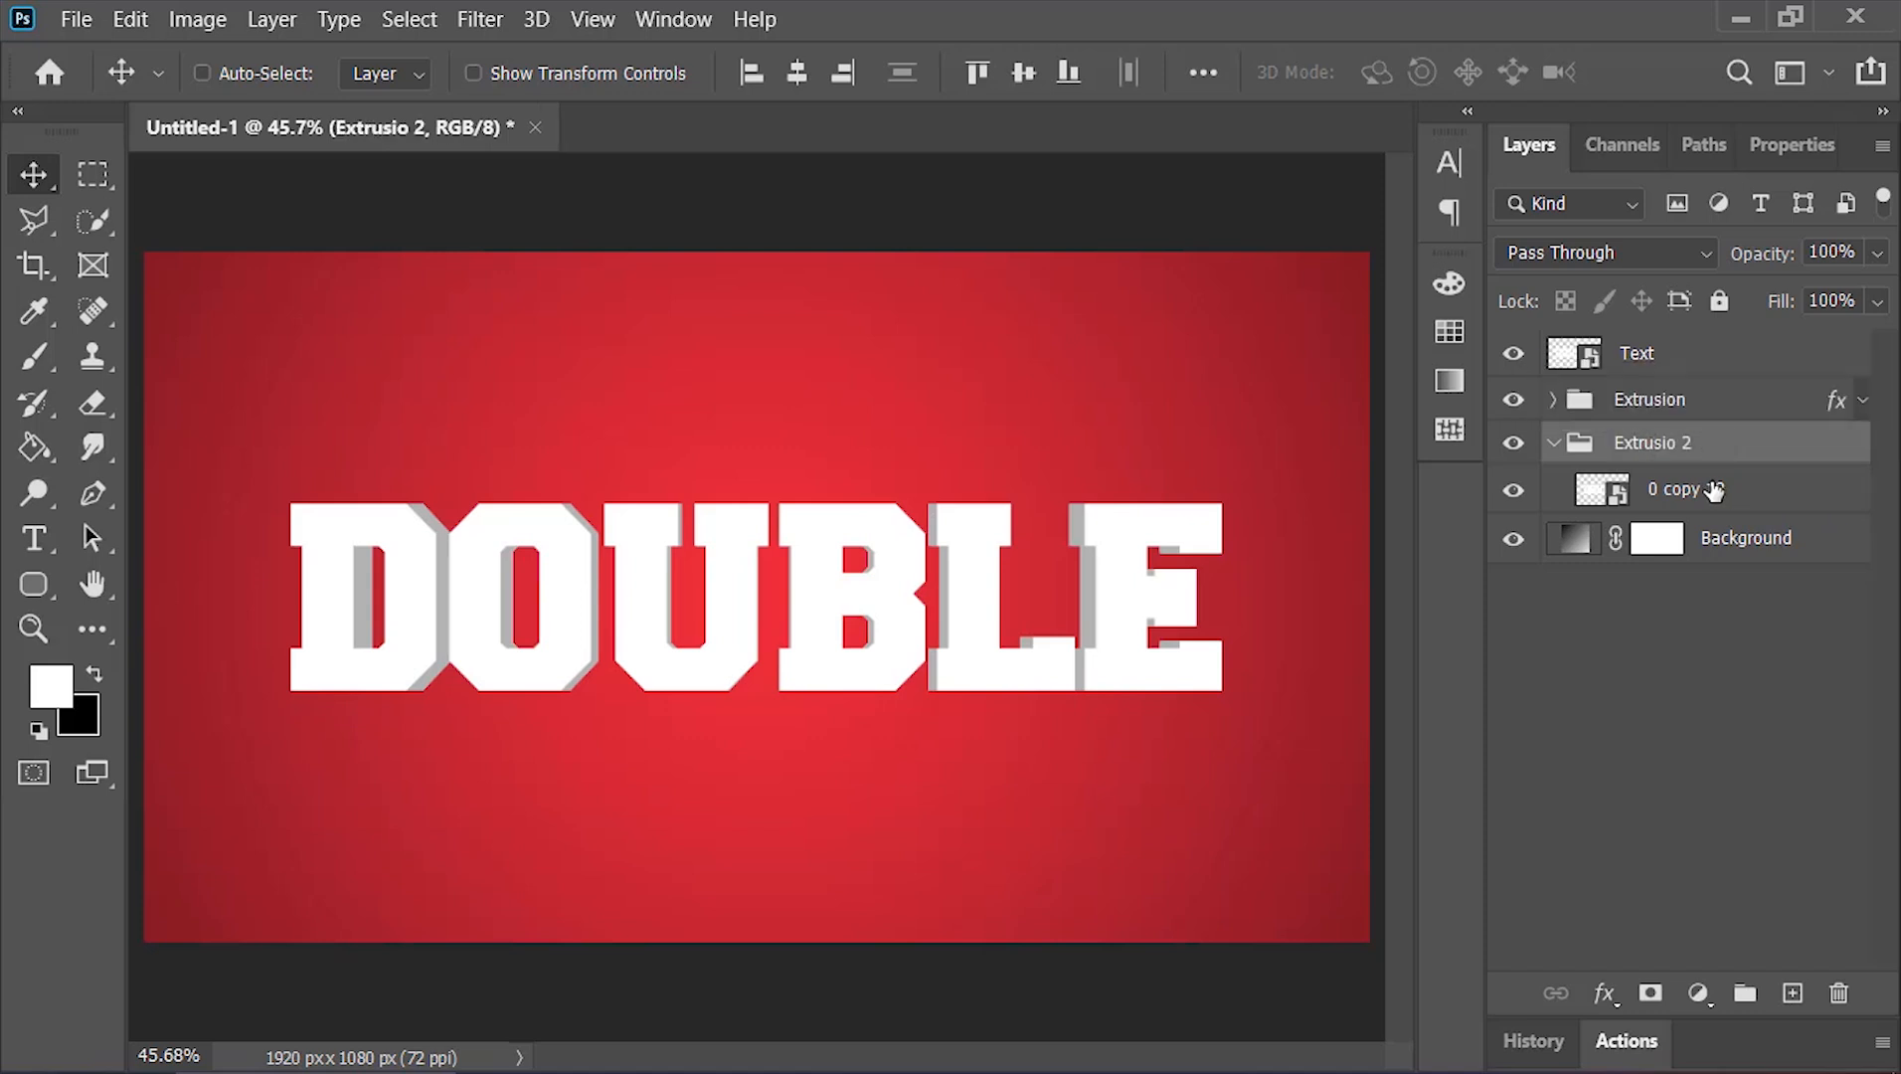
Give the Extrusio 2 group a Color Overlay layer style in dark red 7d0014
right_click(1658, 445)
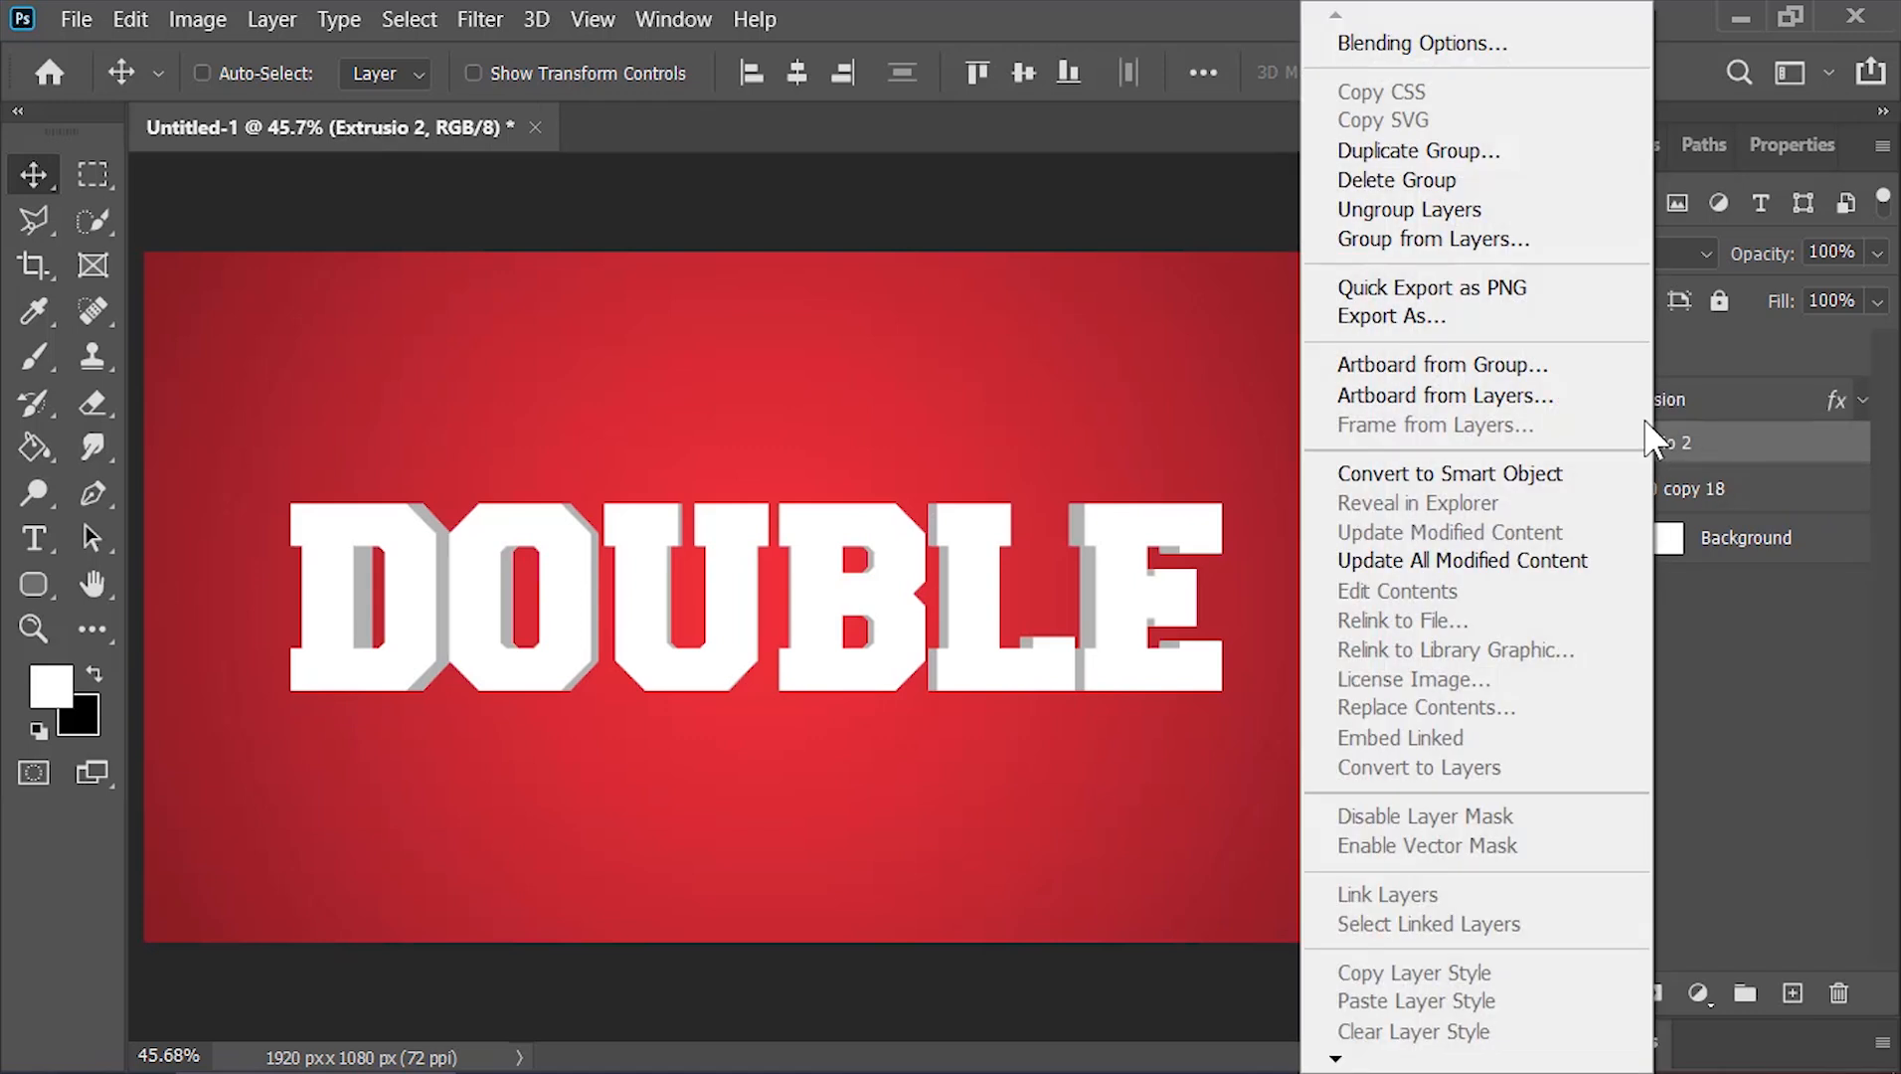
click(1536, 44)
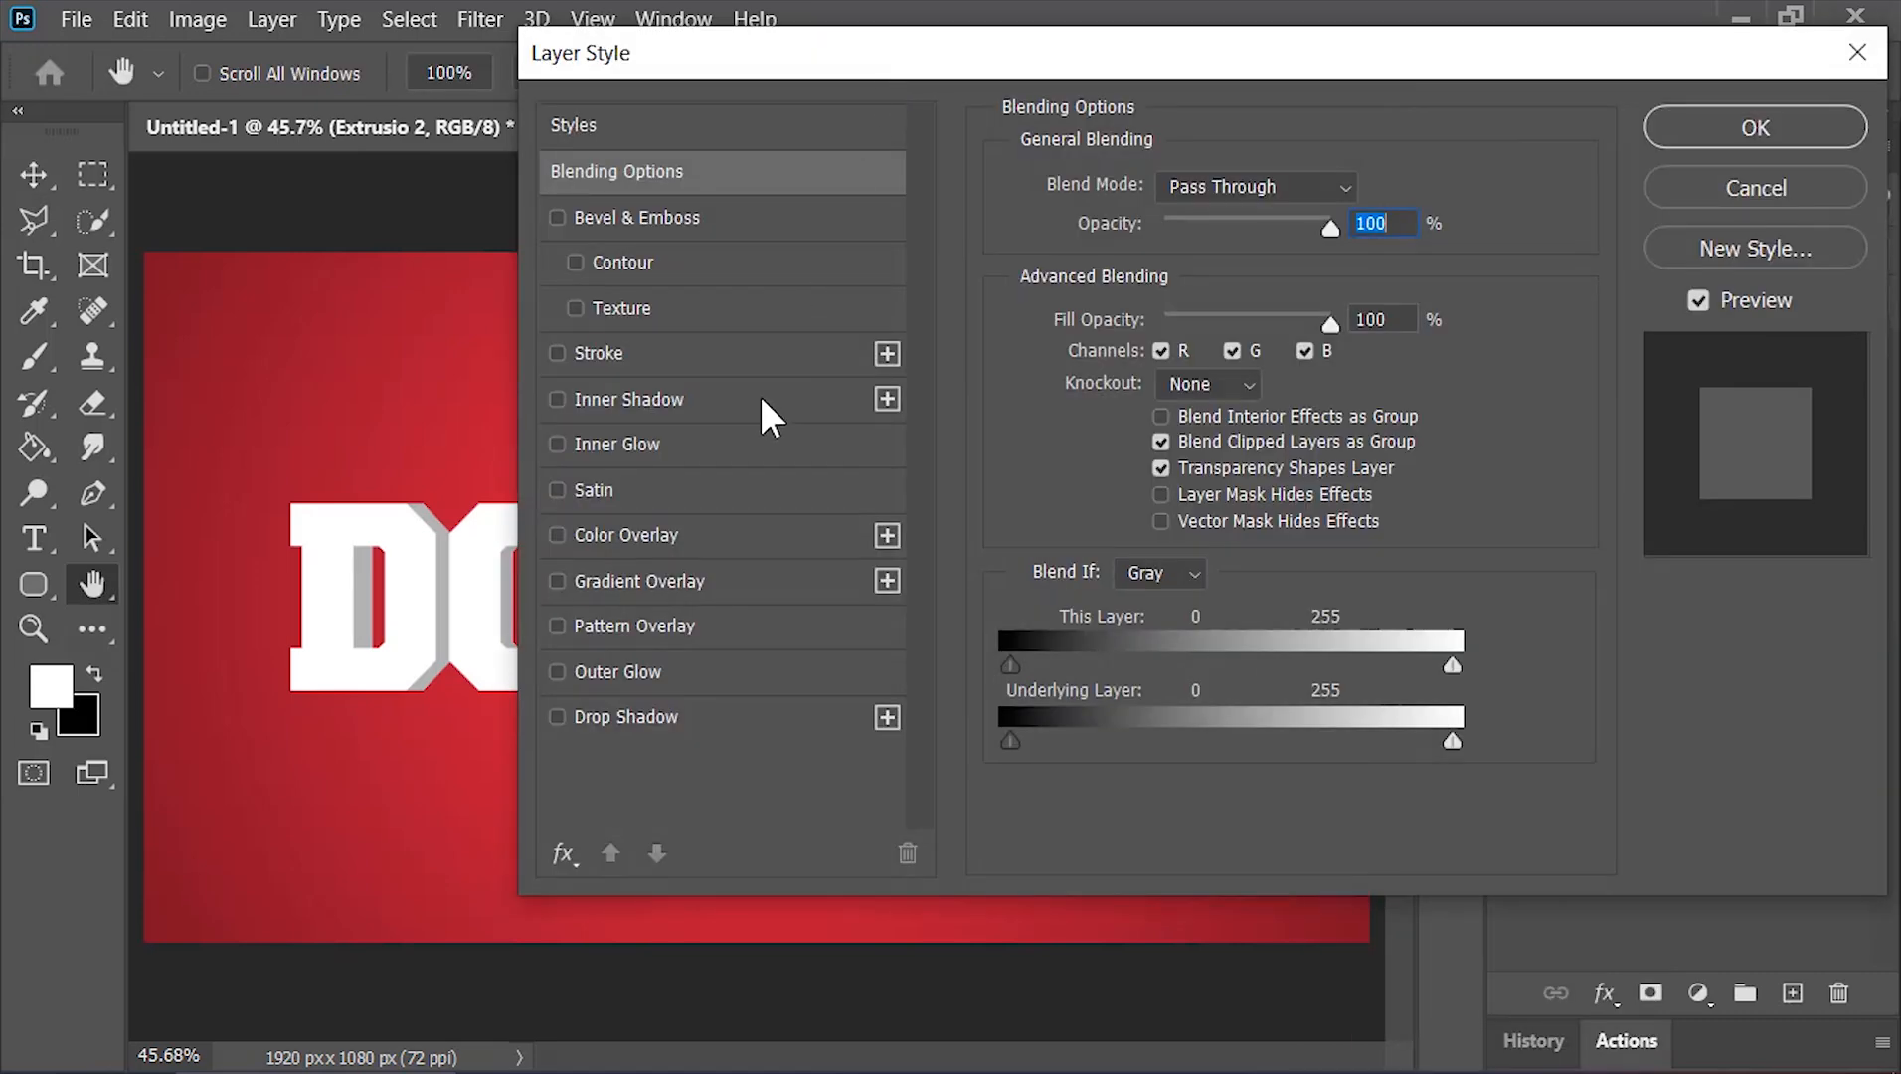
click(725, 542)
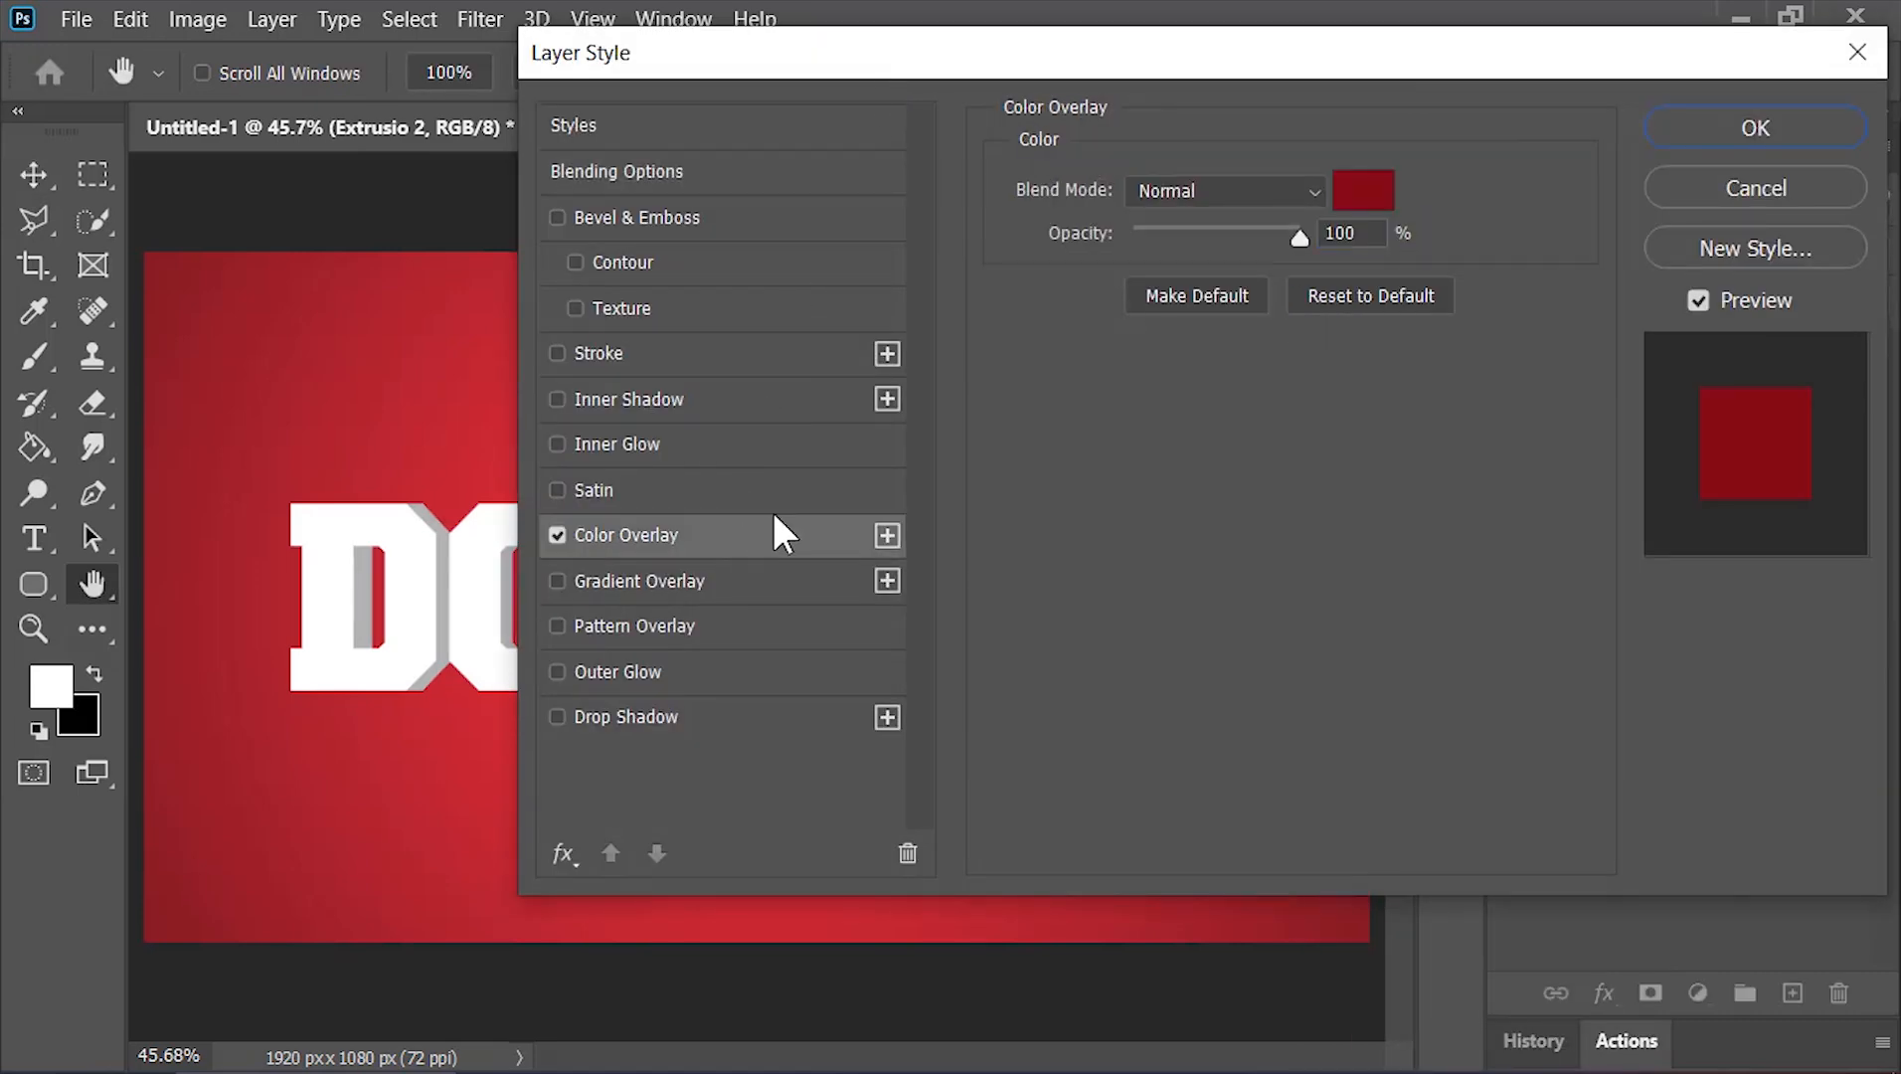
click(1348, 183)
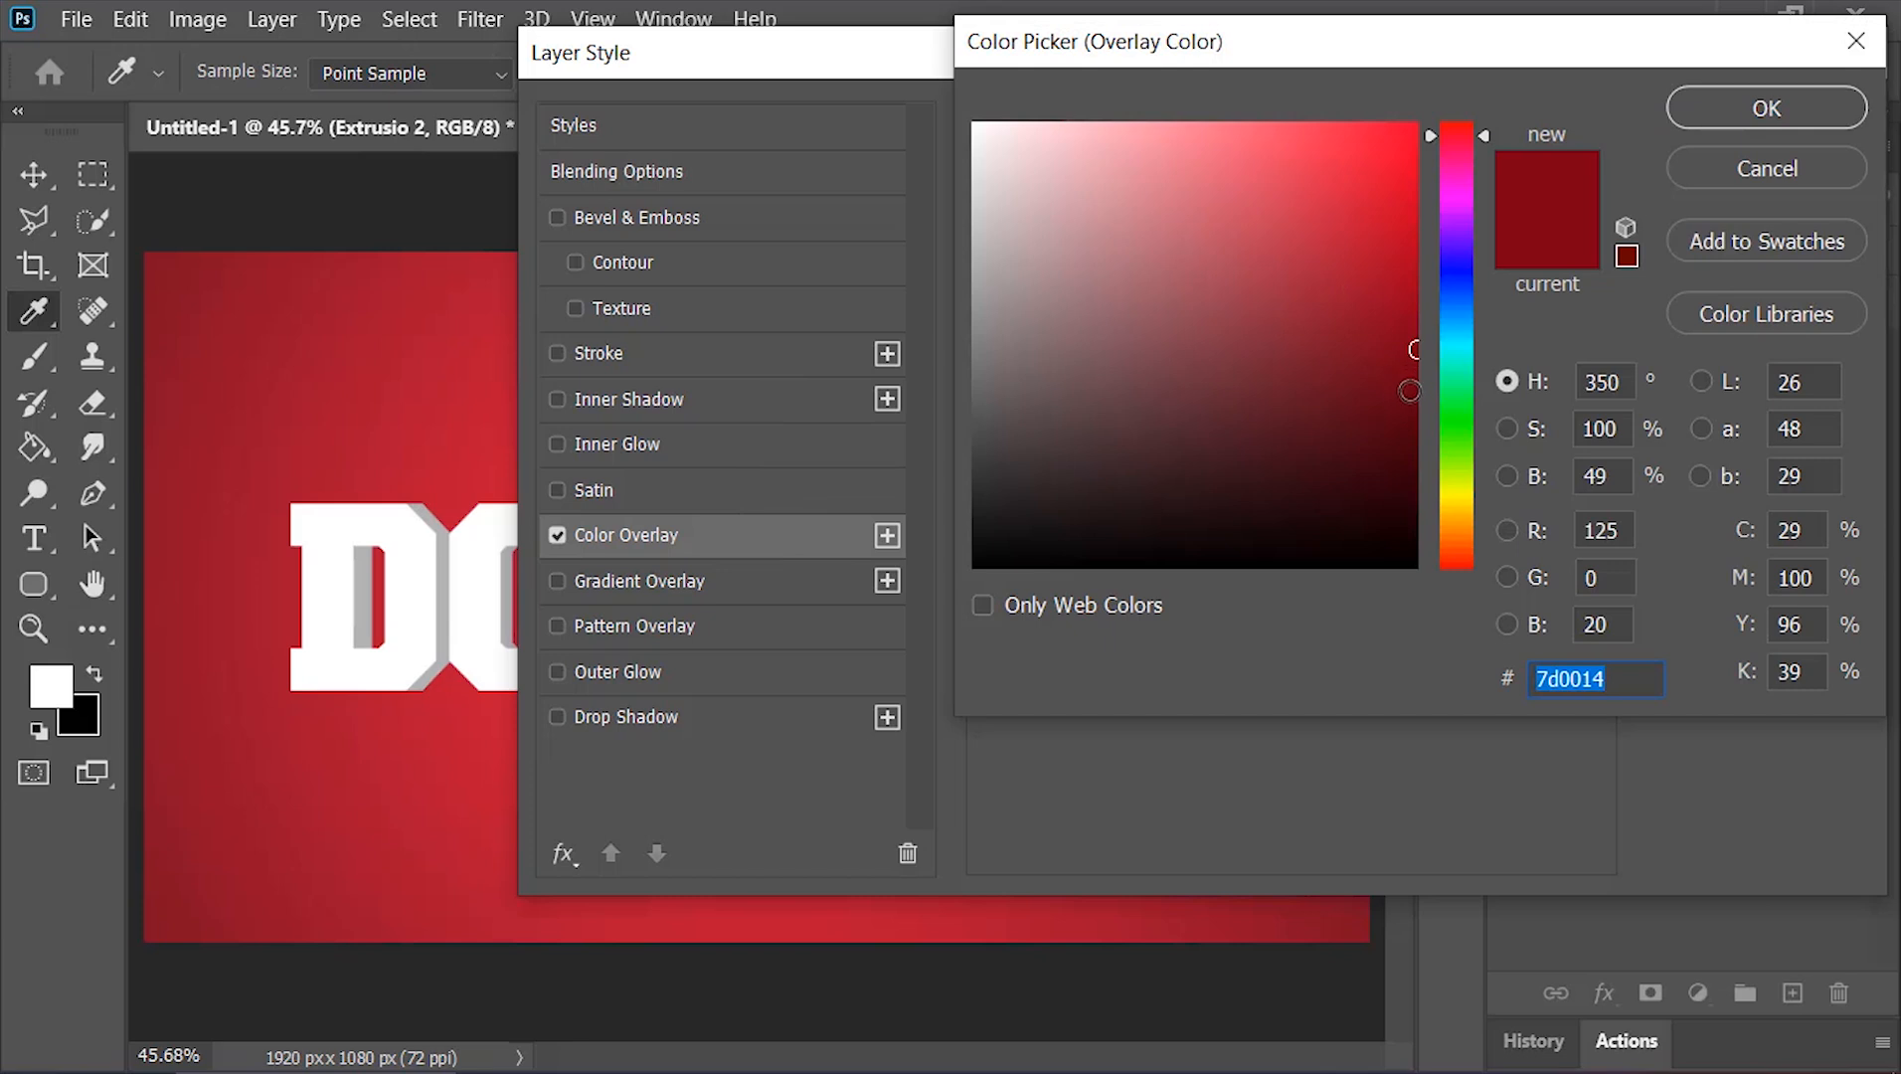
click(1735, 112)
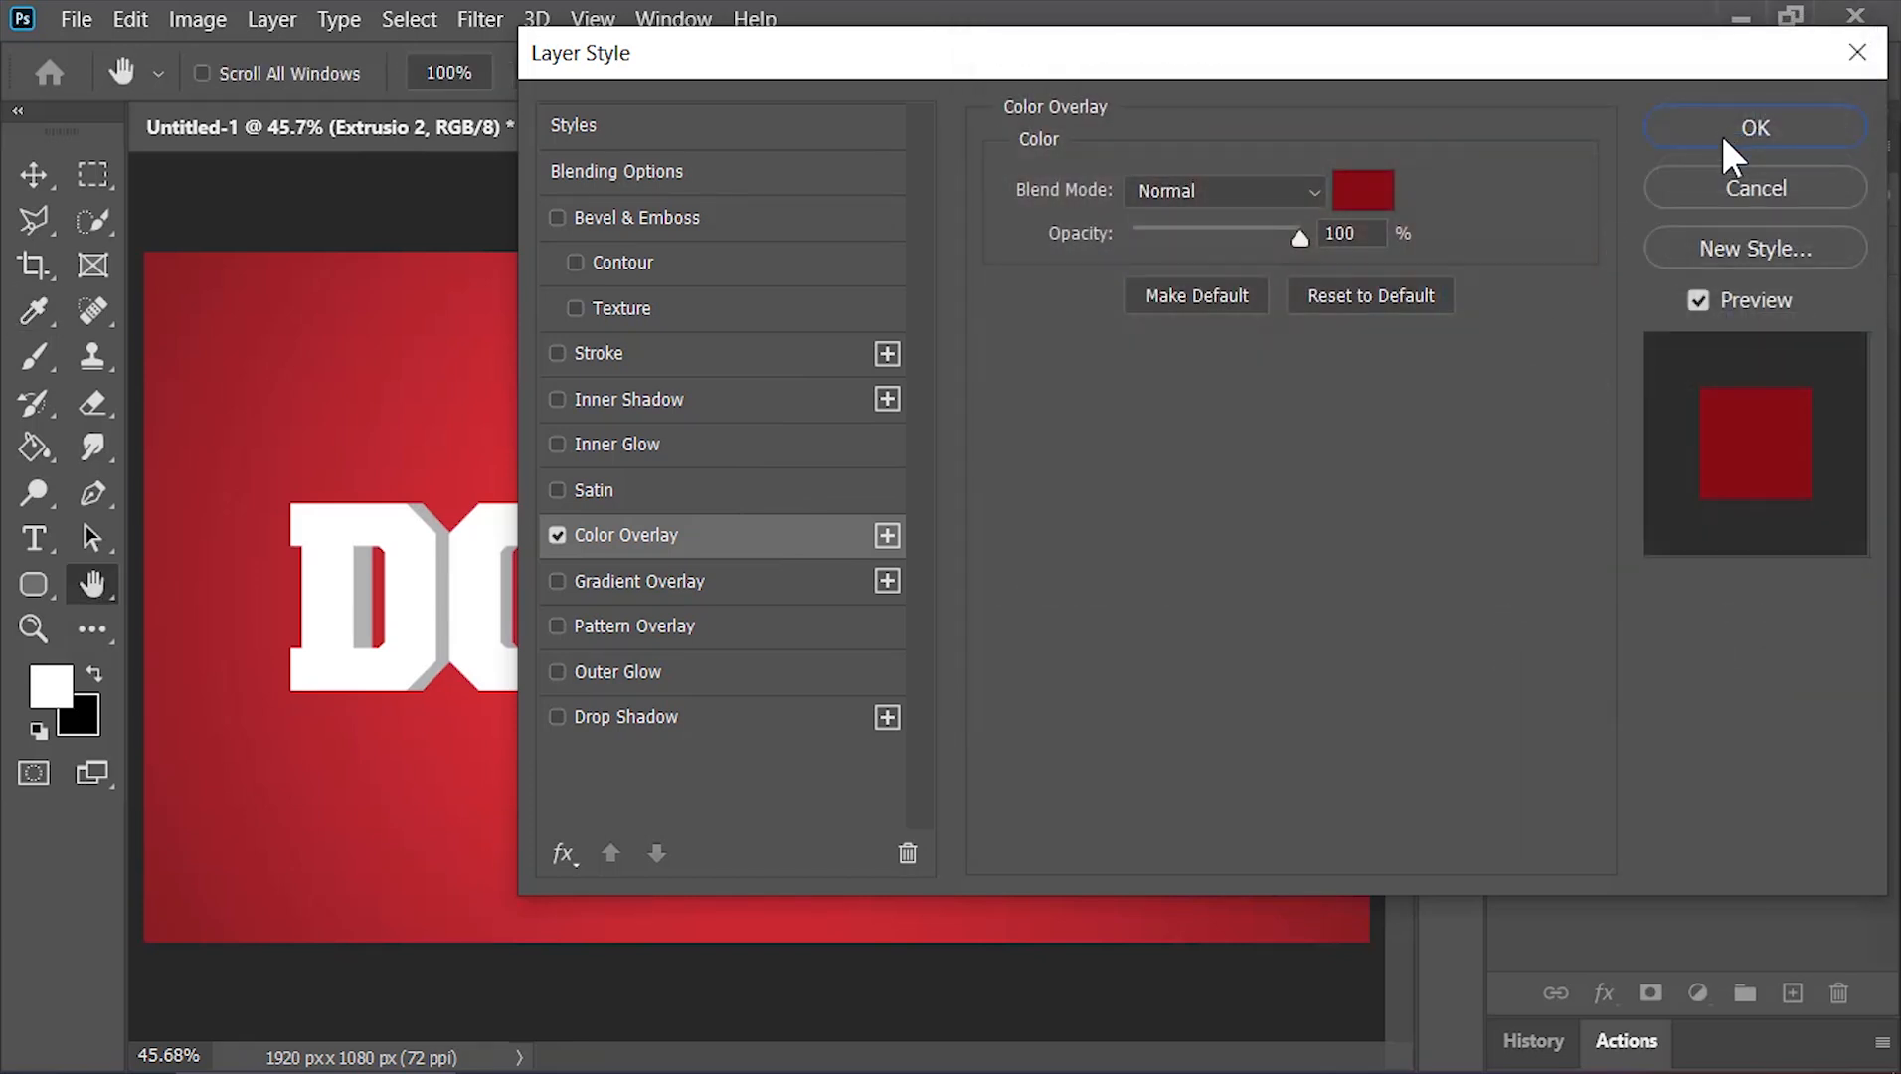
click(1723, 139)
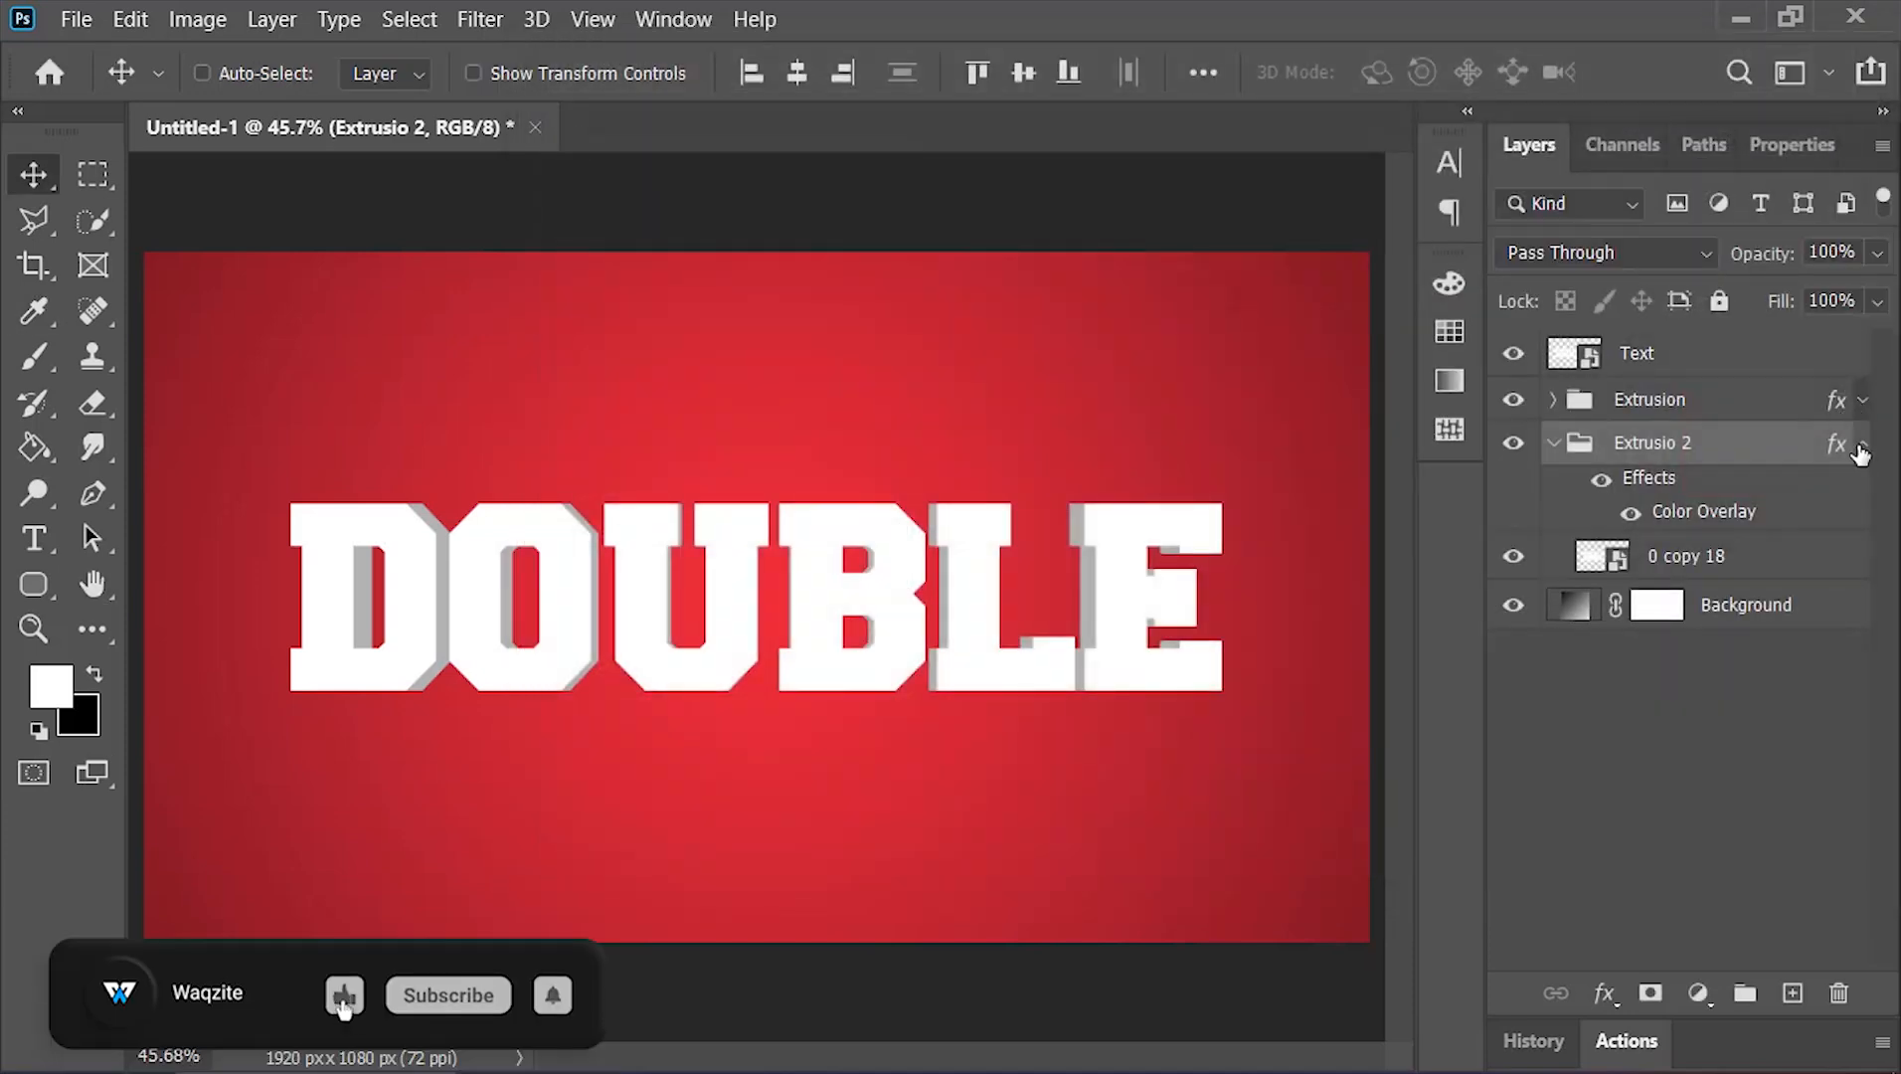
Select layer 0 copy 18, run the Center Horizontal action on it, and collapse the Extrusio 2 group
click(1750, 499)
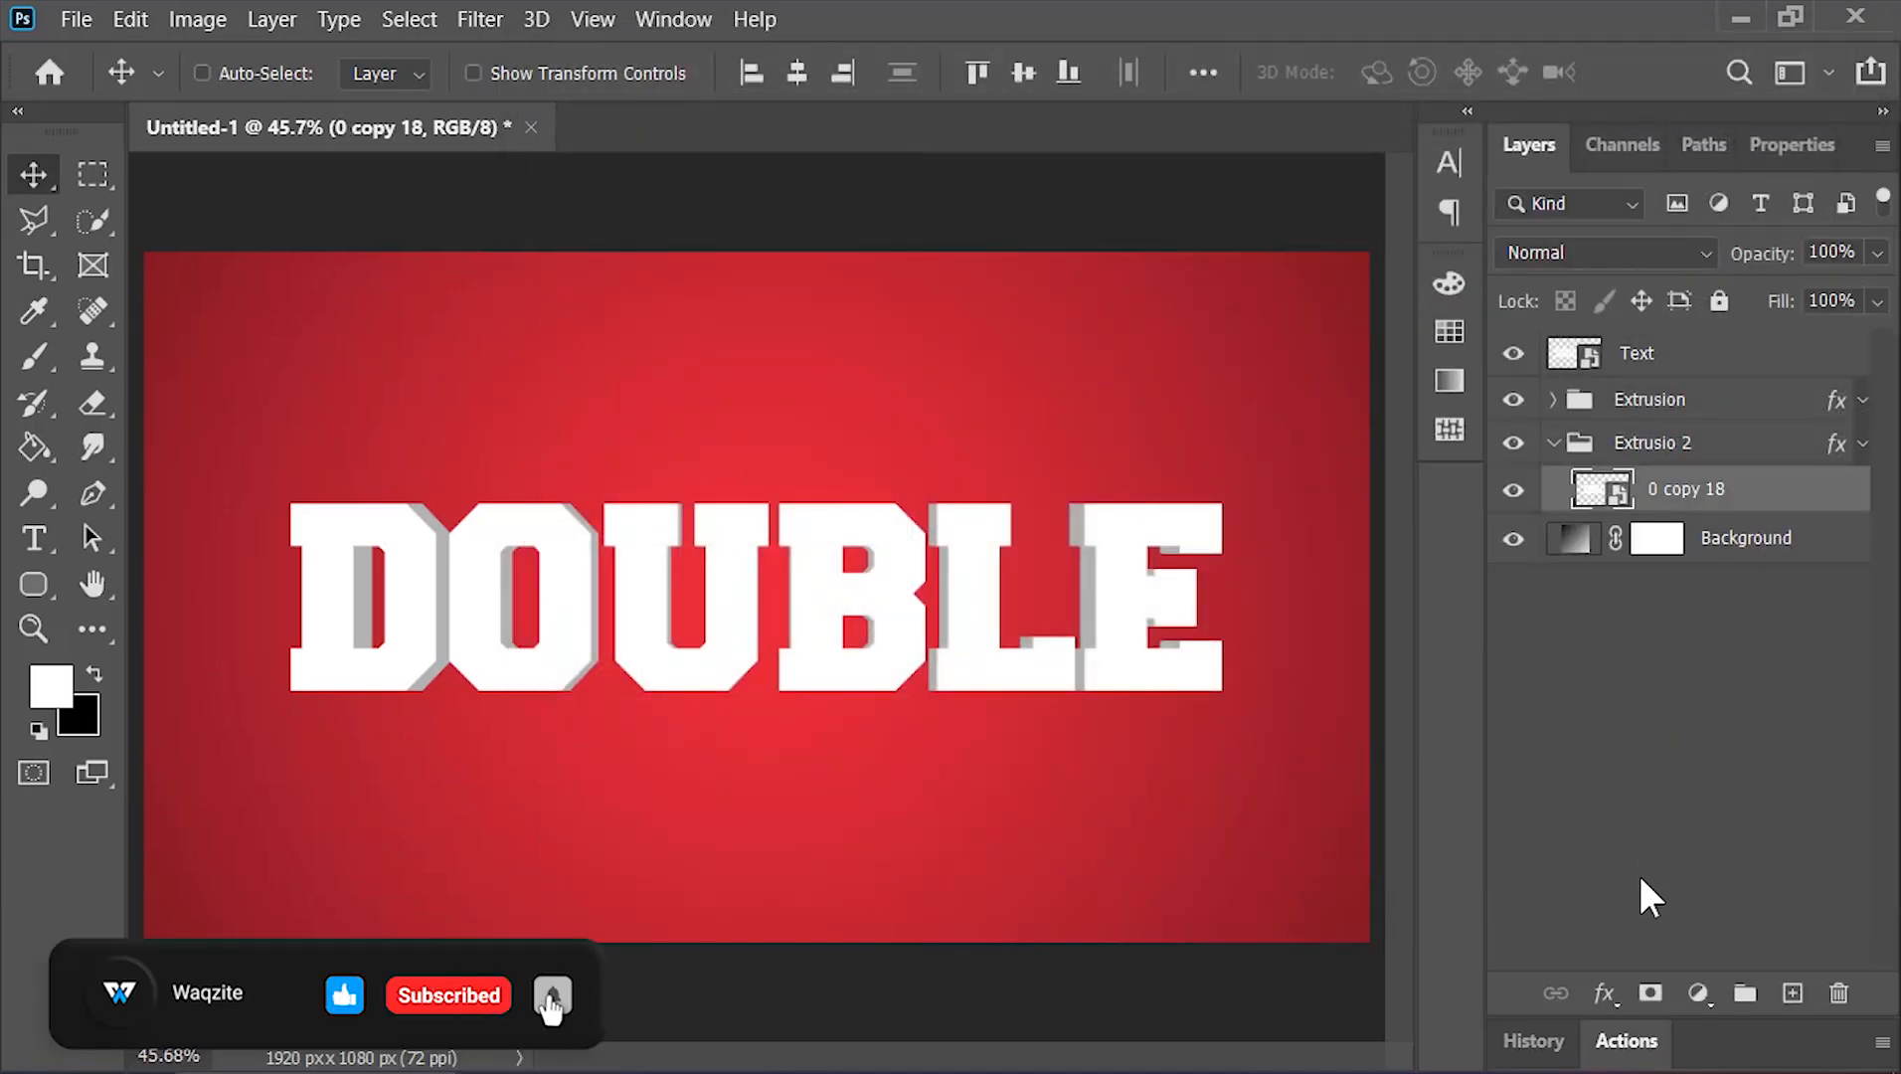
click(1636, 1033)
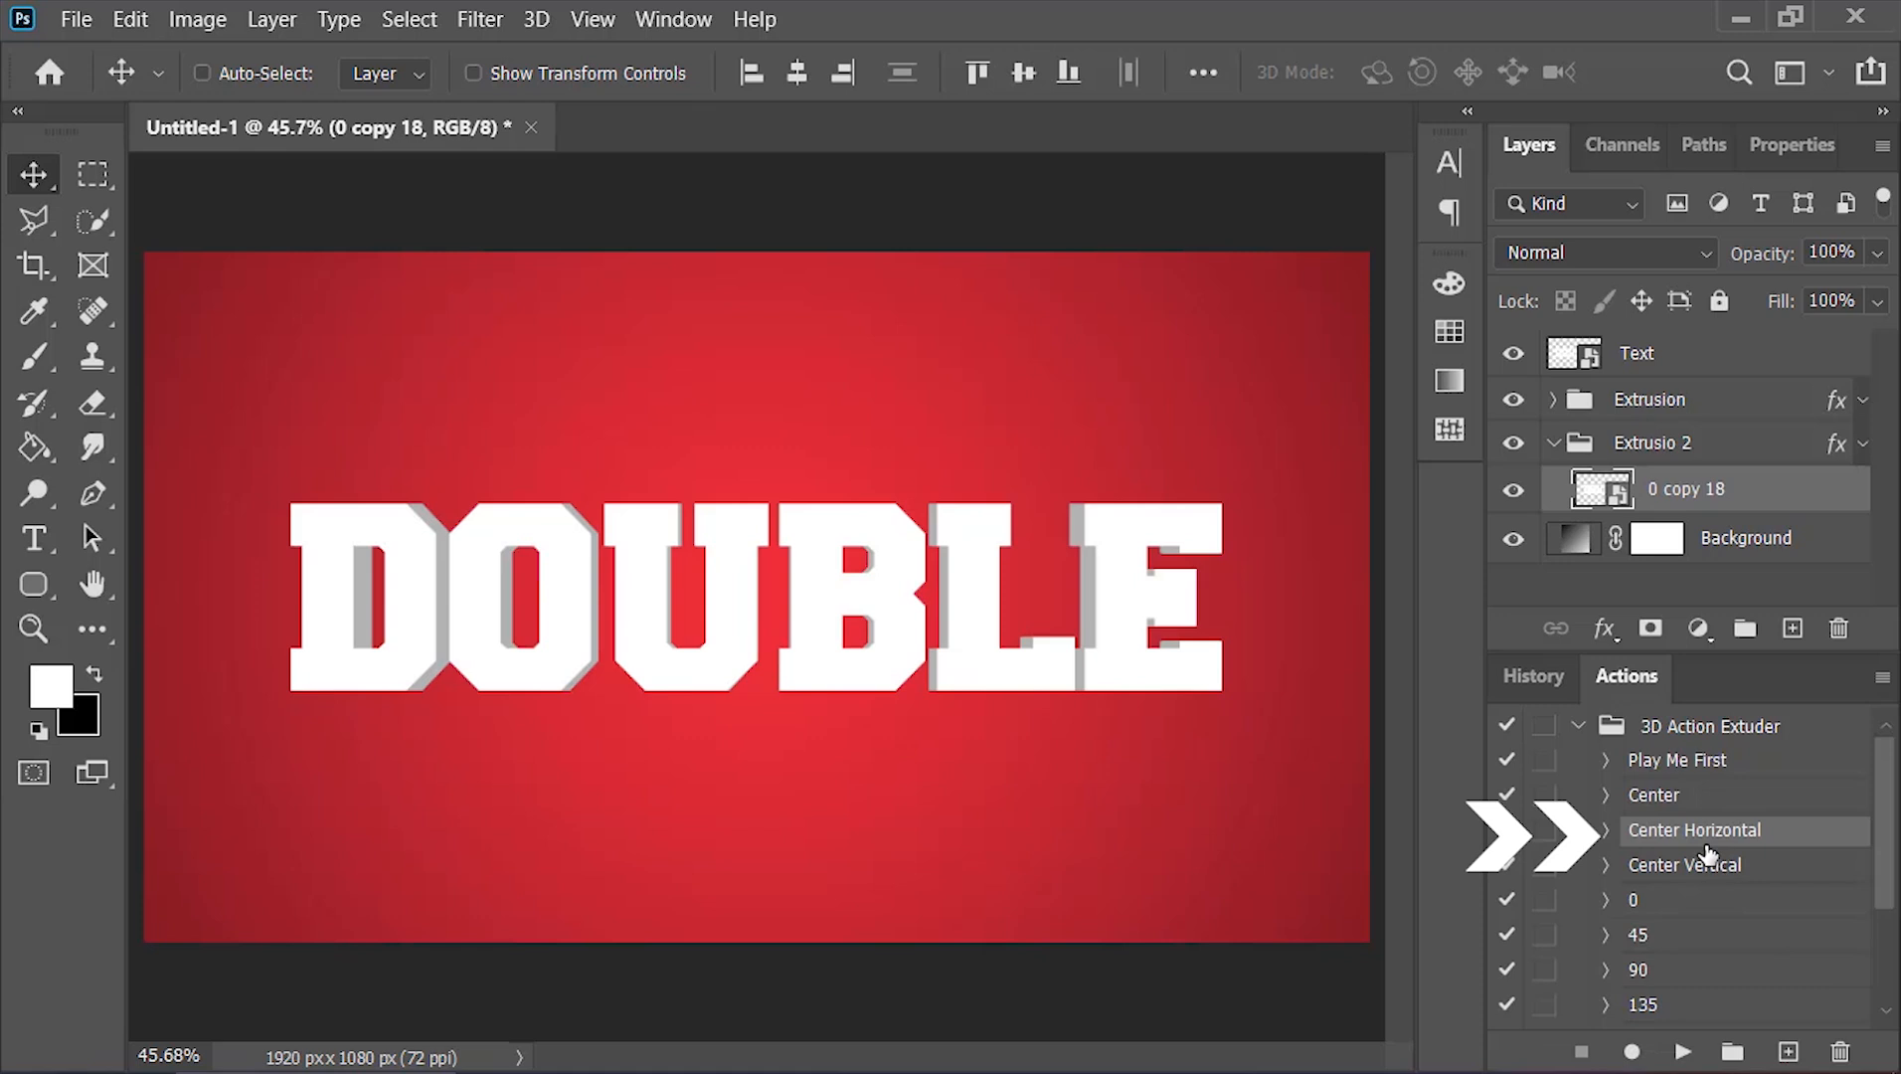
click(1681, 1052)
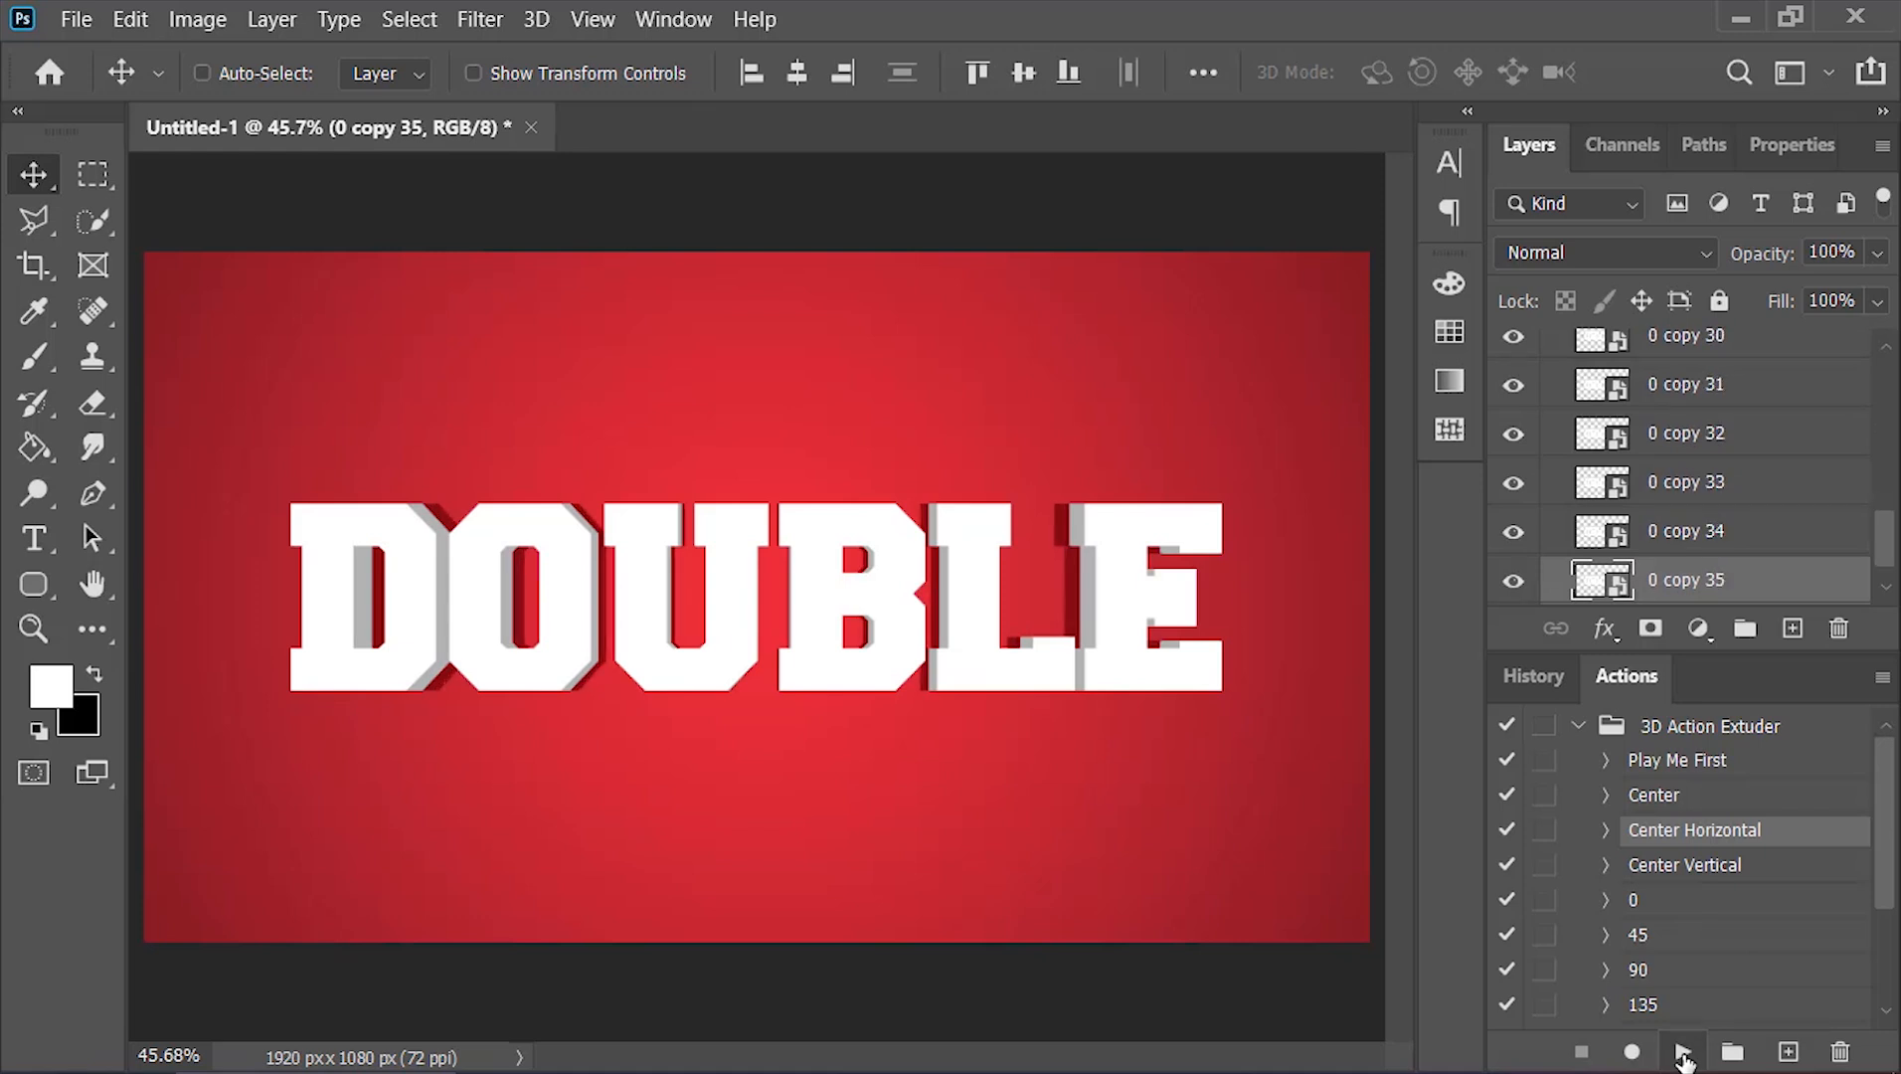
double_click(1636, 679)
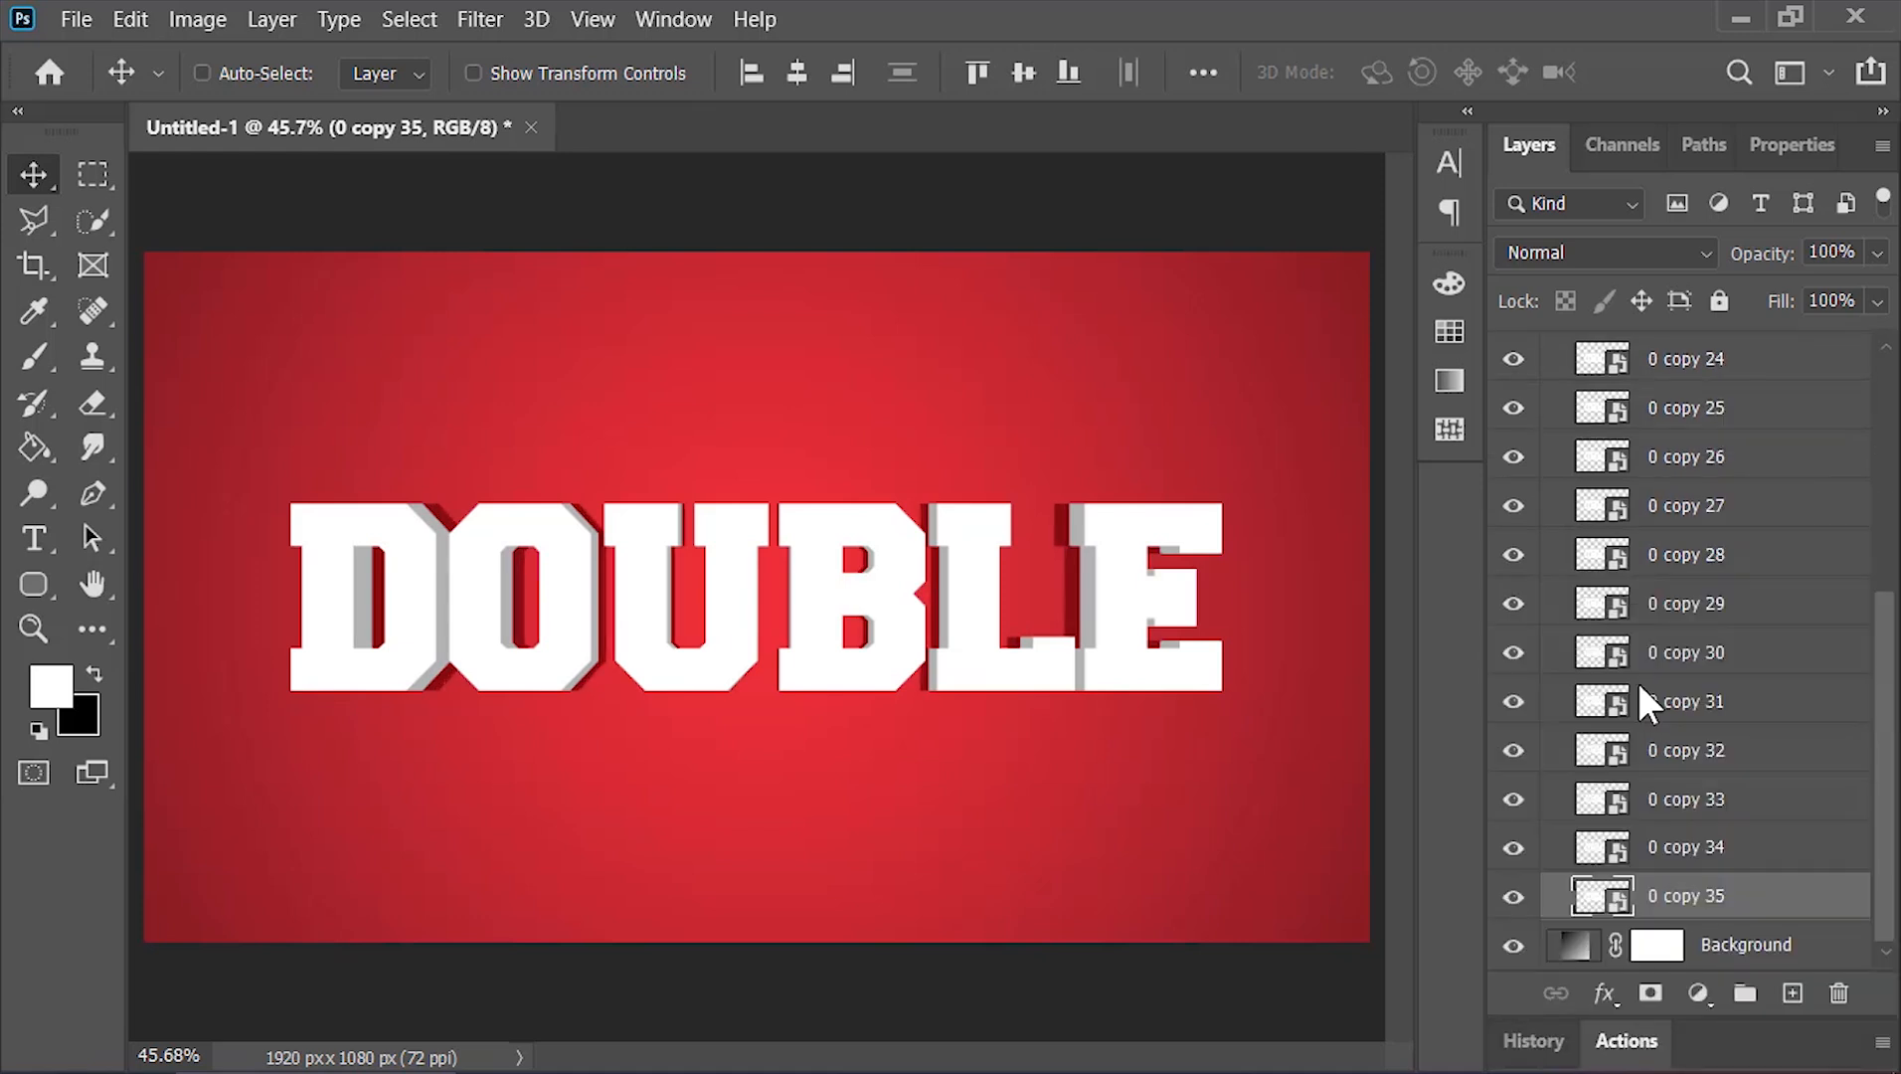
drag(1884, 806, 1888, 458)
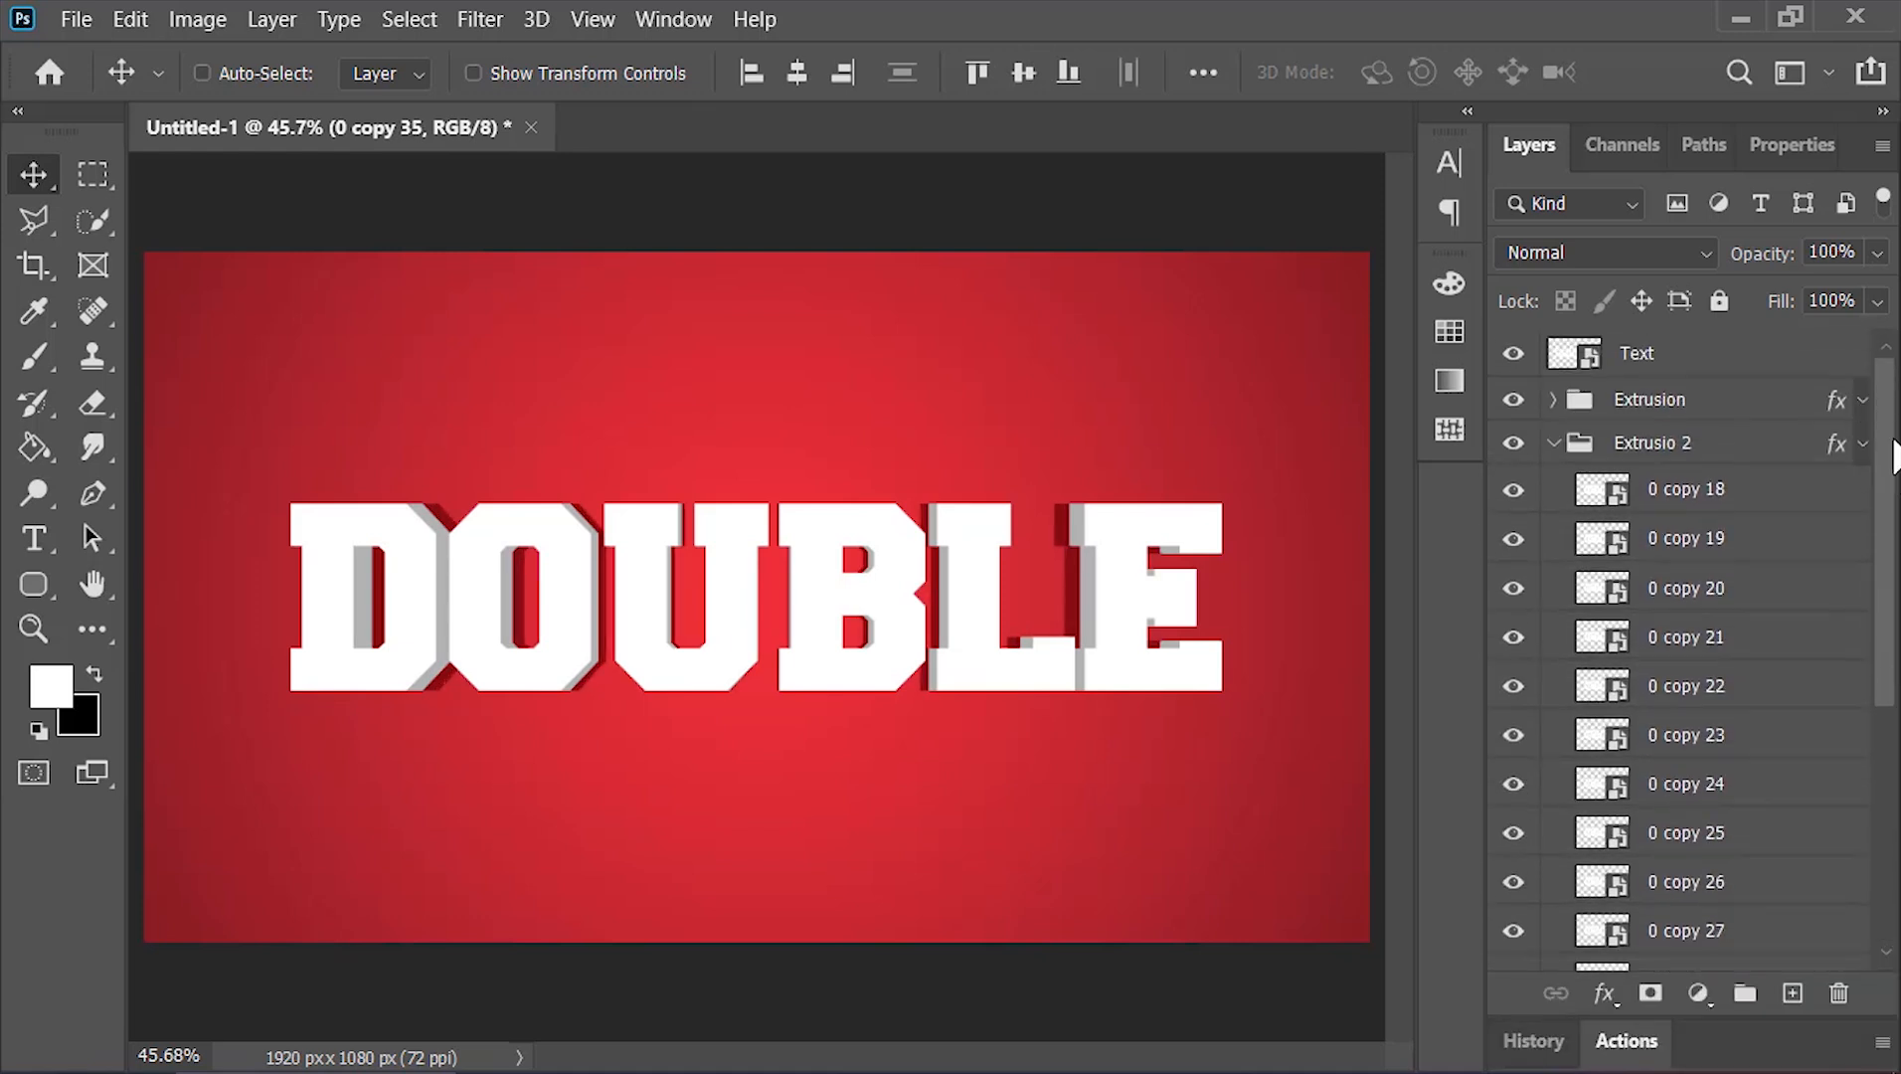
click(1552, 444)
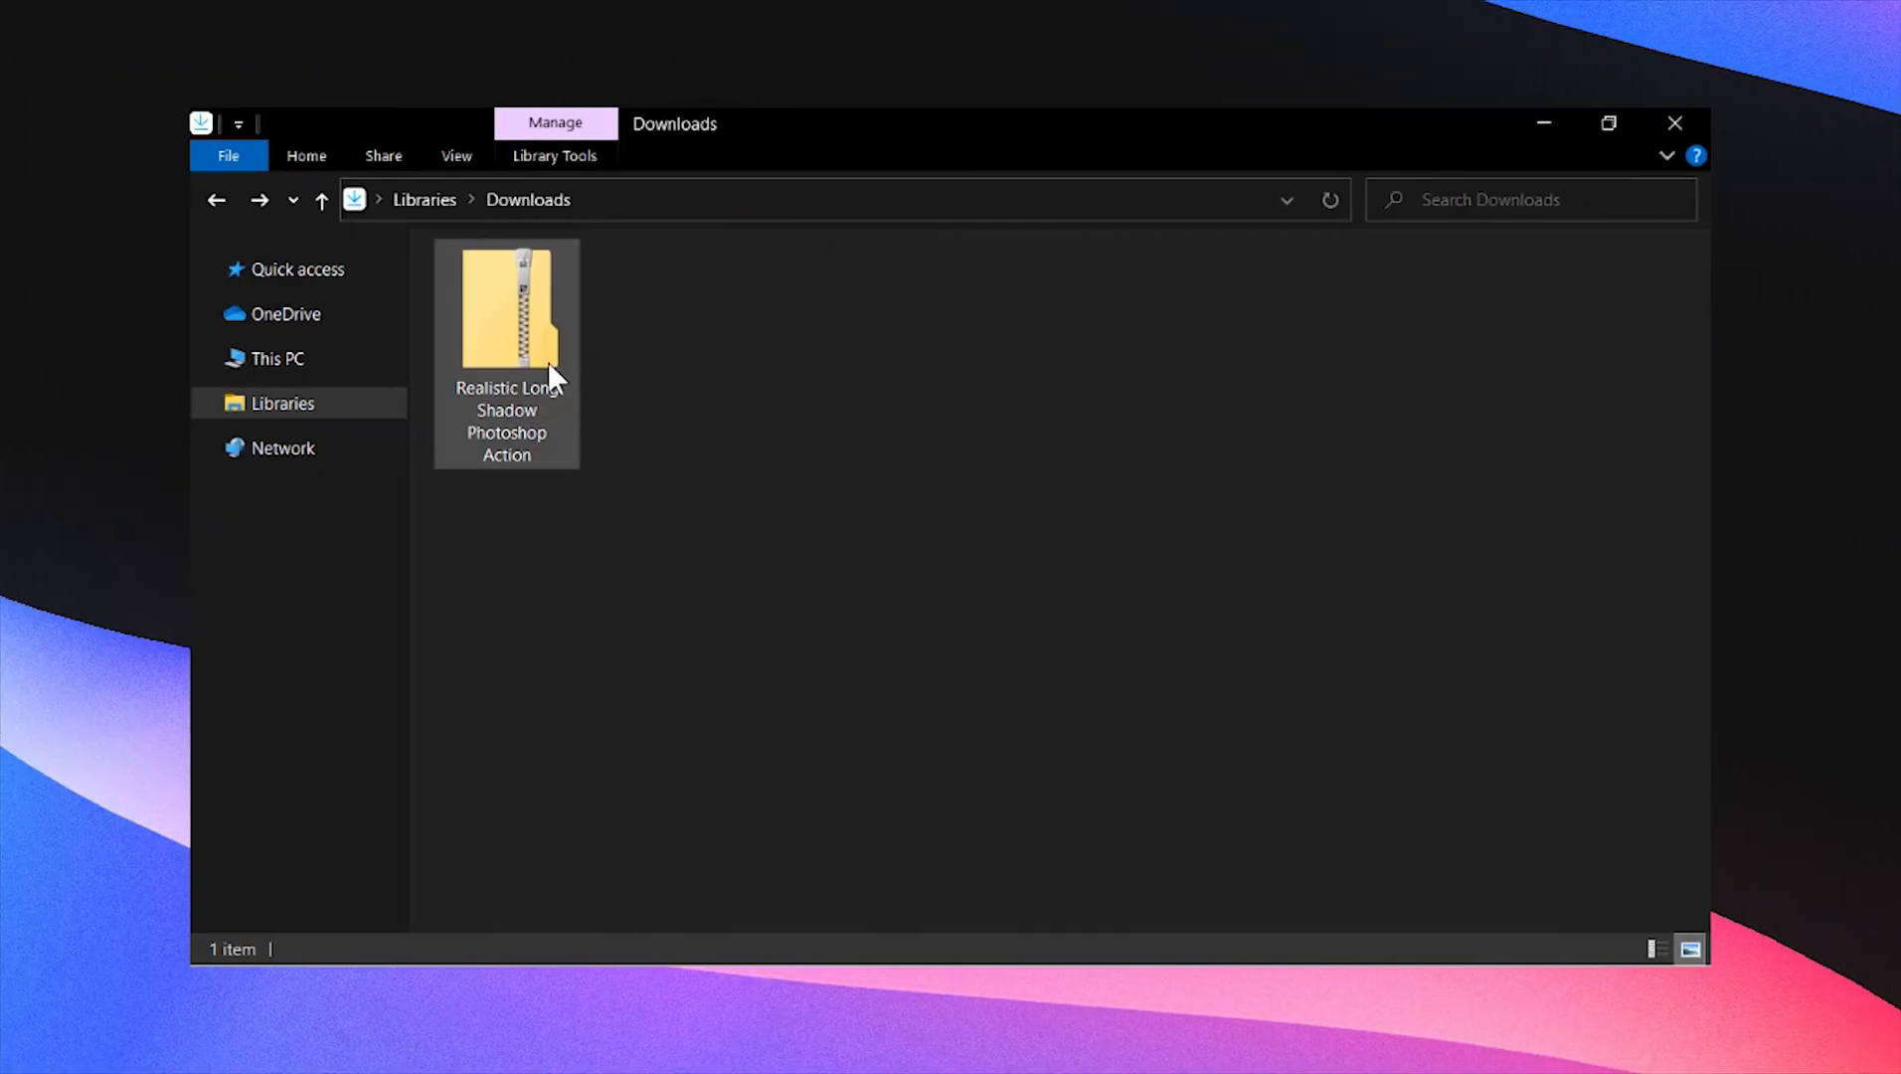
In File Explorer, open the Realistic Long Shadow Photoshop Action folder and load its Realistic Long Shadow action file
click(514, 321)
right_click(514, 321)
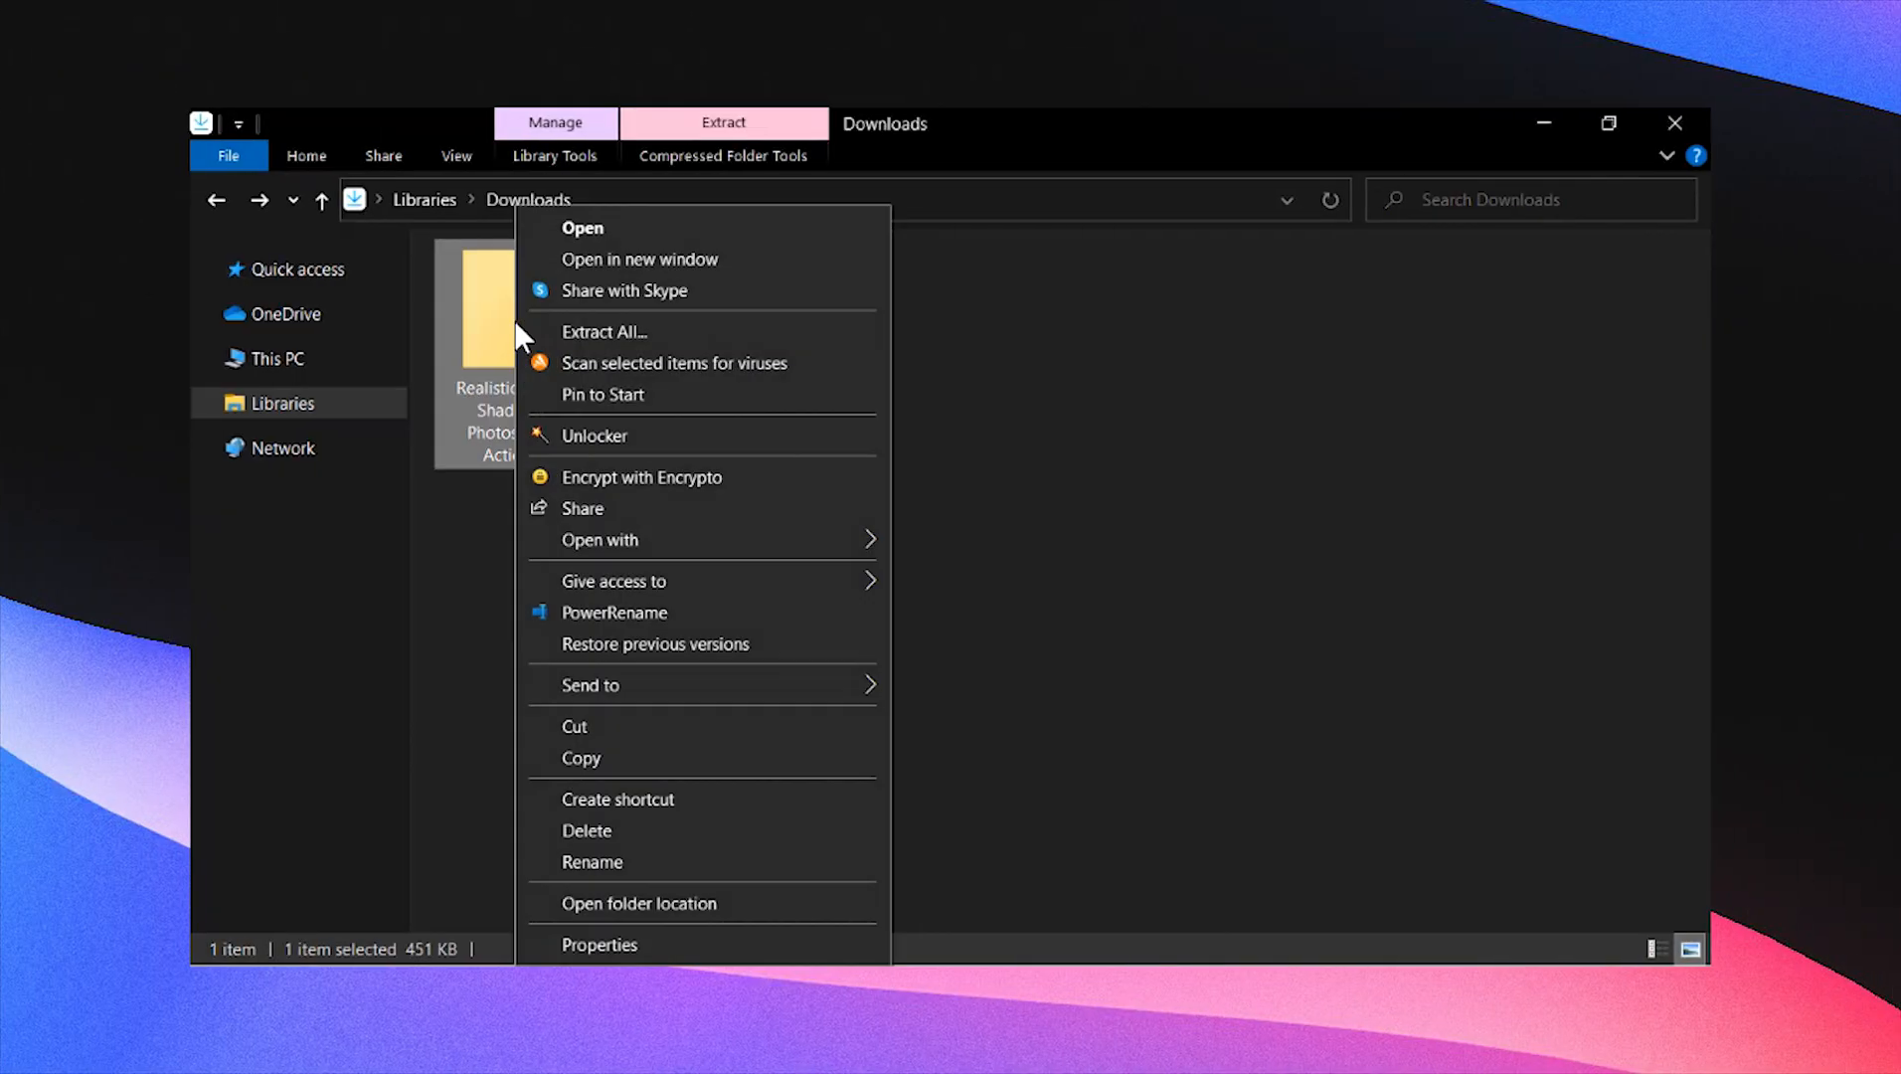
click(558, 243)
click(845, 358)
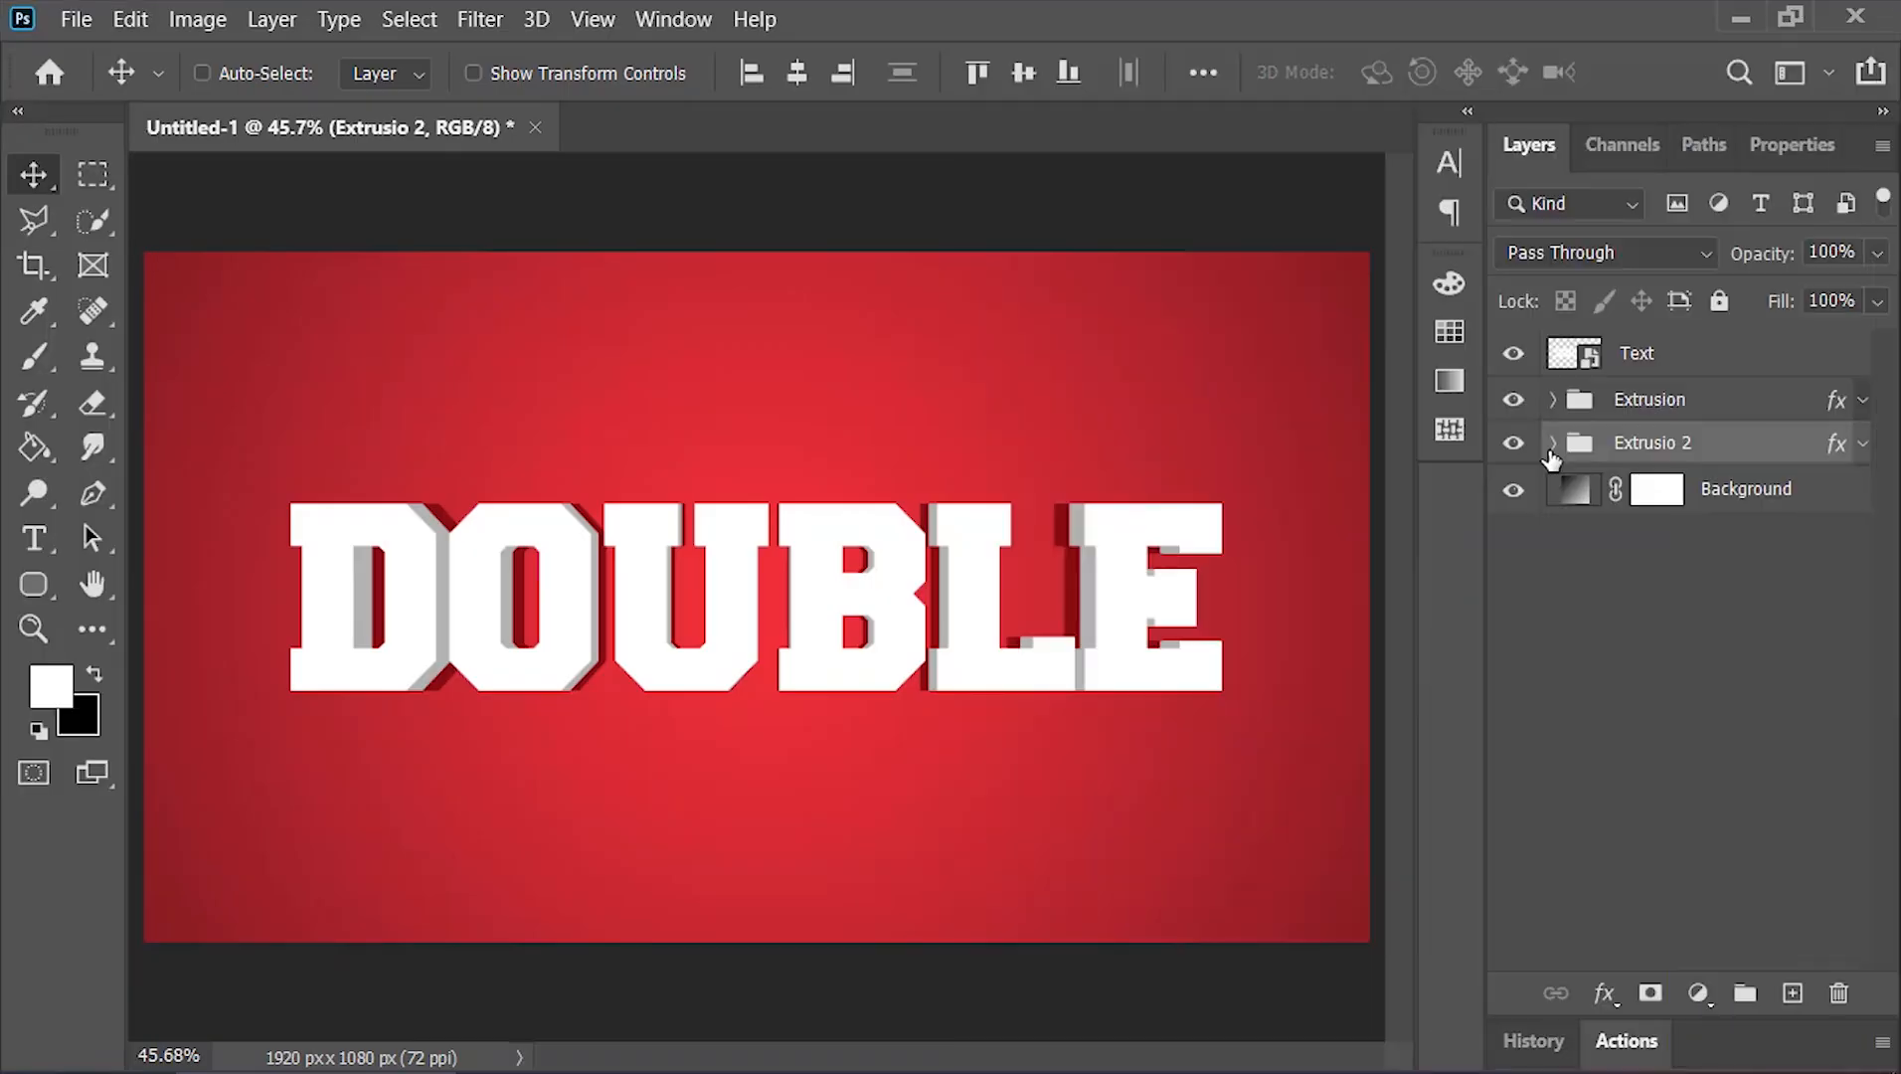
Duplicate the bottom layer of Extrusio 2, 0 copy 35, below the group and collapse the group
click(1551, 444)
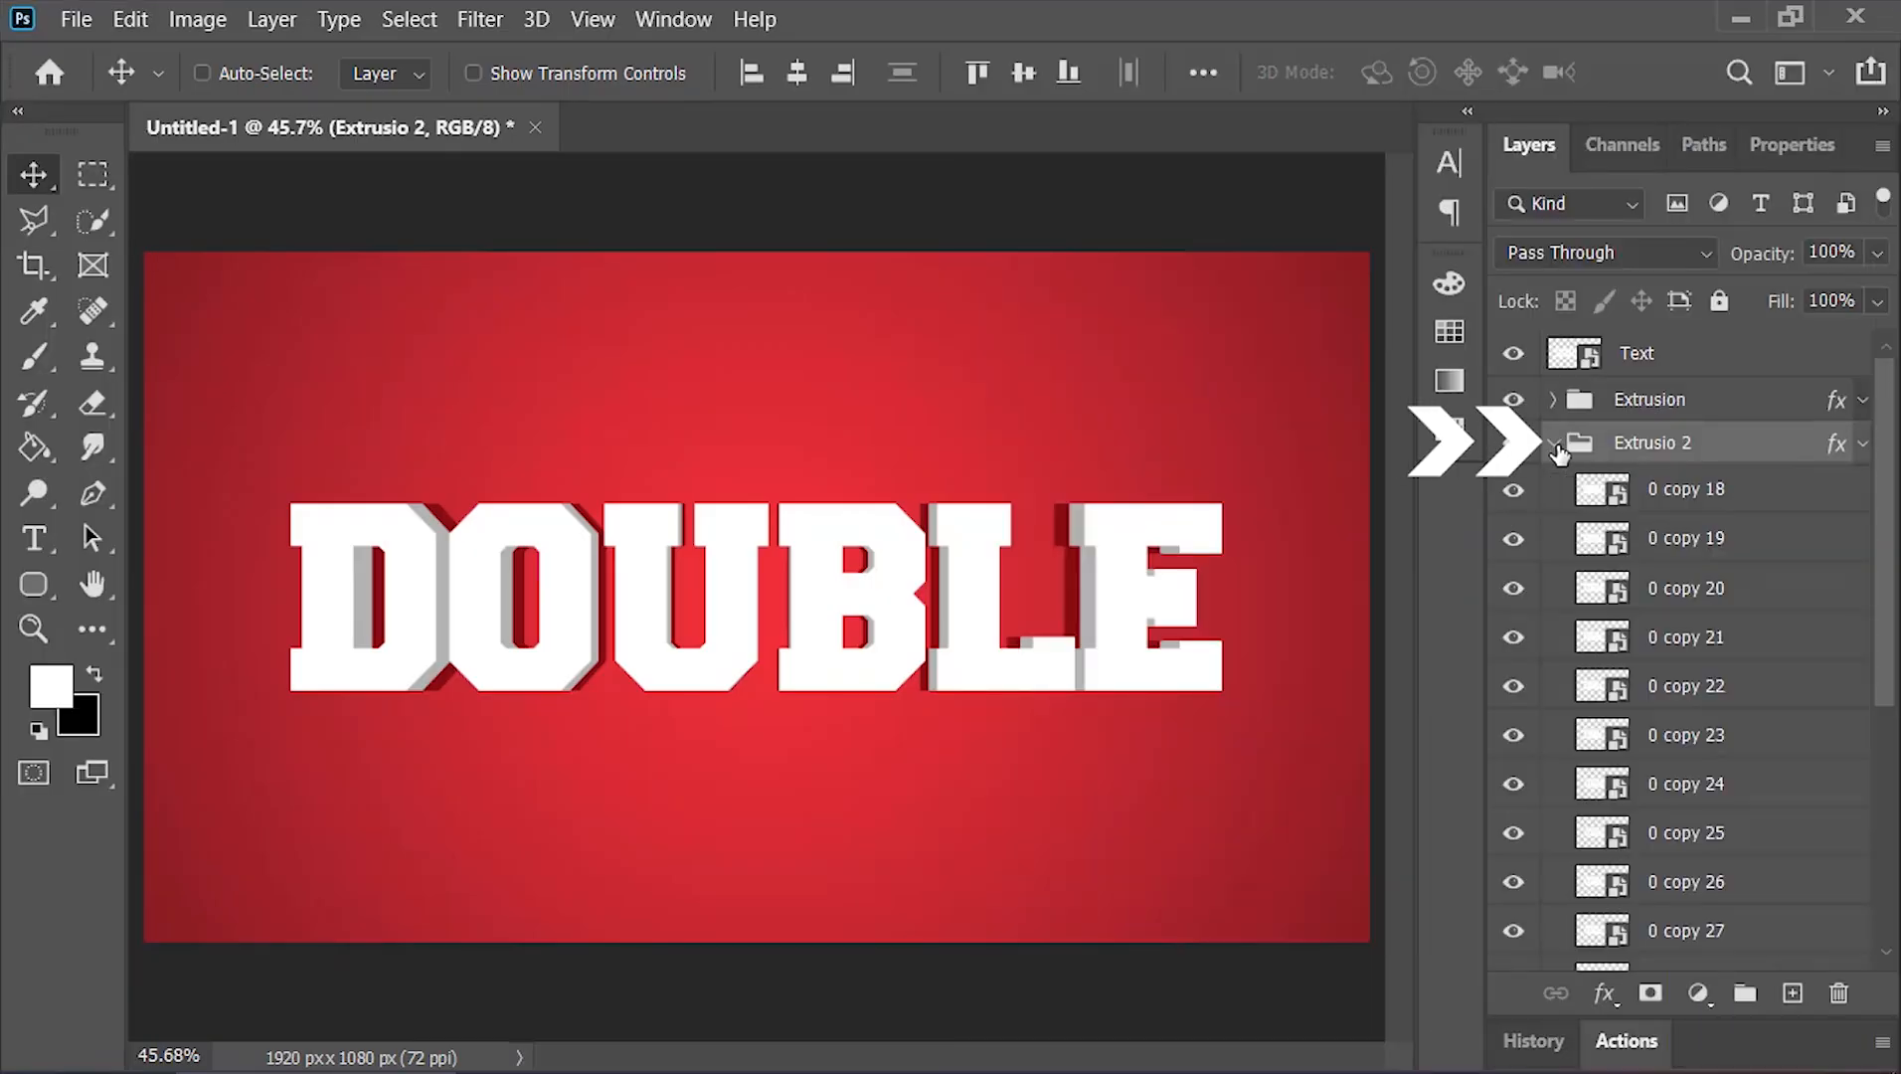
scroll(1892, 453, down, 5)
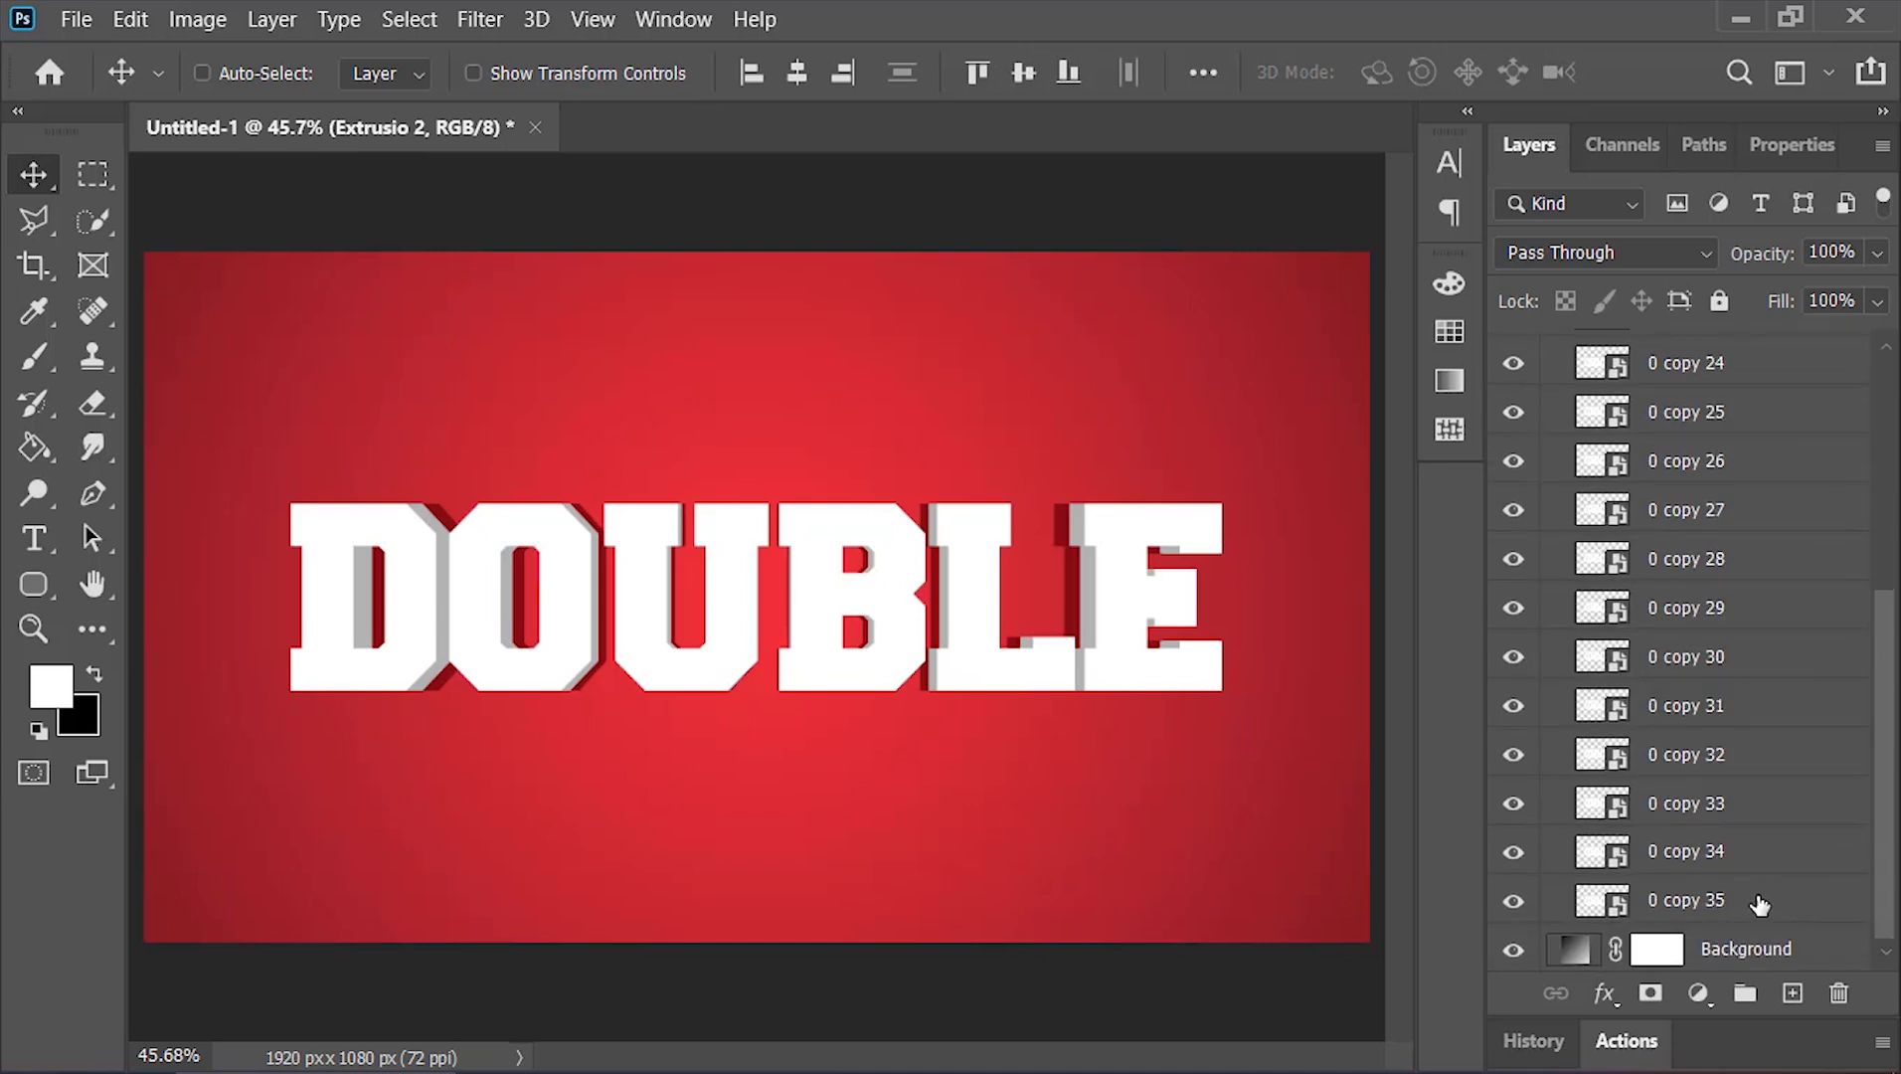
click(1732, 903)
key(alt)
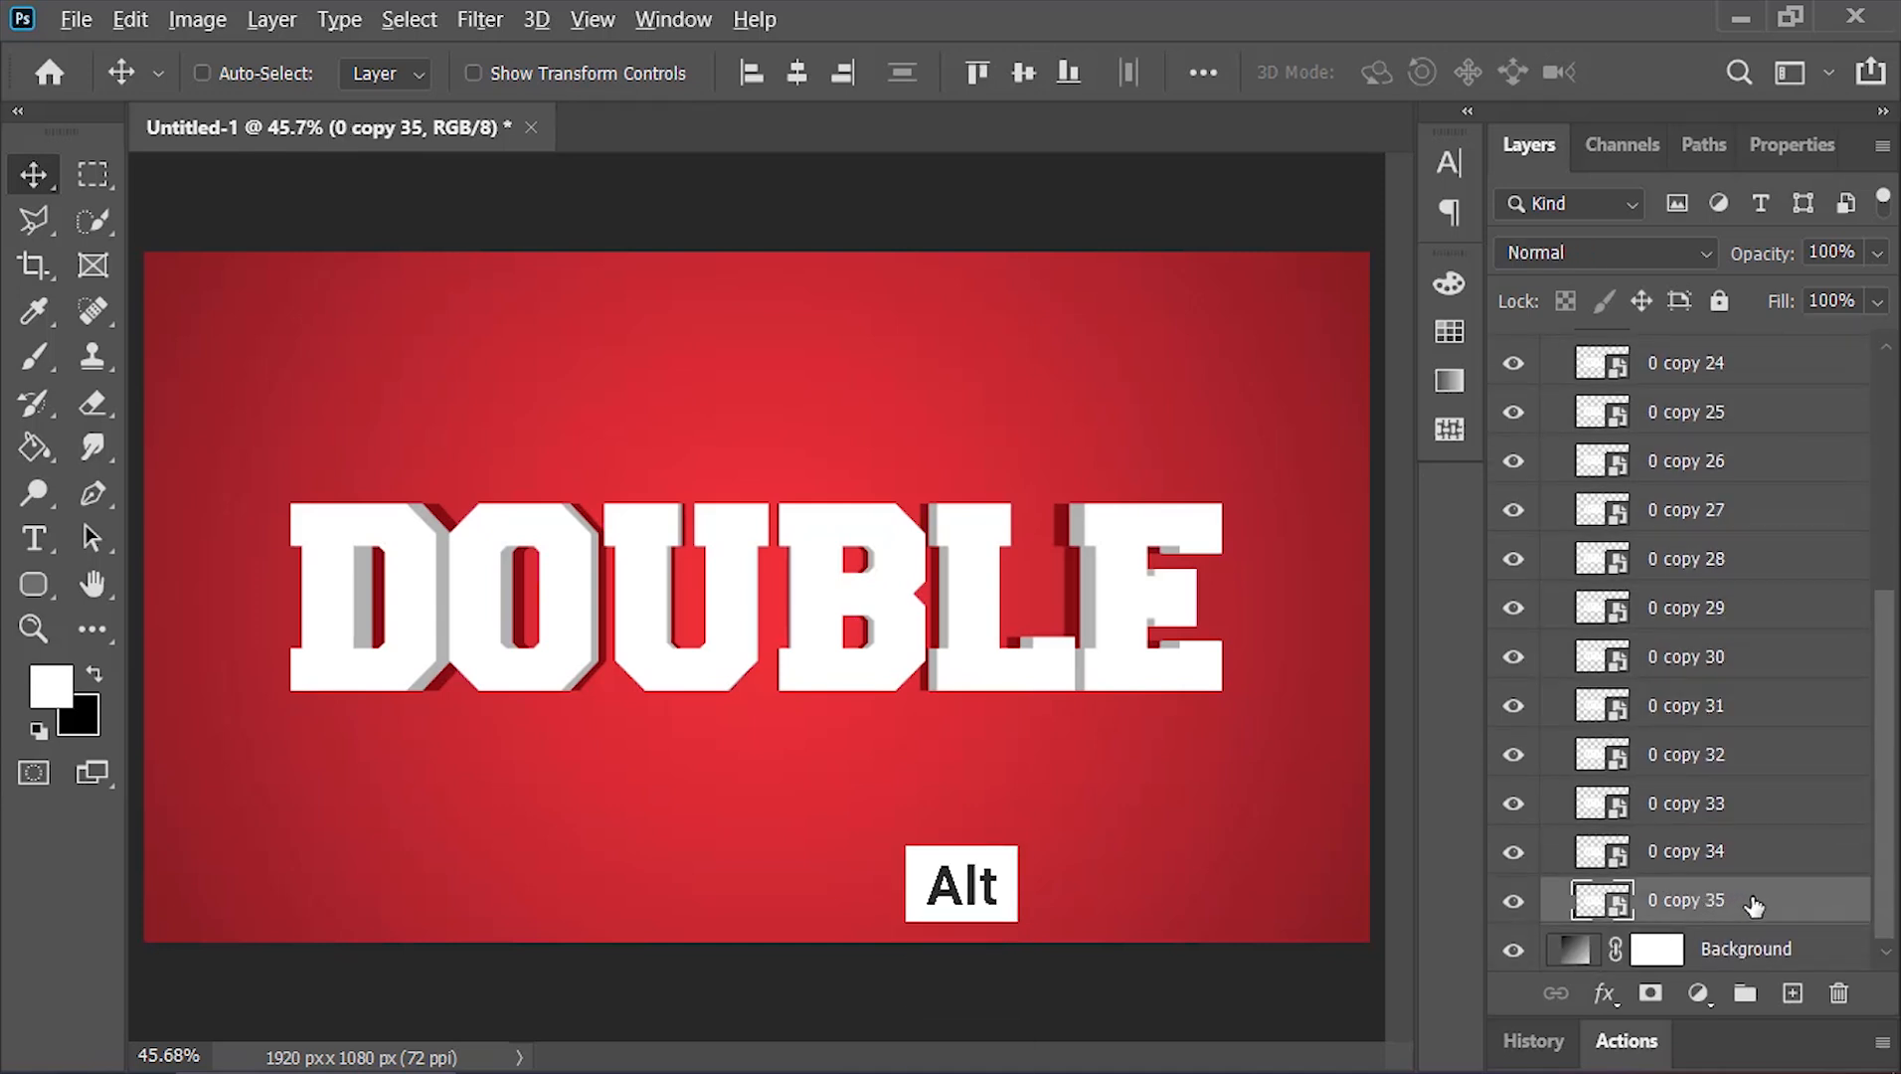
drag(1745, 898, 1867, 951)
drag(1880, 883, 1880, 645)
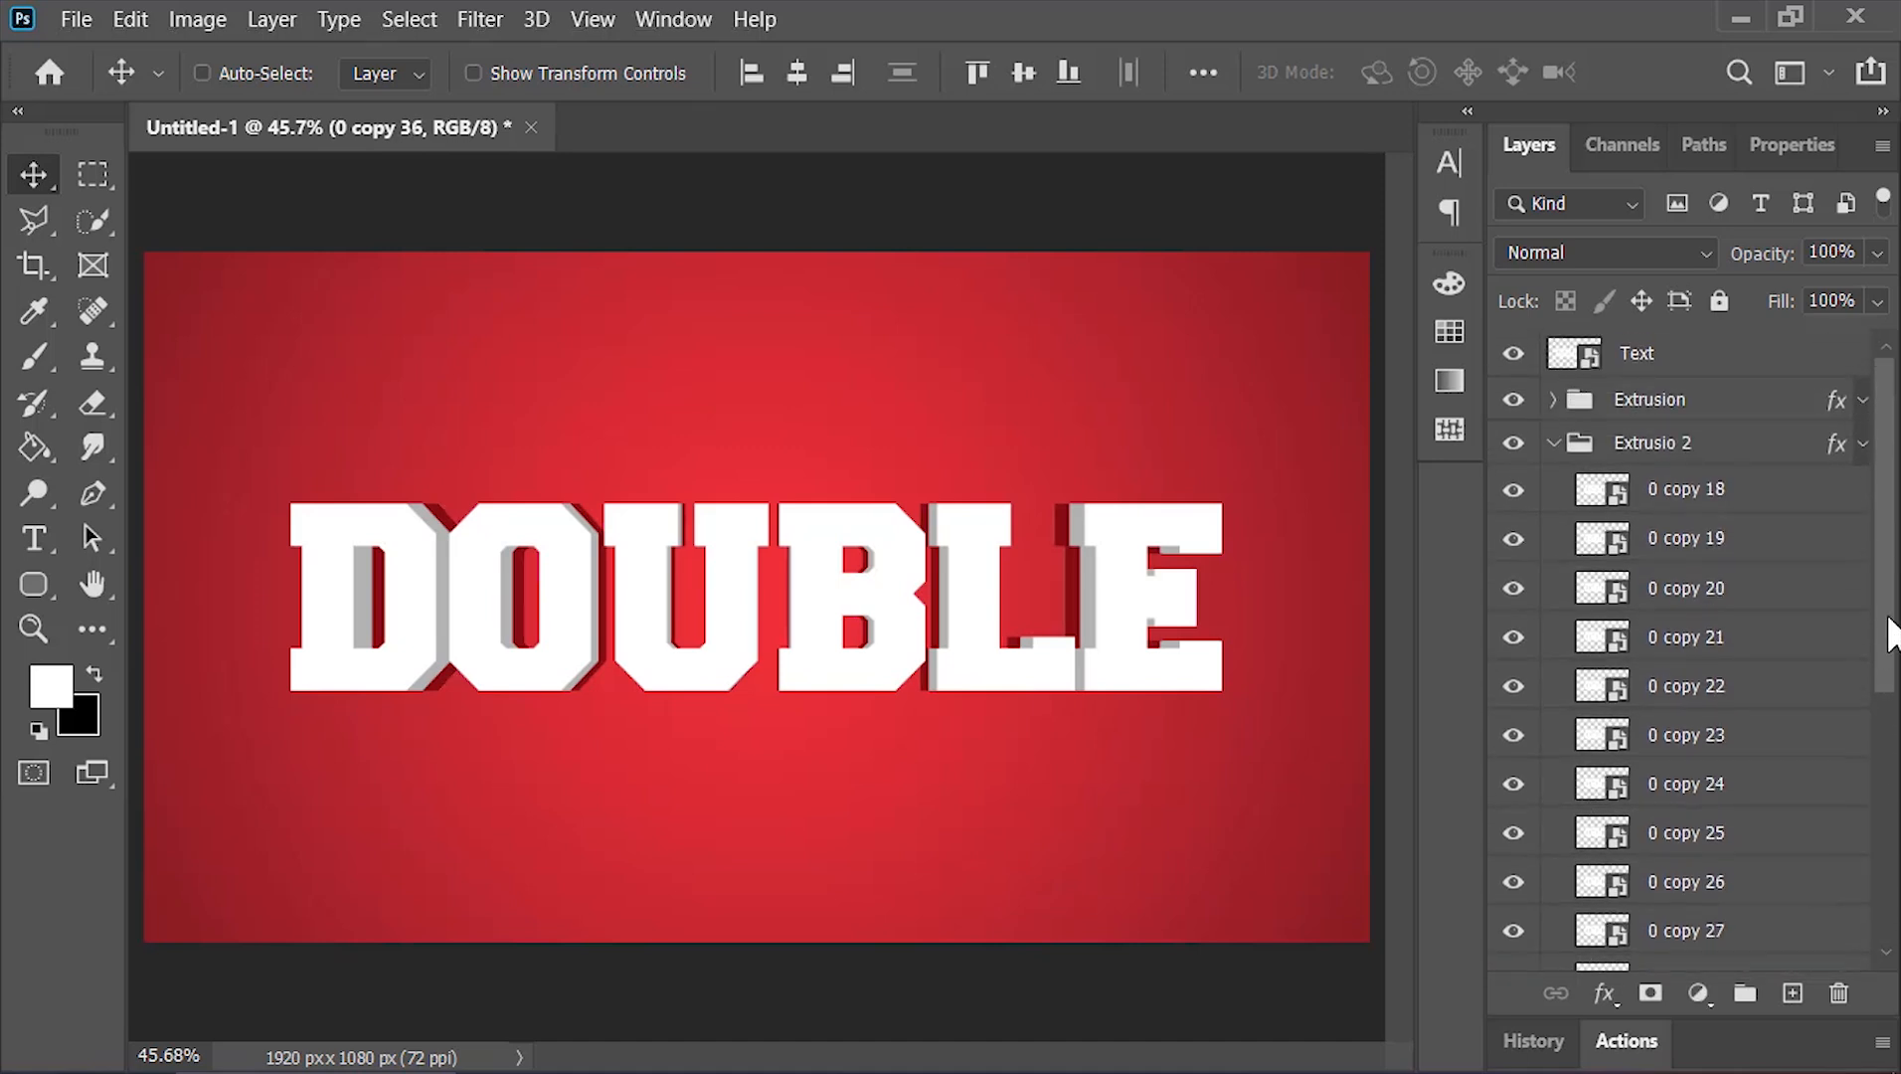
click(1554, 443)
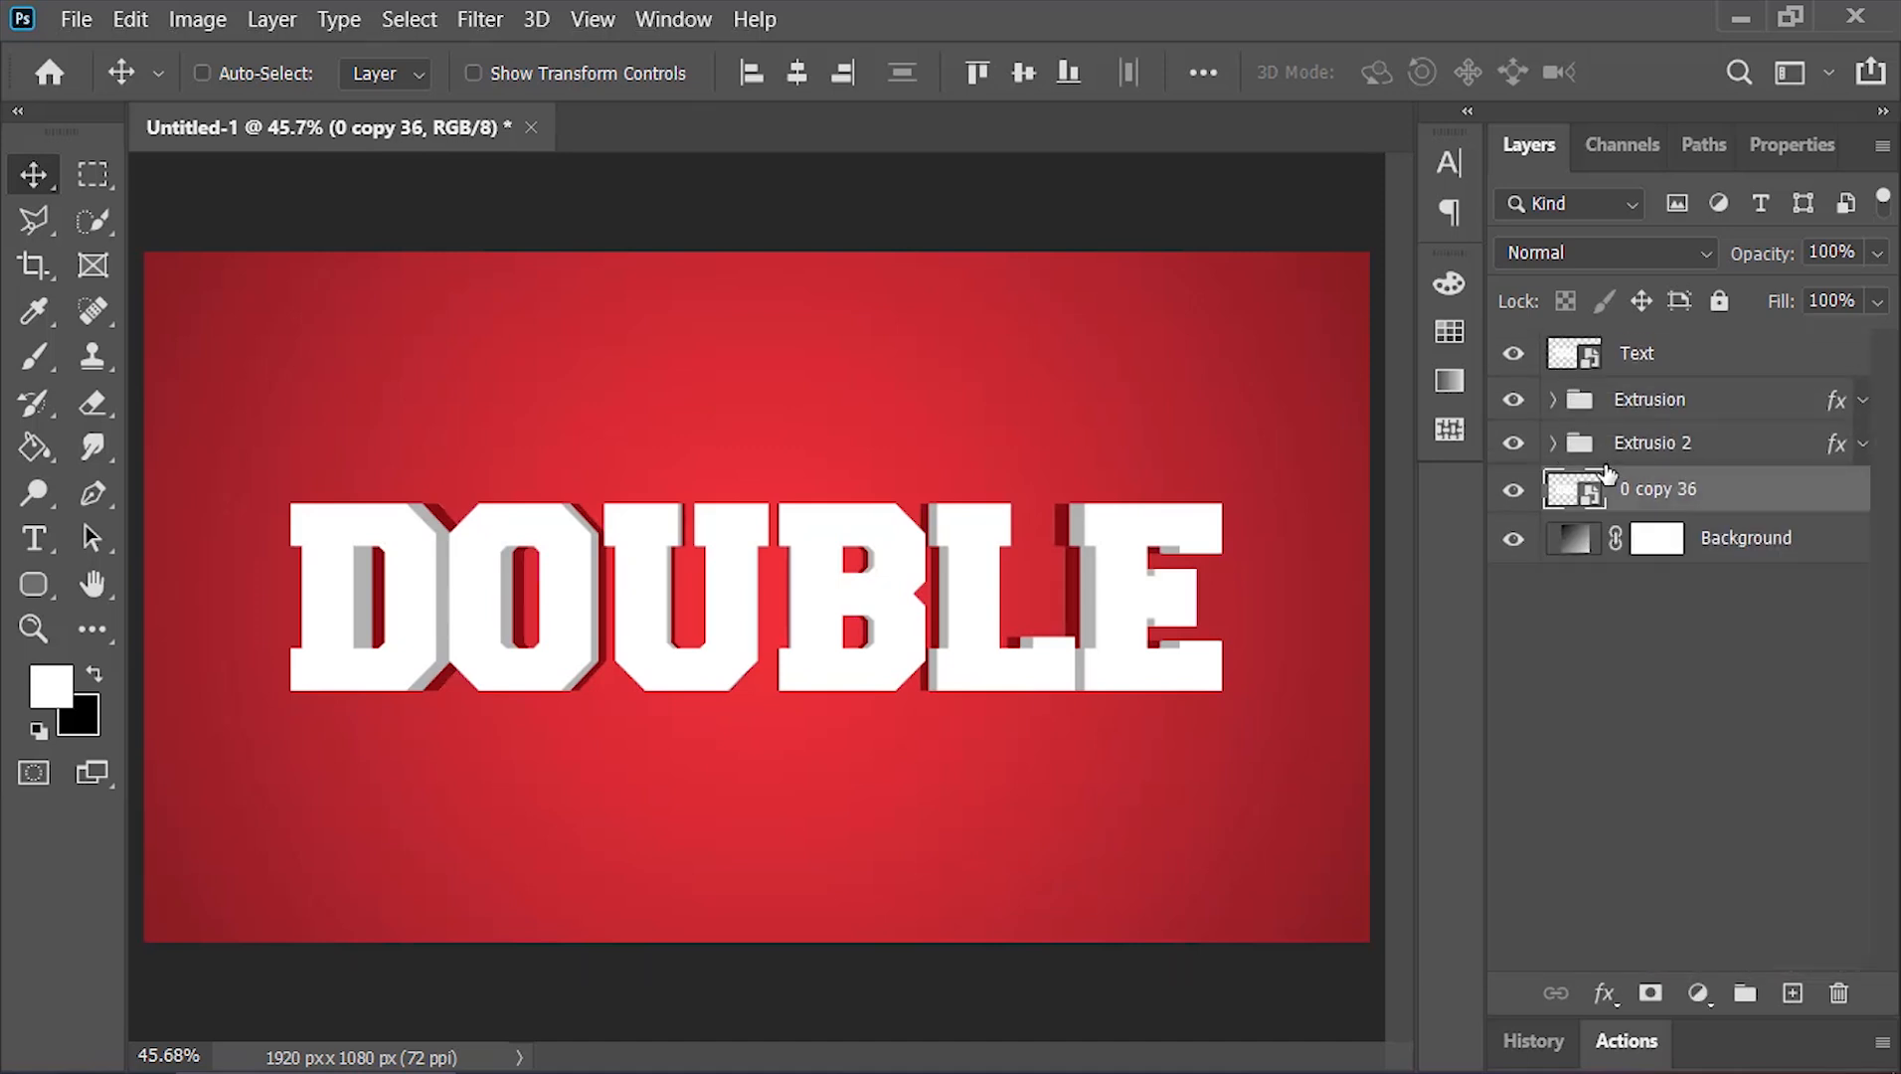
Open the Actions panel and select the Realistic Long Shadow action set
click(674, 20)
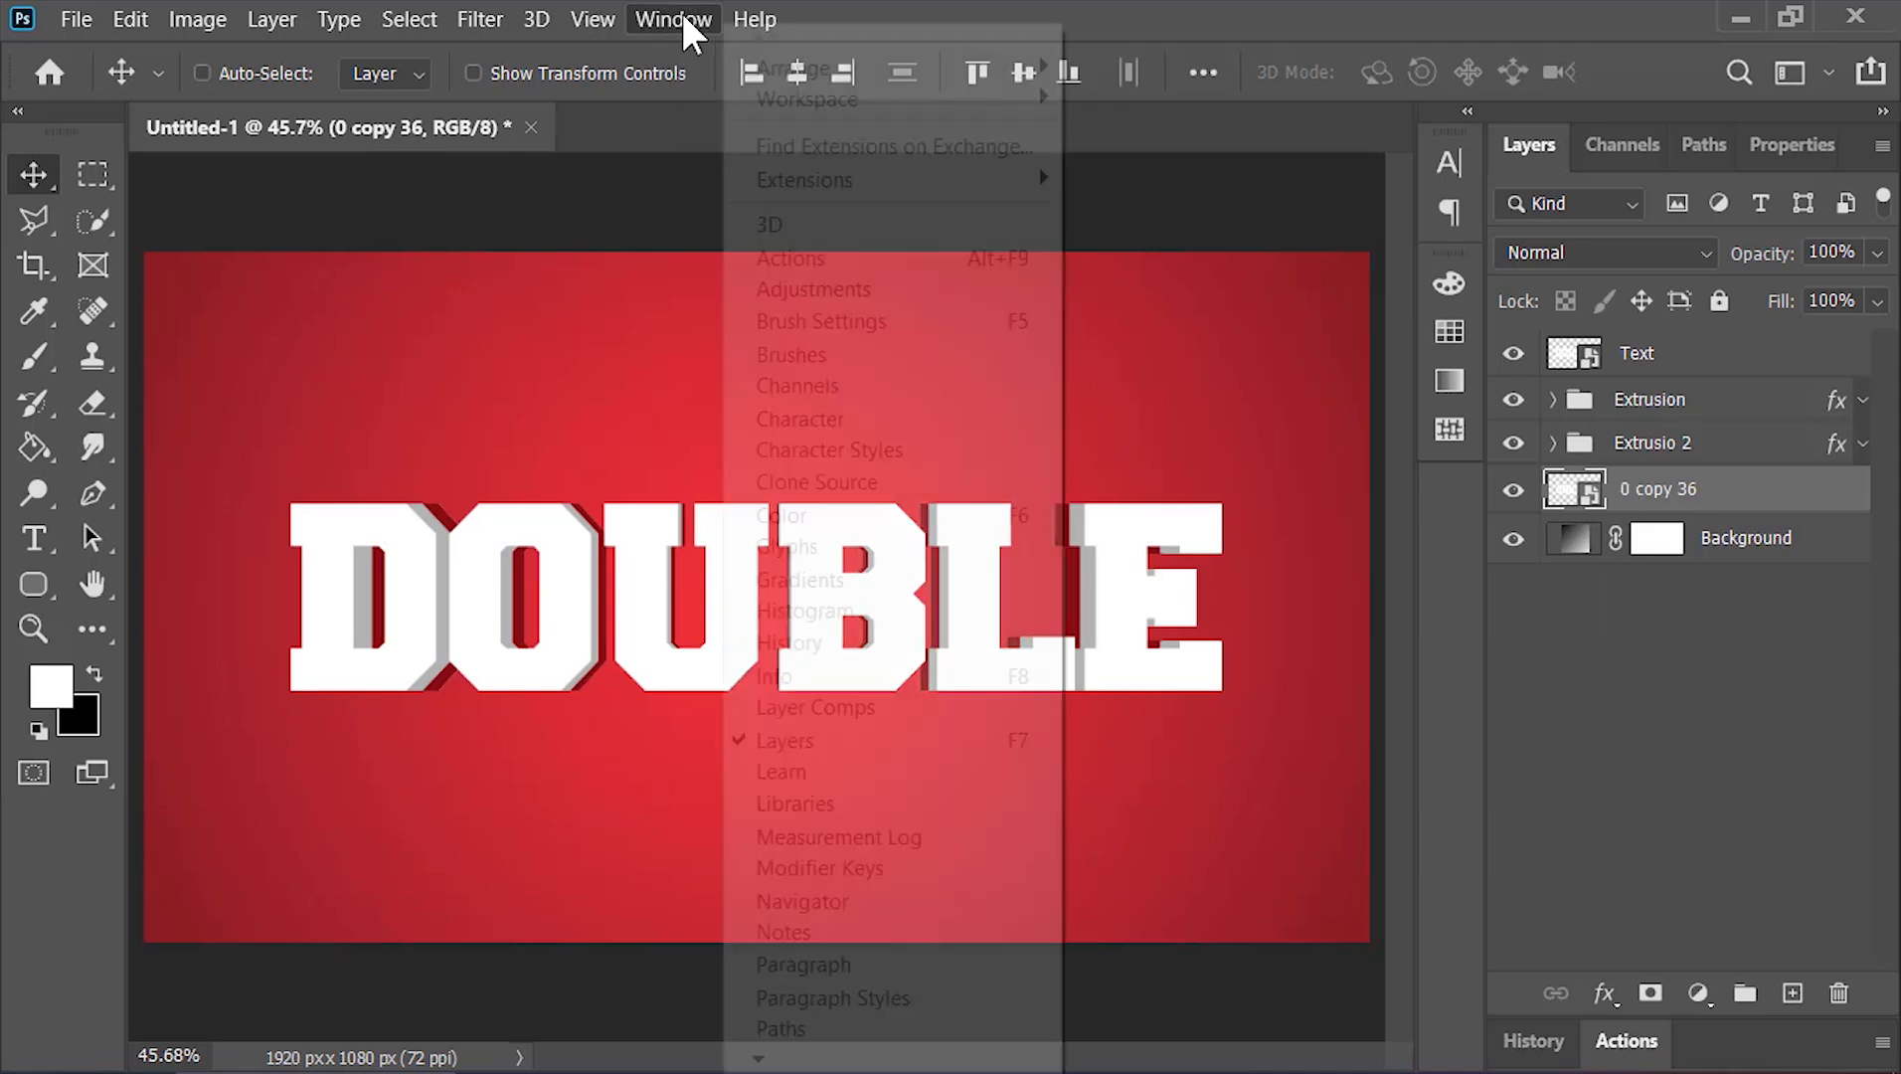
click(841, 260)
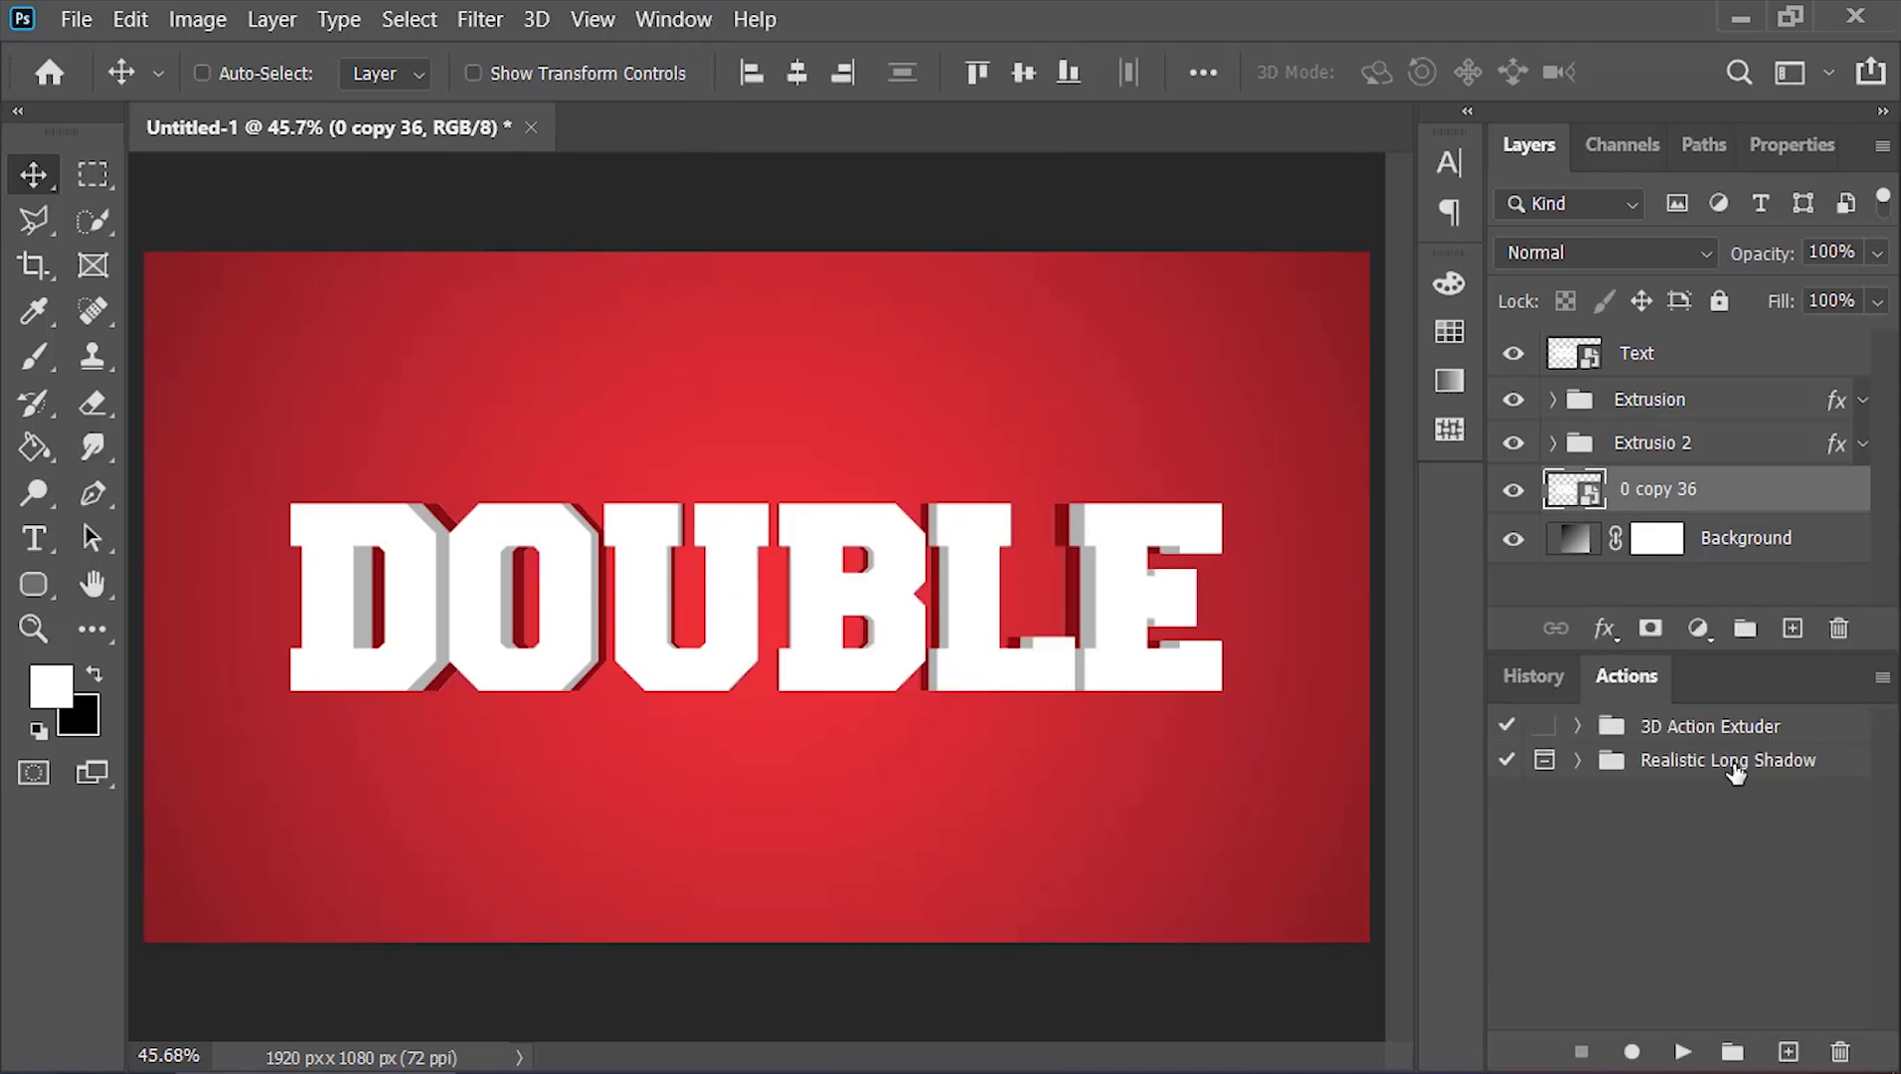
click(1735, 764)
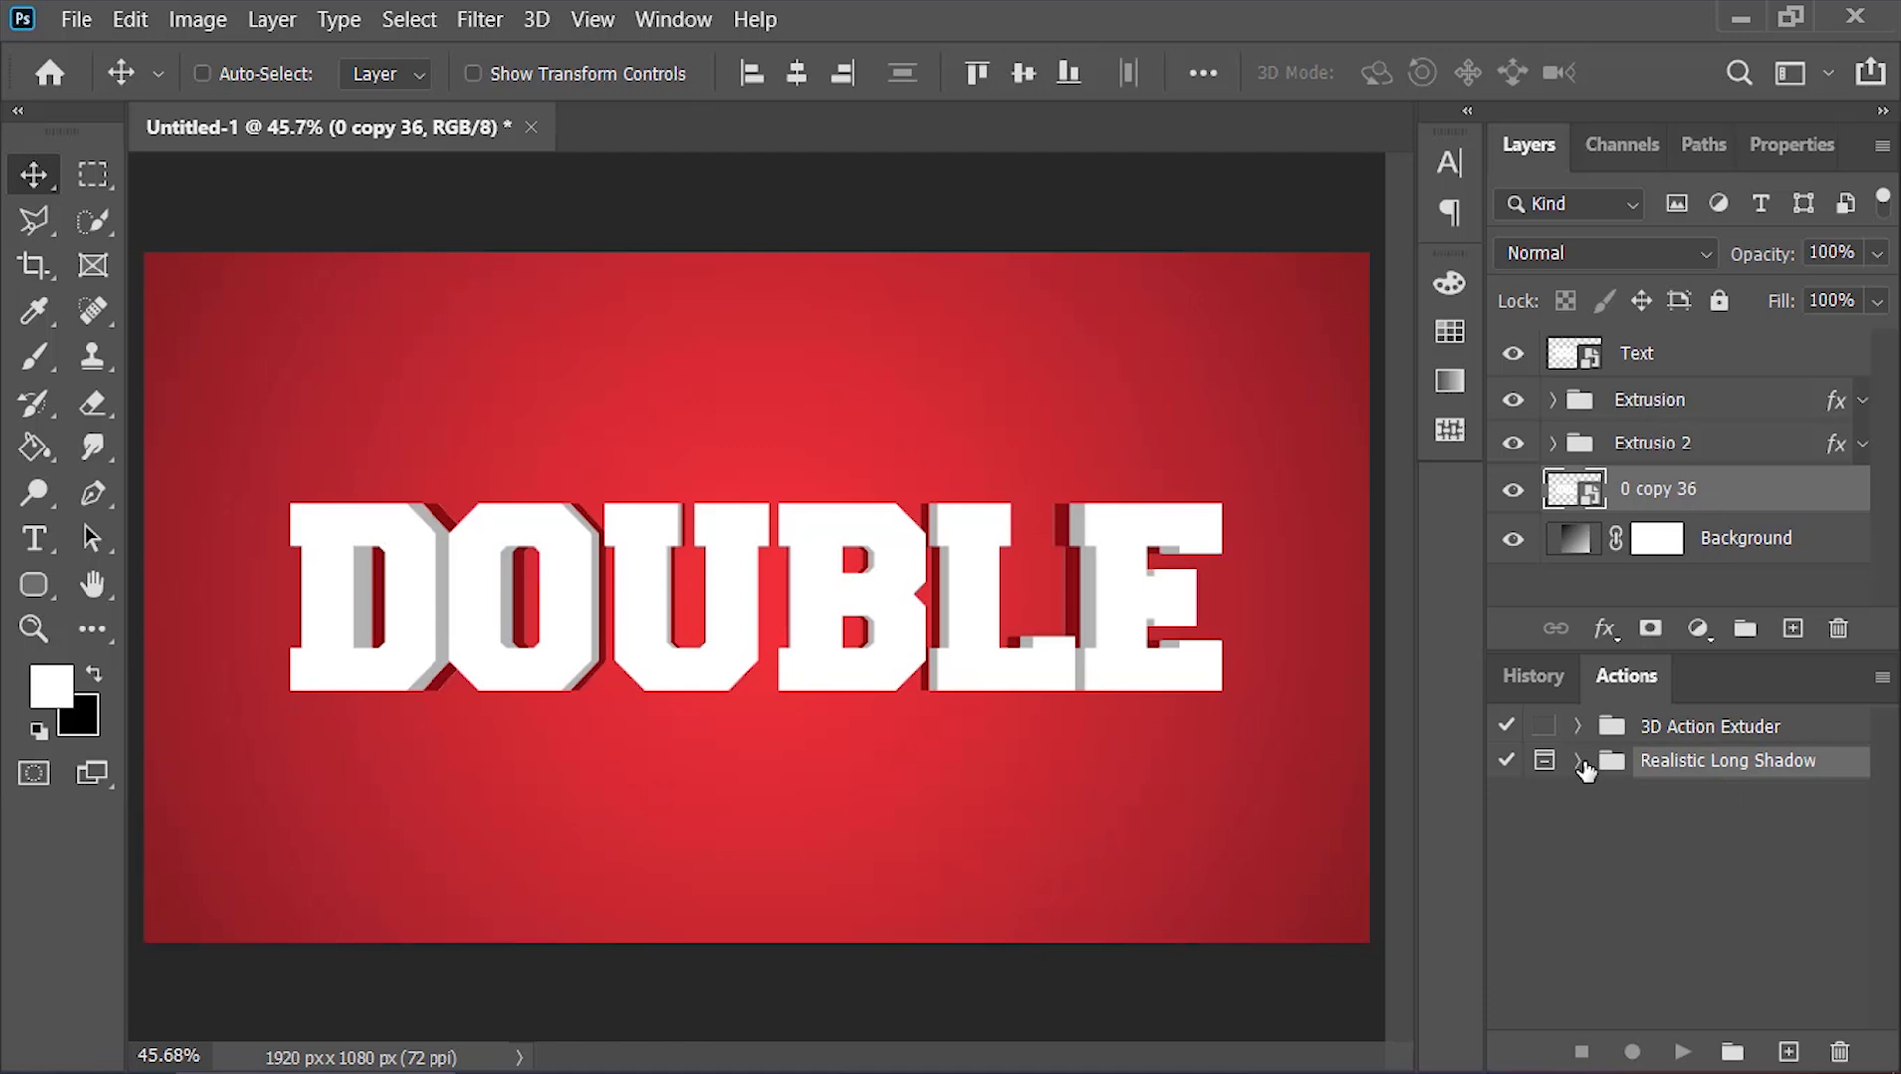
Run the Realistic Long Shadow action on the 0 copy 36 layer
click(1579, 762)
click(1708, 808)
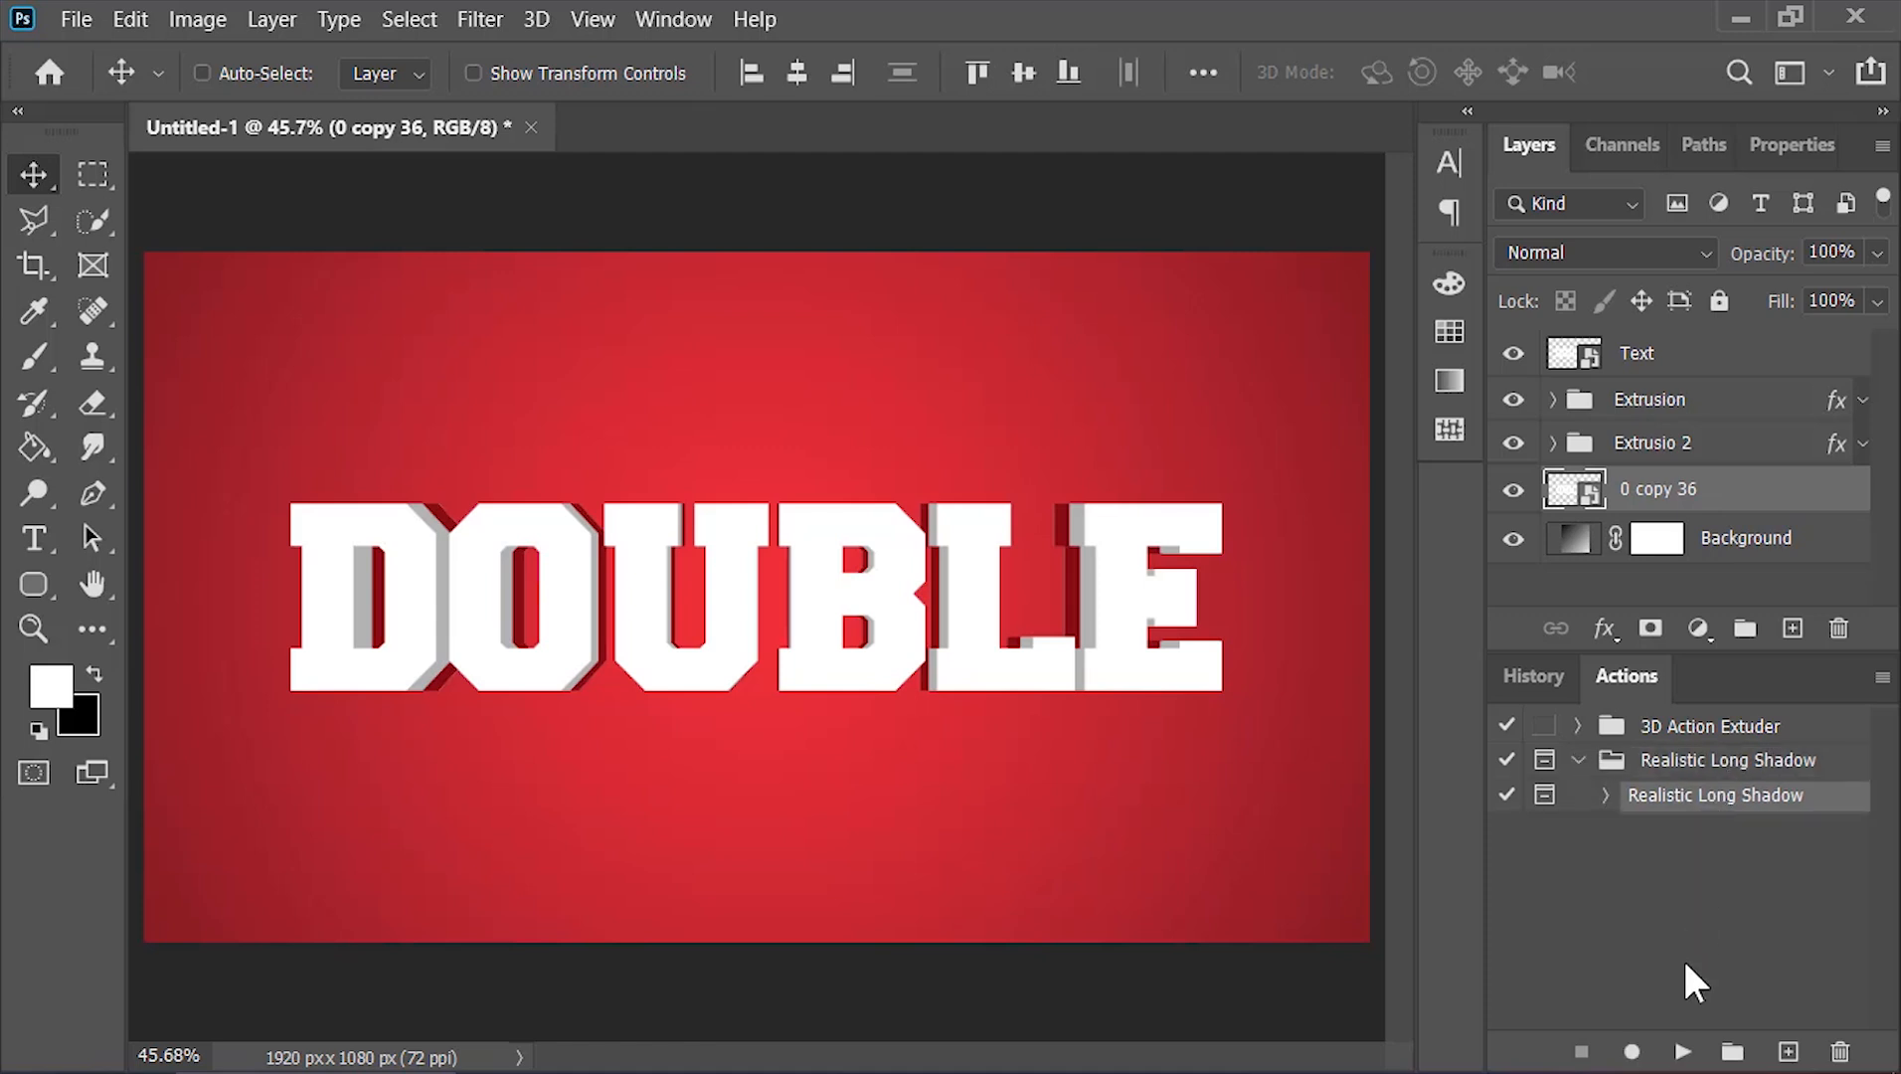
click(1683, 1051)
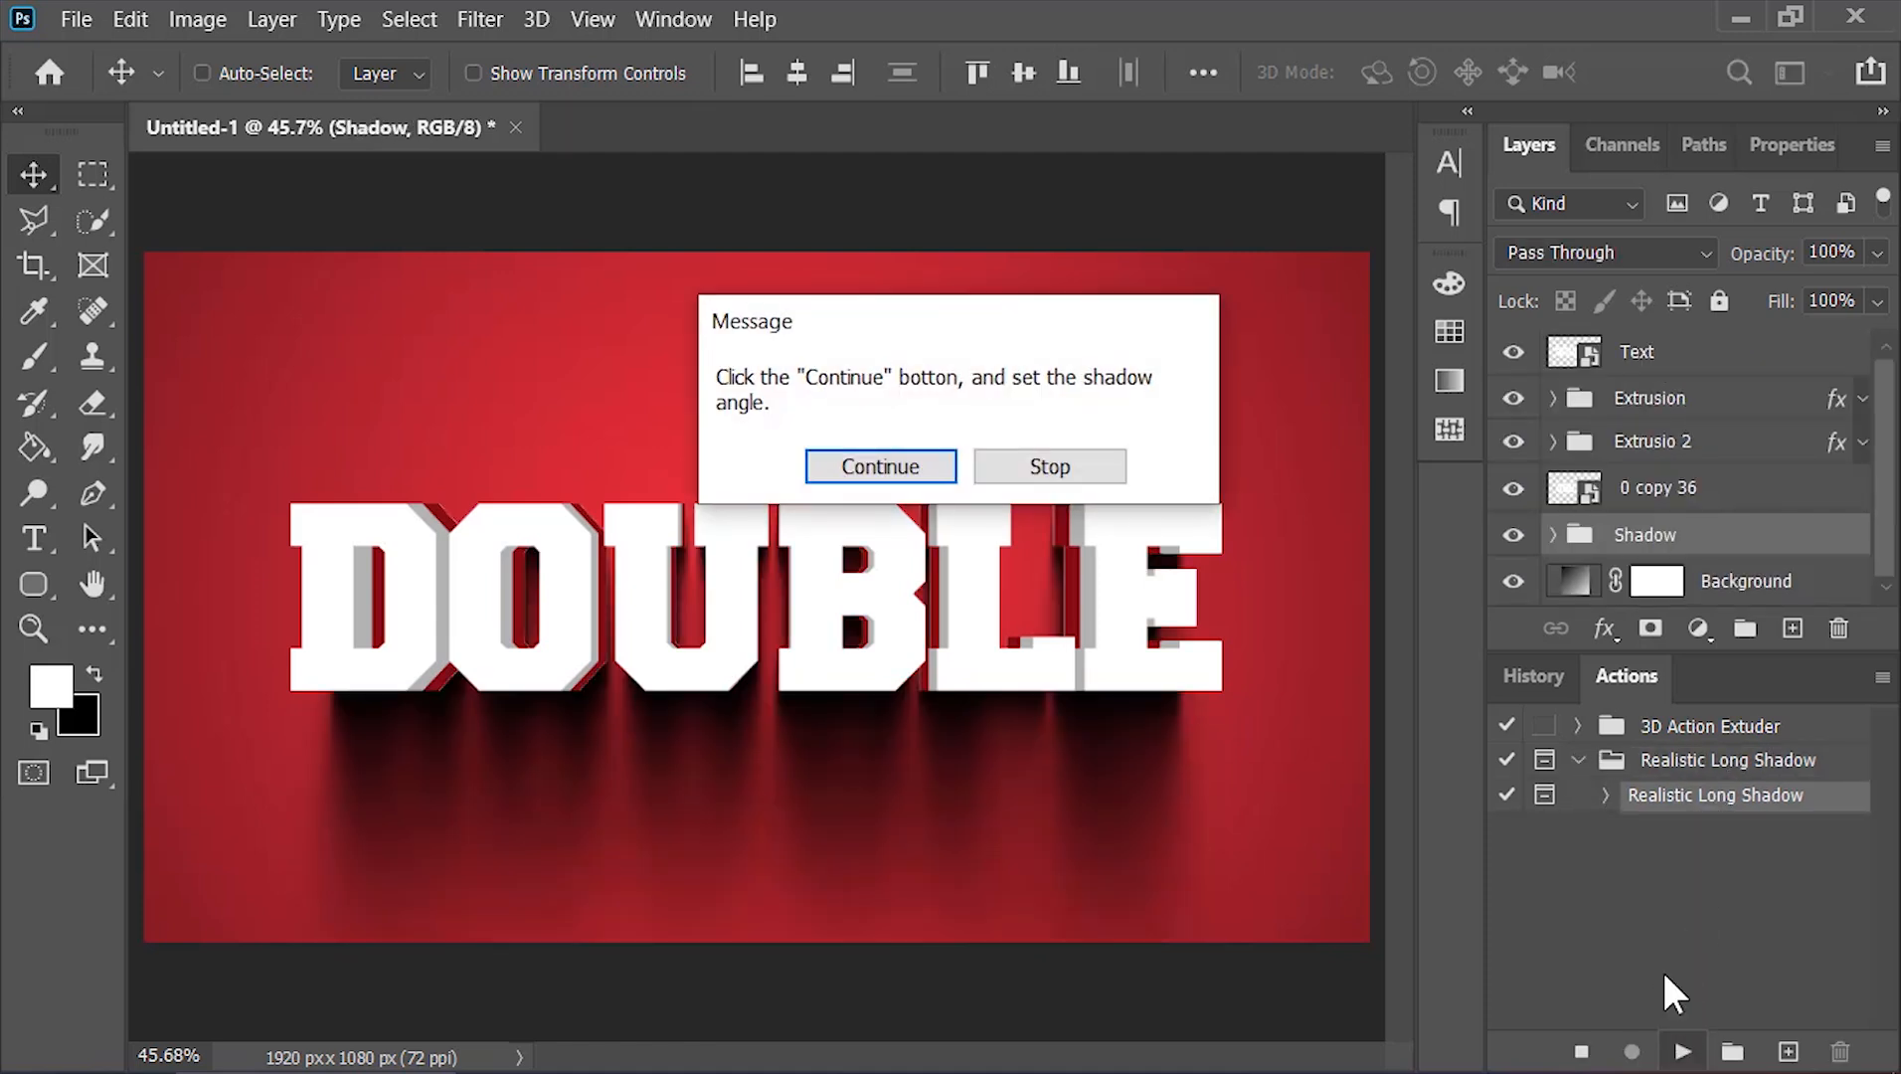
Continue the action and set the shadow's global light angle to about 41°, then confirm
click(885, 468)
drag(1511, 127, 1549, 136)
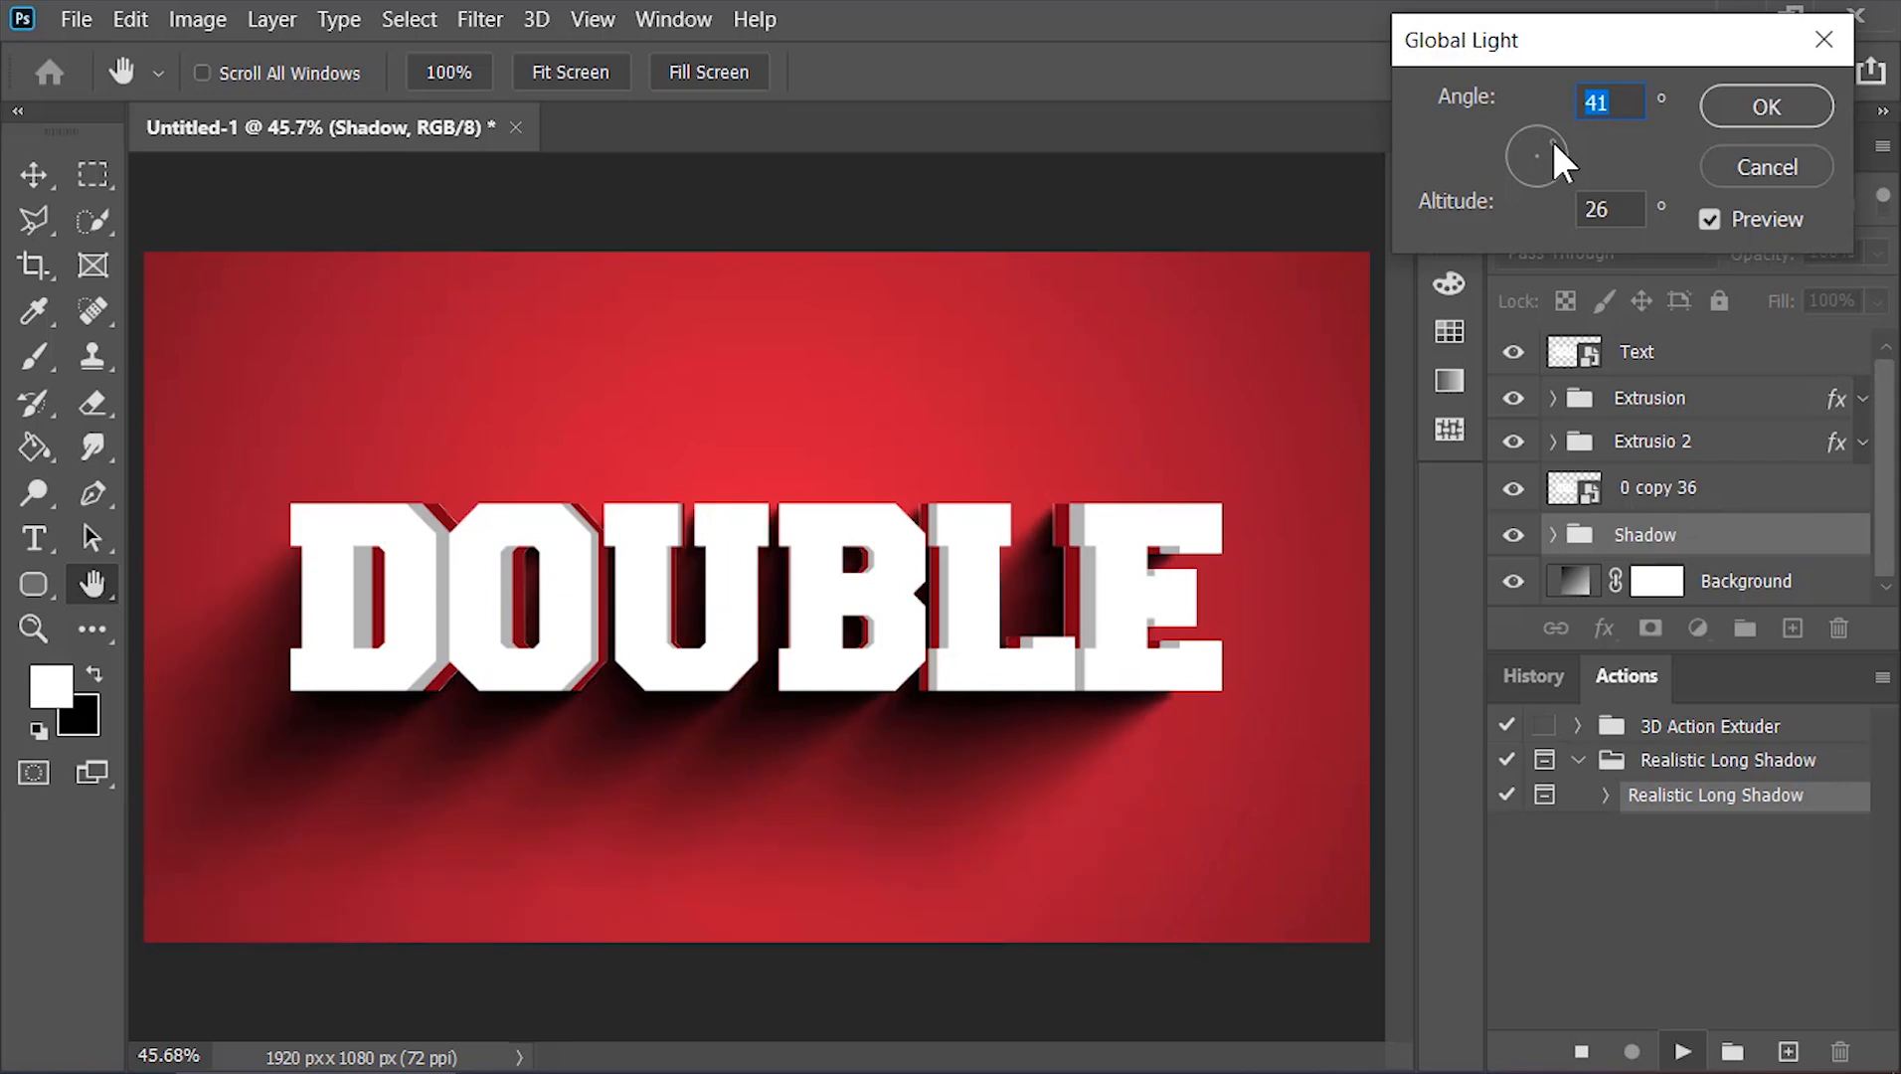
click(1759, 118)
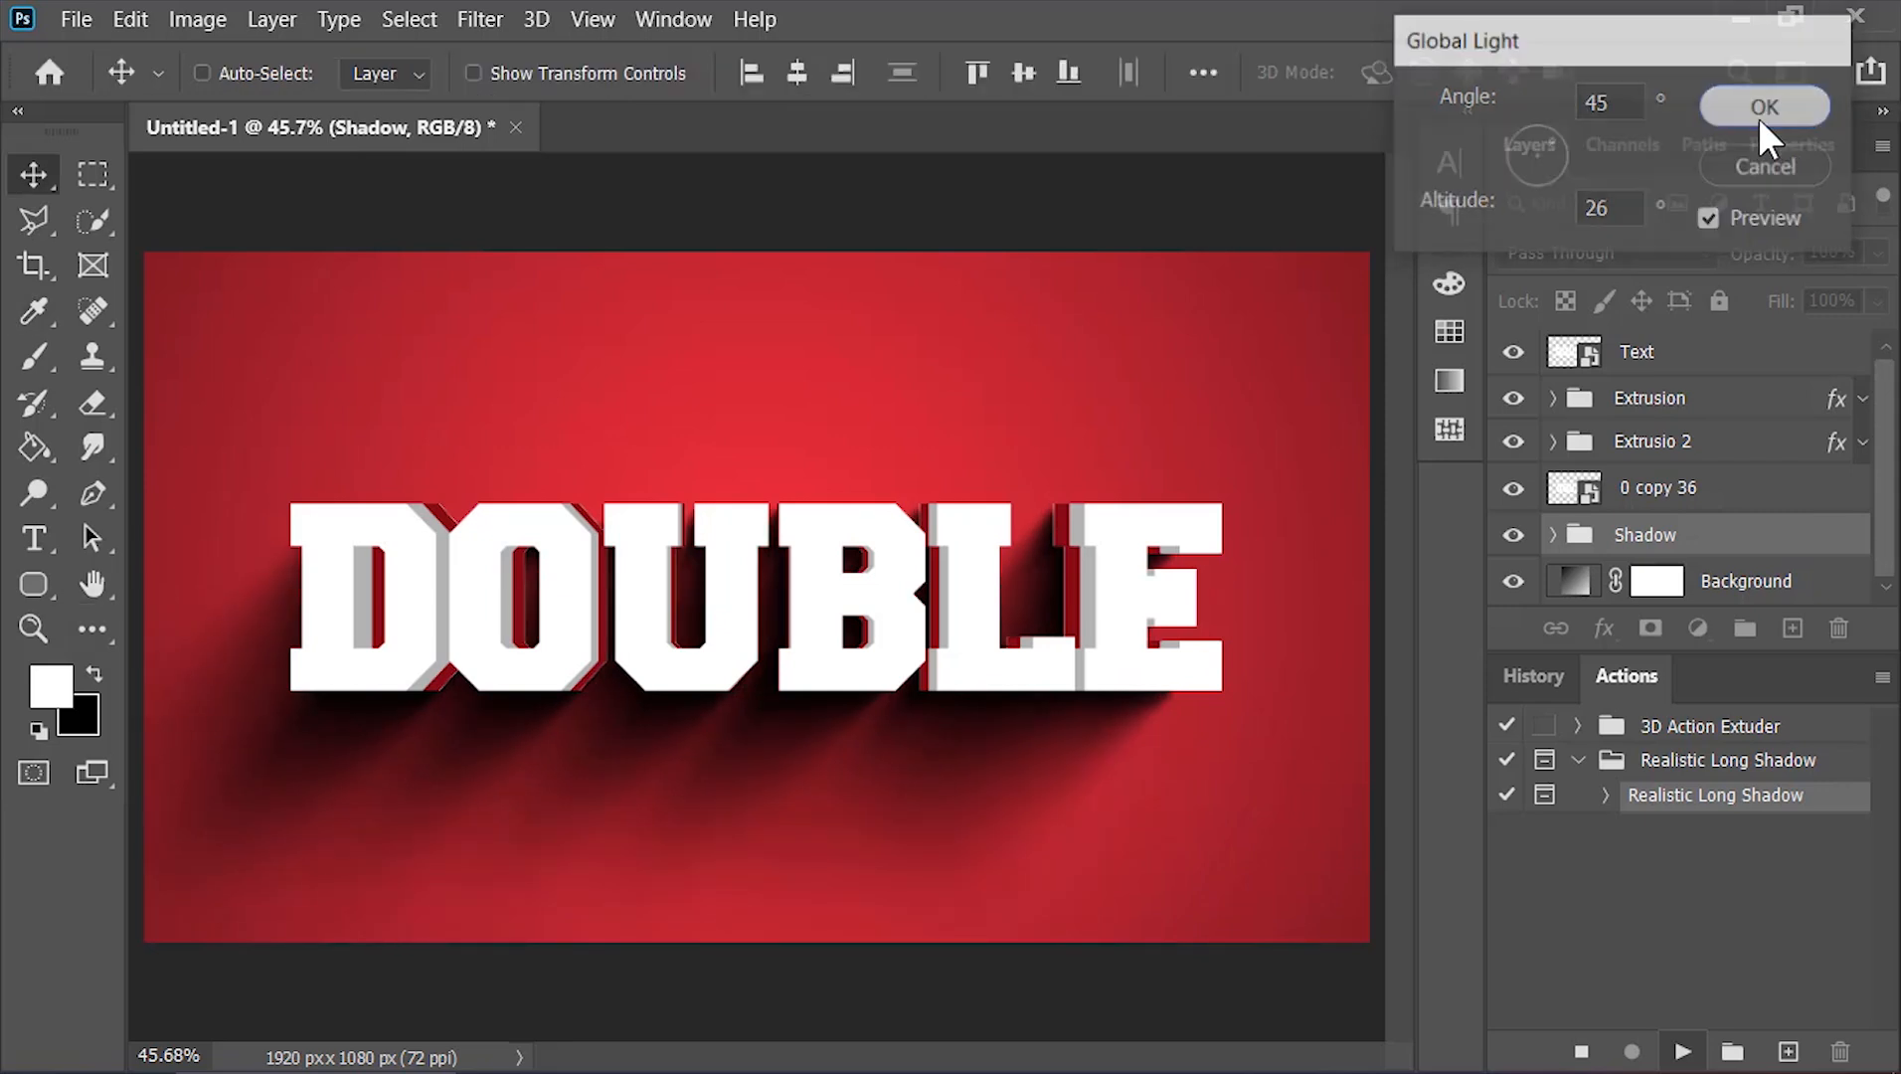
Delete the 0 copy 36 layer
click(1657, 673)
click(1670, 490)
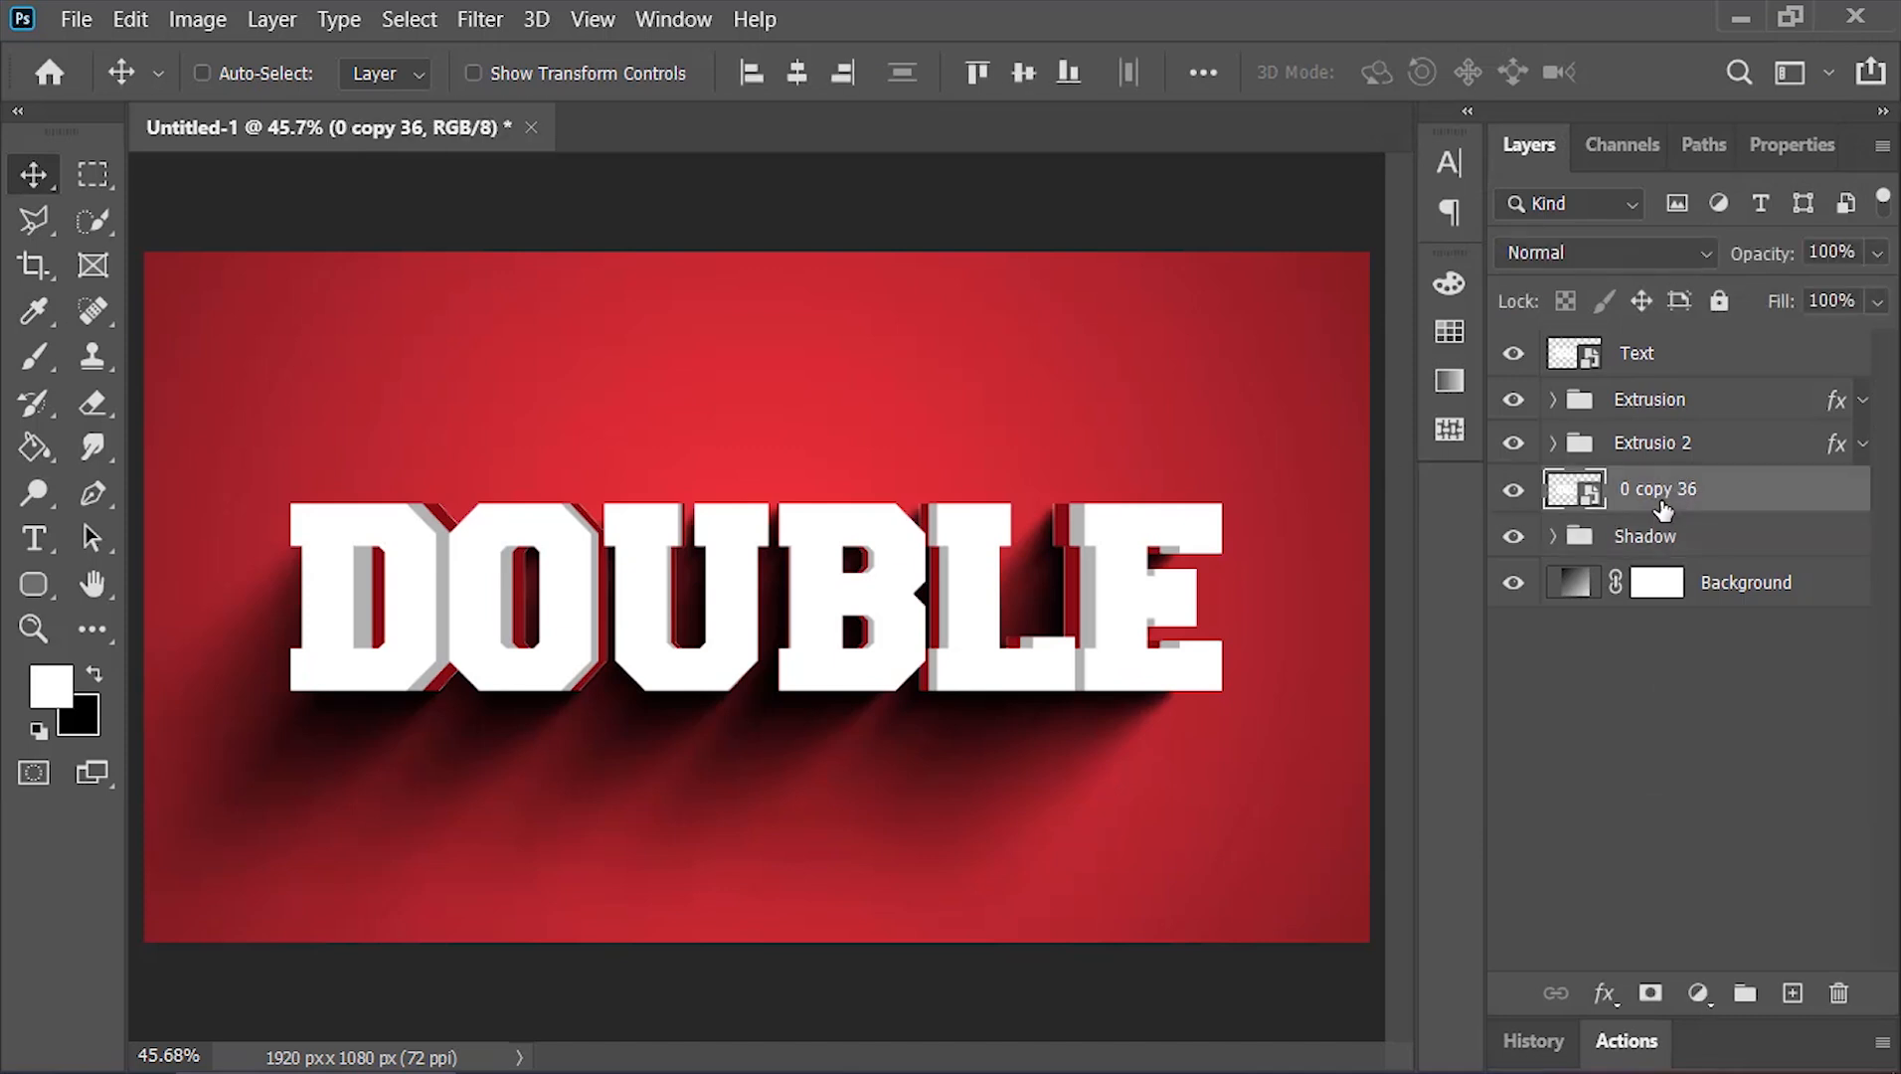
drag(1662, 494, 1838, 993)
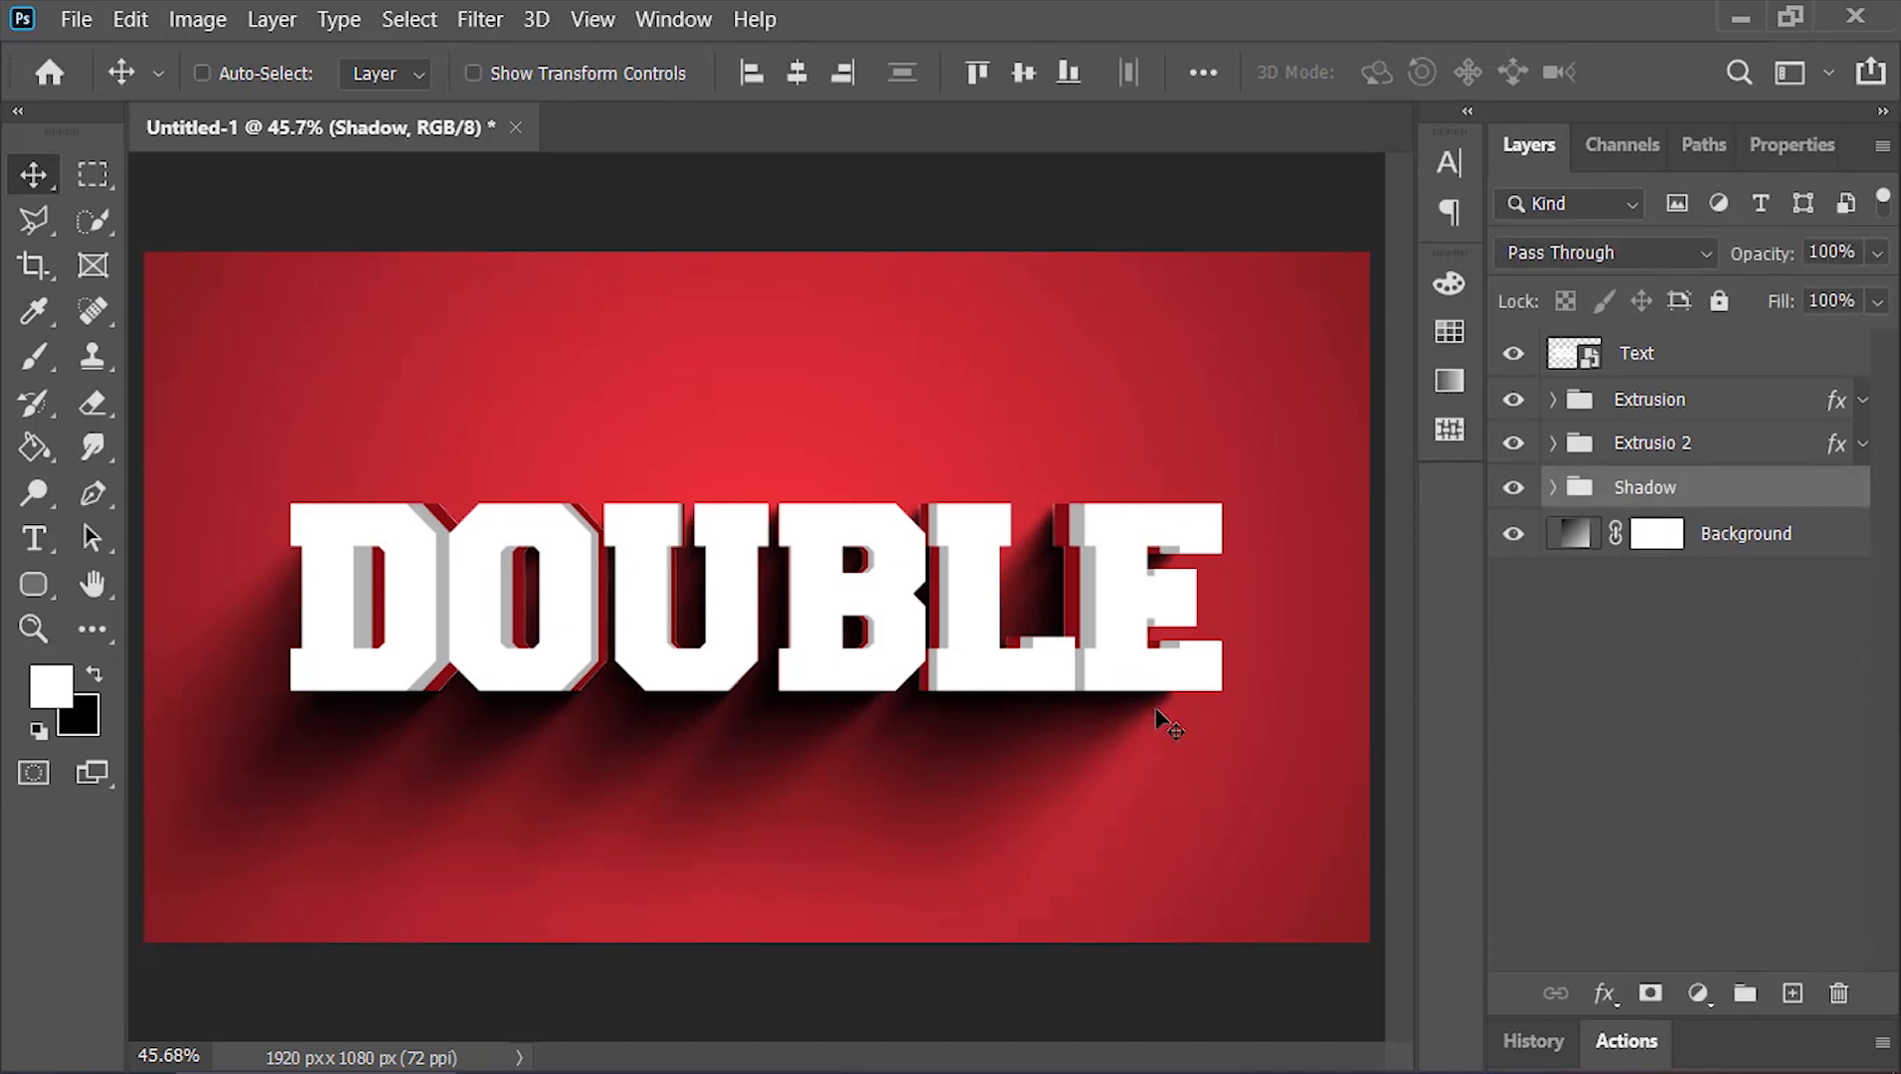
Set the Shadow group's opacity to 60%
click(1877, 252)
drag(1858, 295, 1811, 288)
text(60)
key(Return)
Select shadow layers 1, 2 and 3 inside the Shadow group and set their fill to 7%
scroll(1095, 612, up, 5)
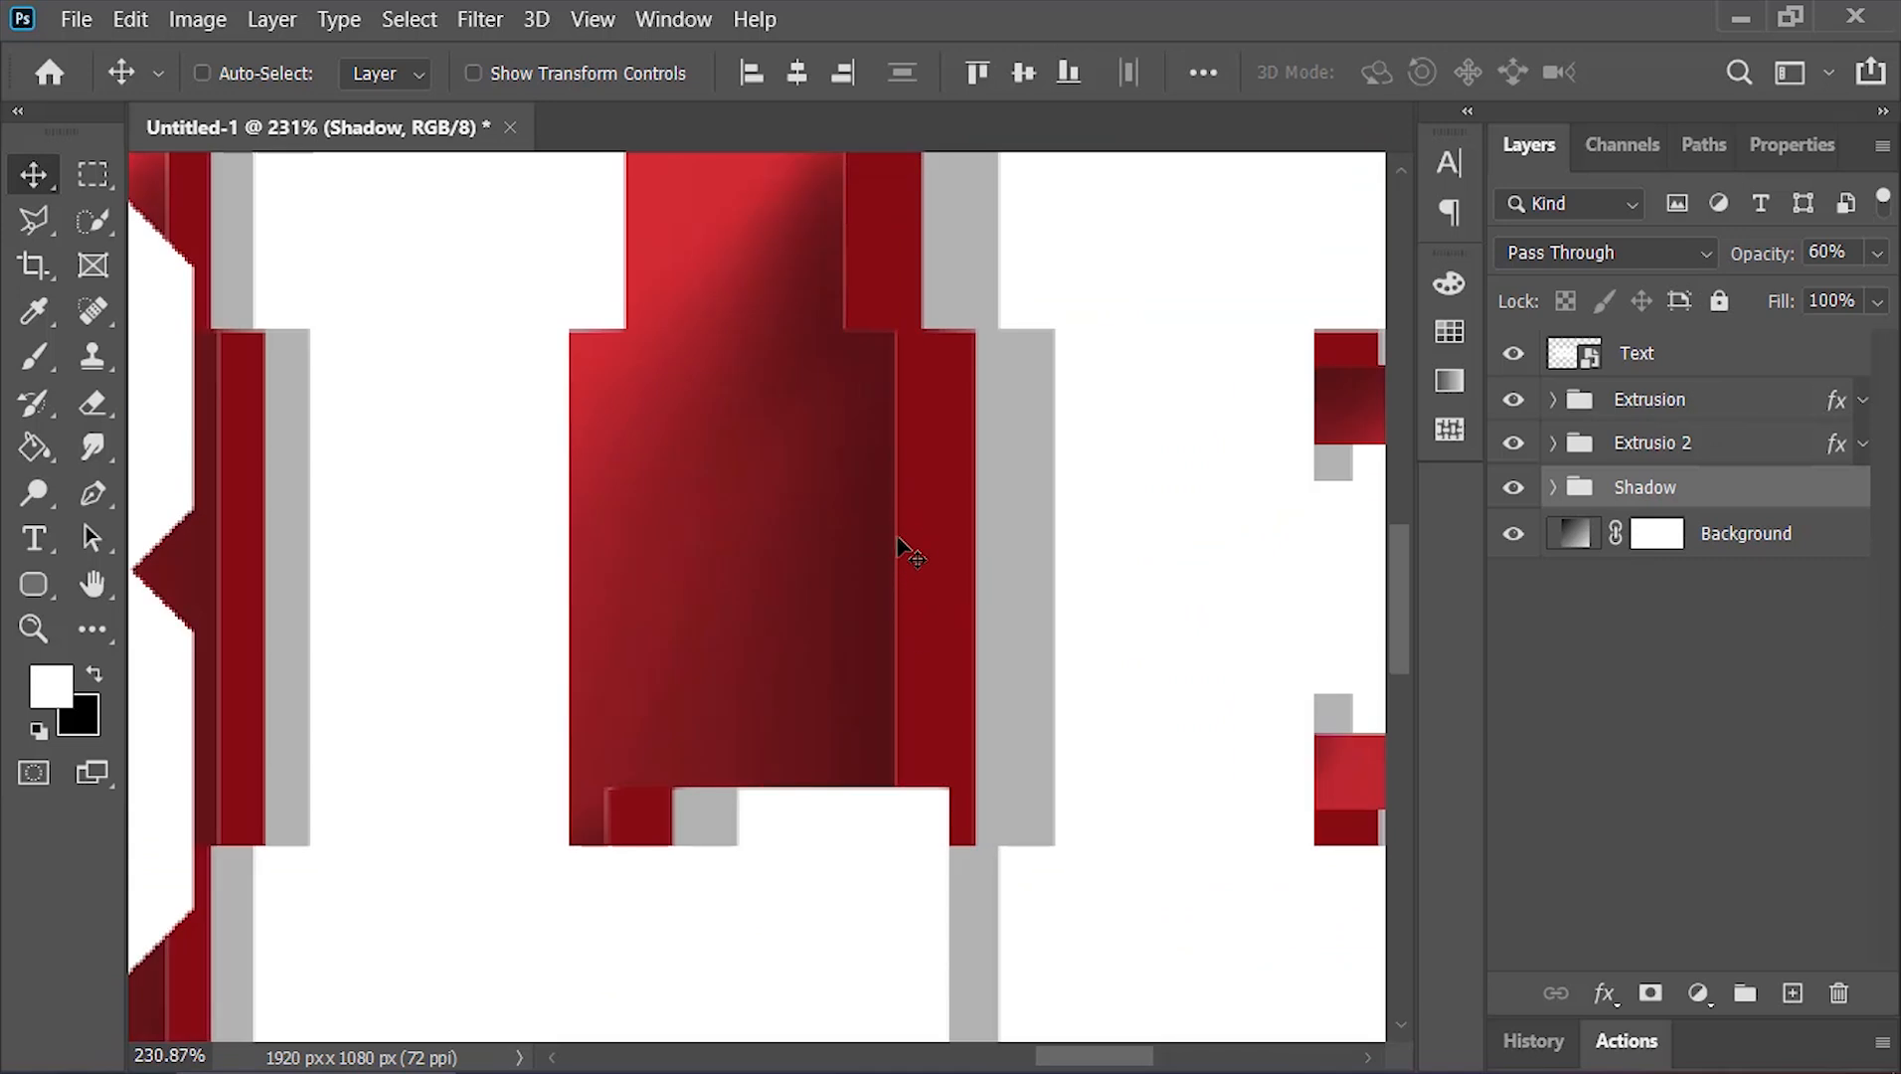
scroll(903, 565, down, 5)
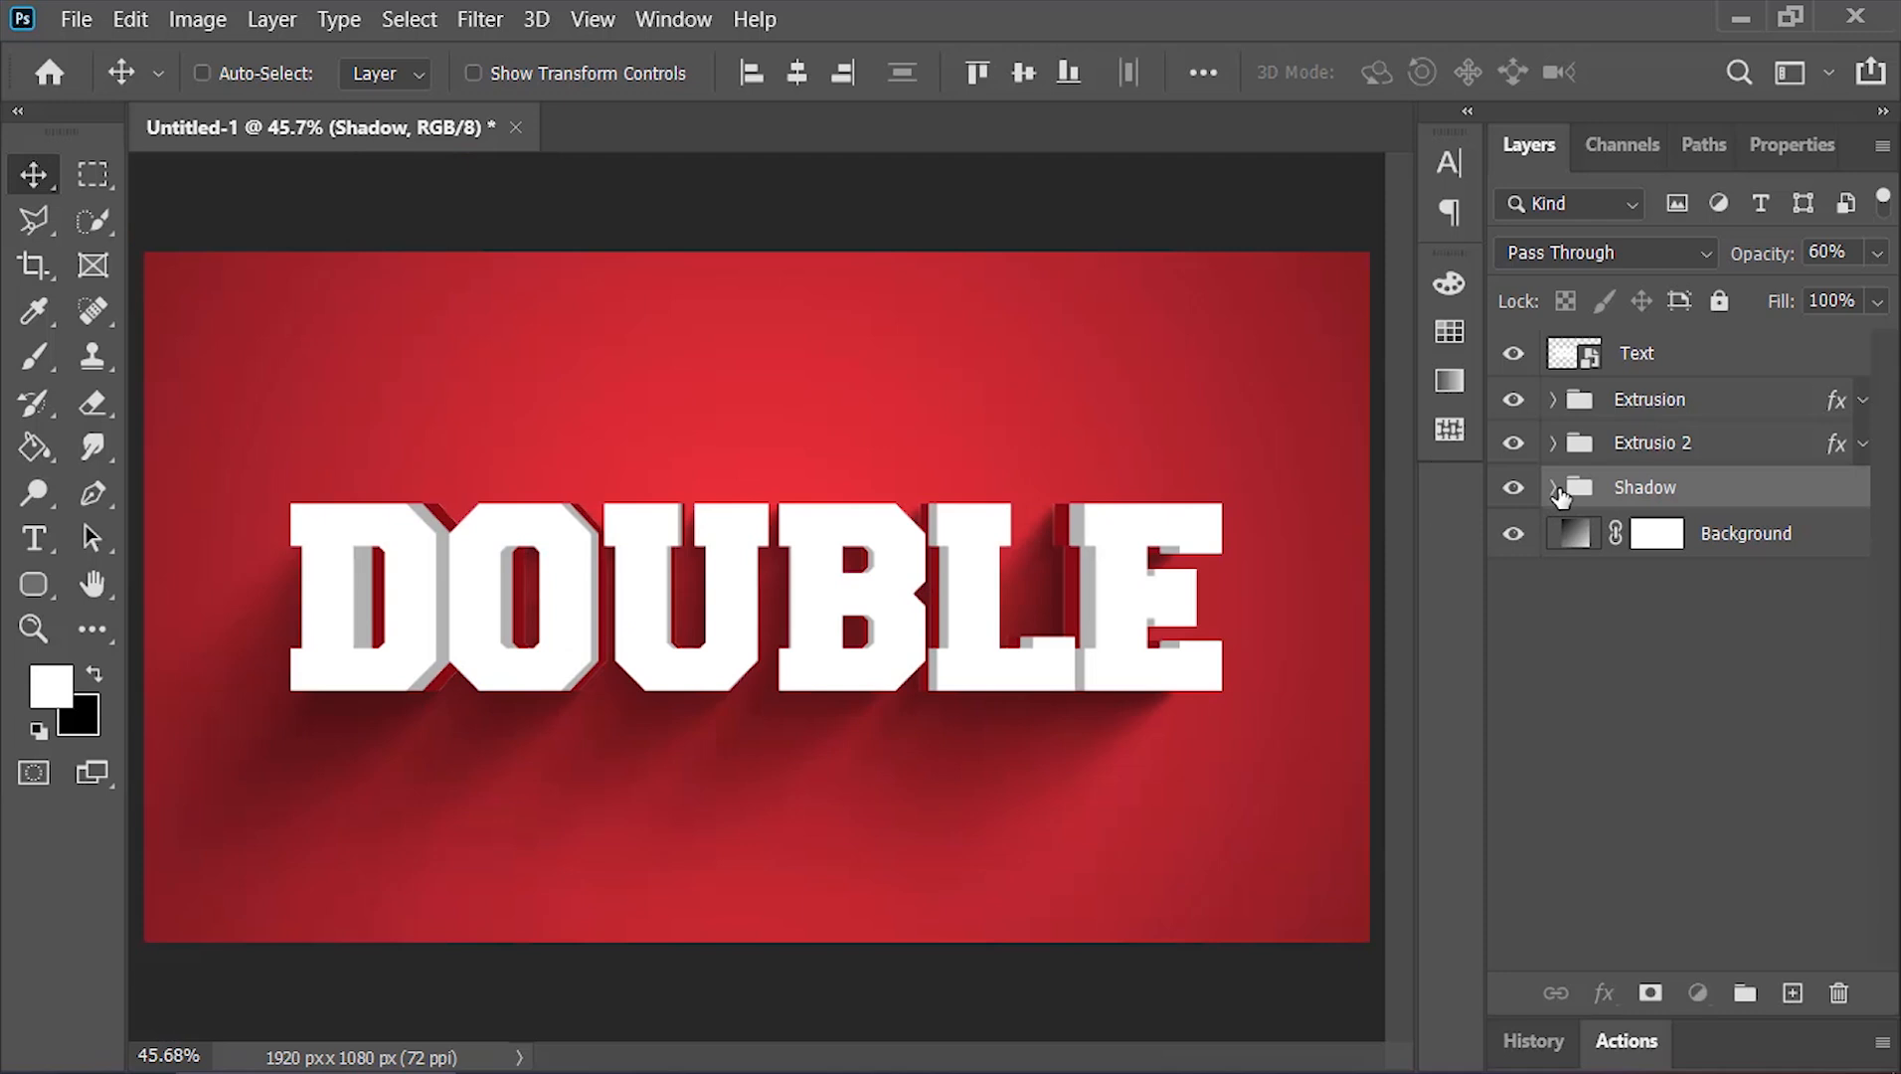
click(1553, 486)
click(1652, 533)
click(1730, 627)
shift+click(1690, 542)
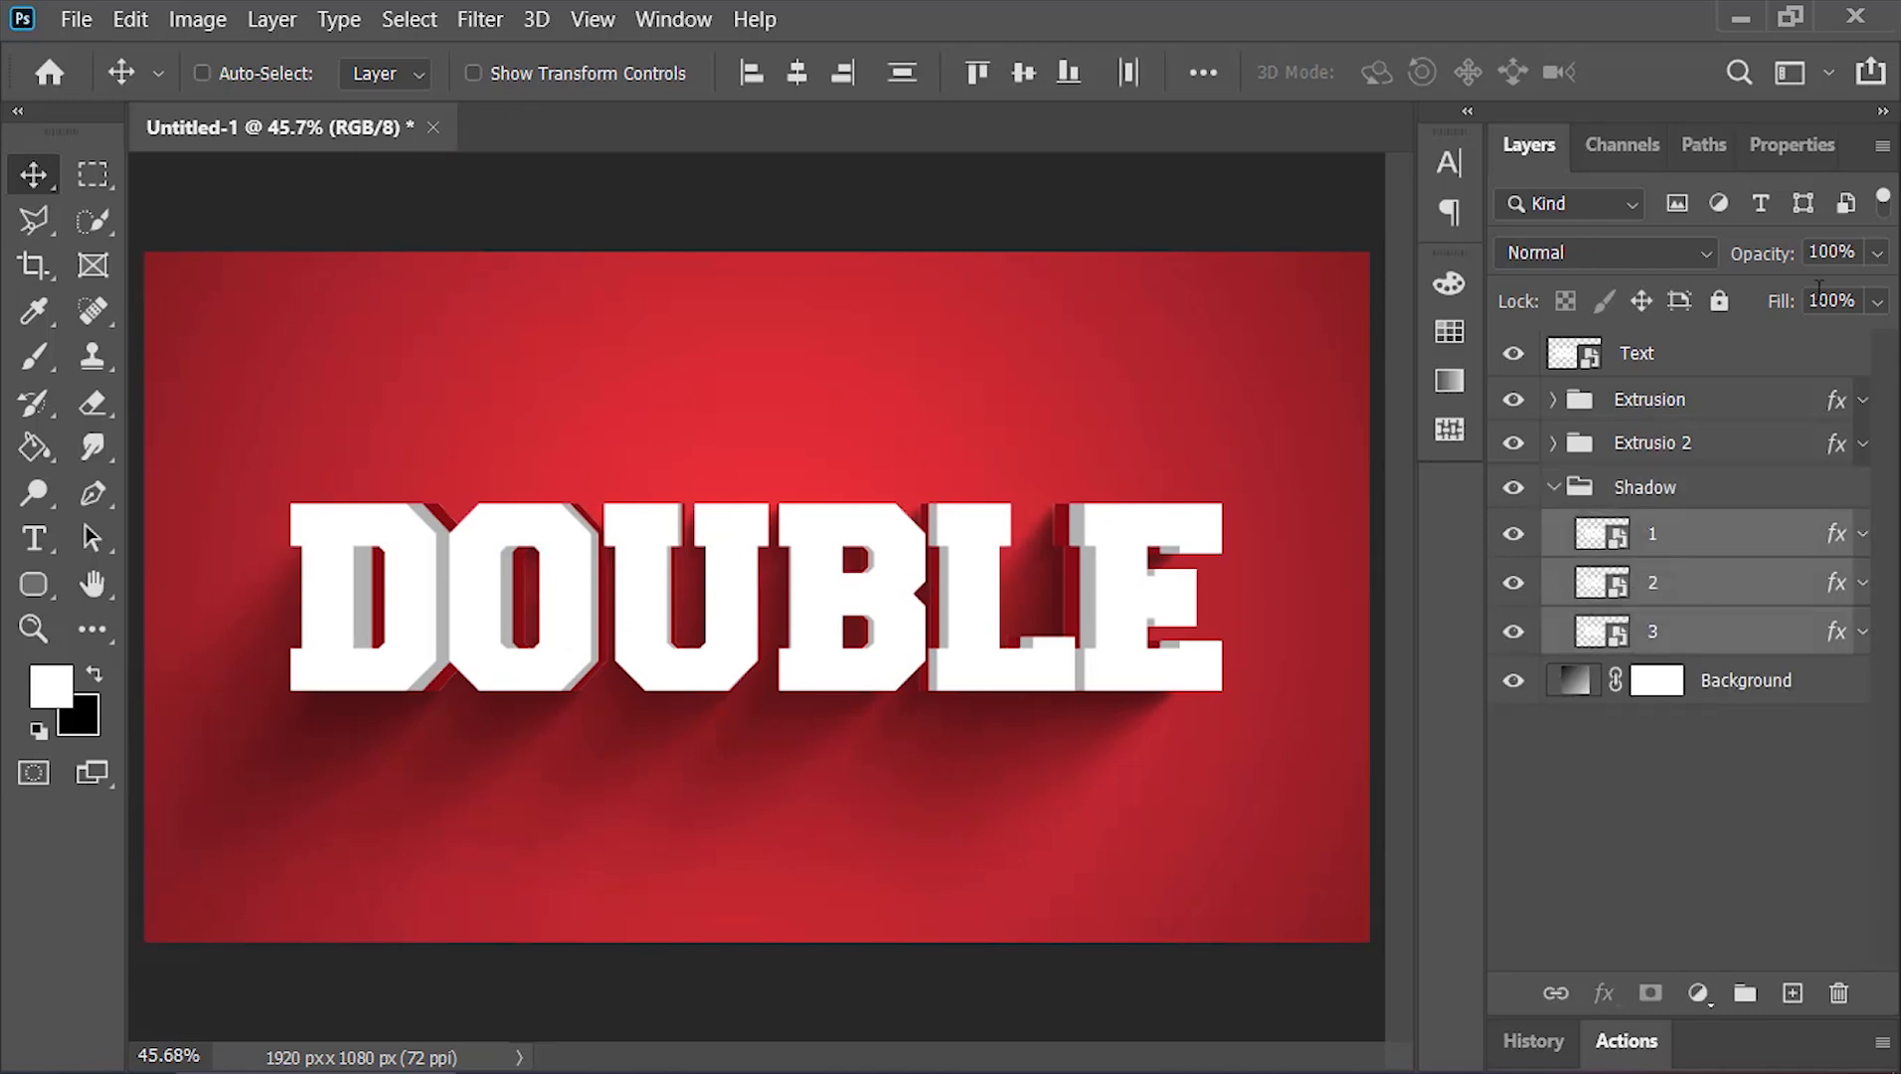
click(1876, 301)
drag(1868, 340, 1856, 341)
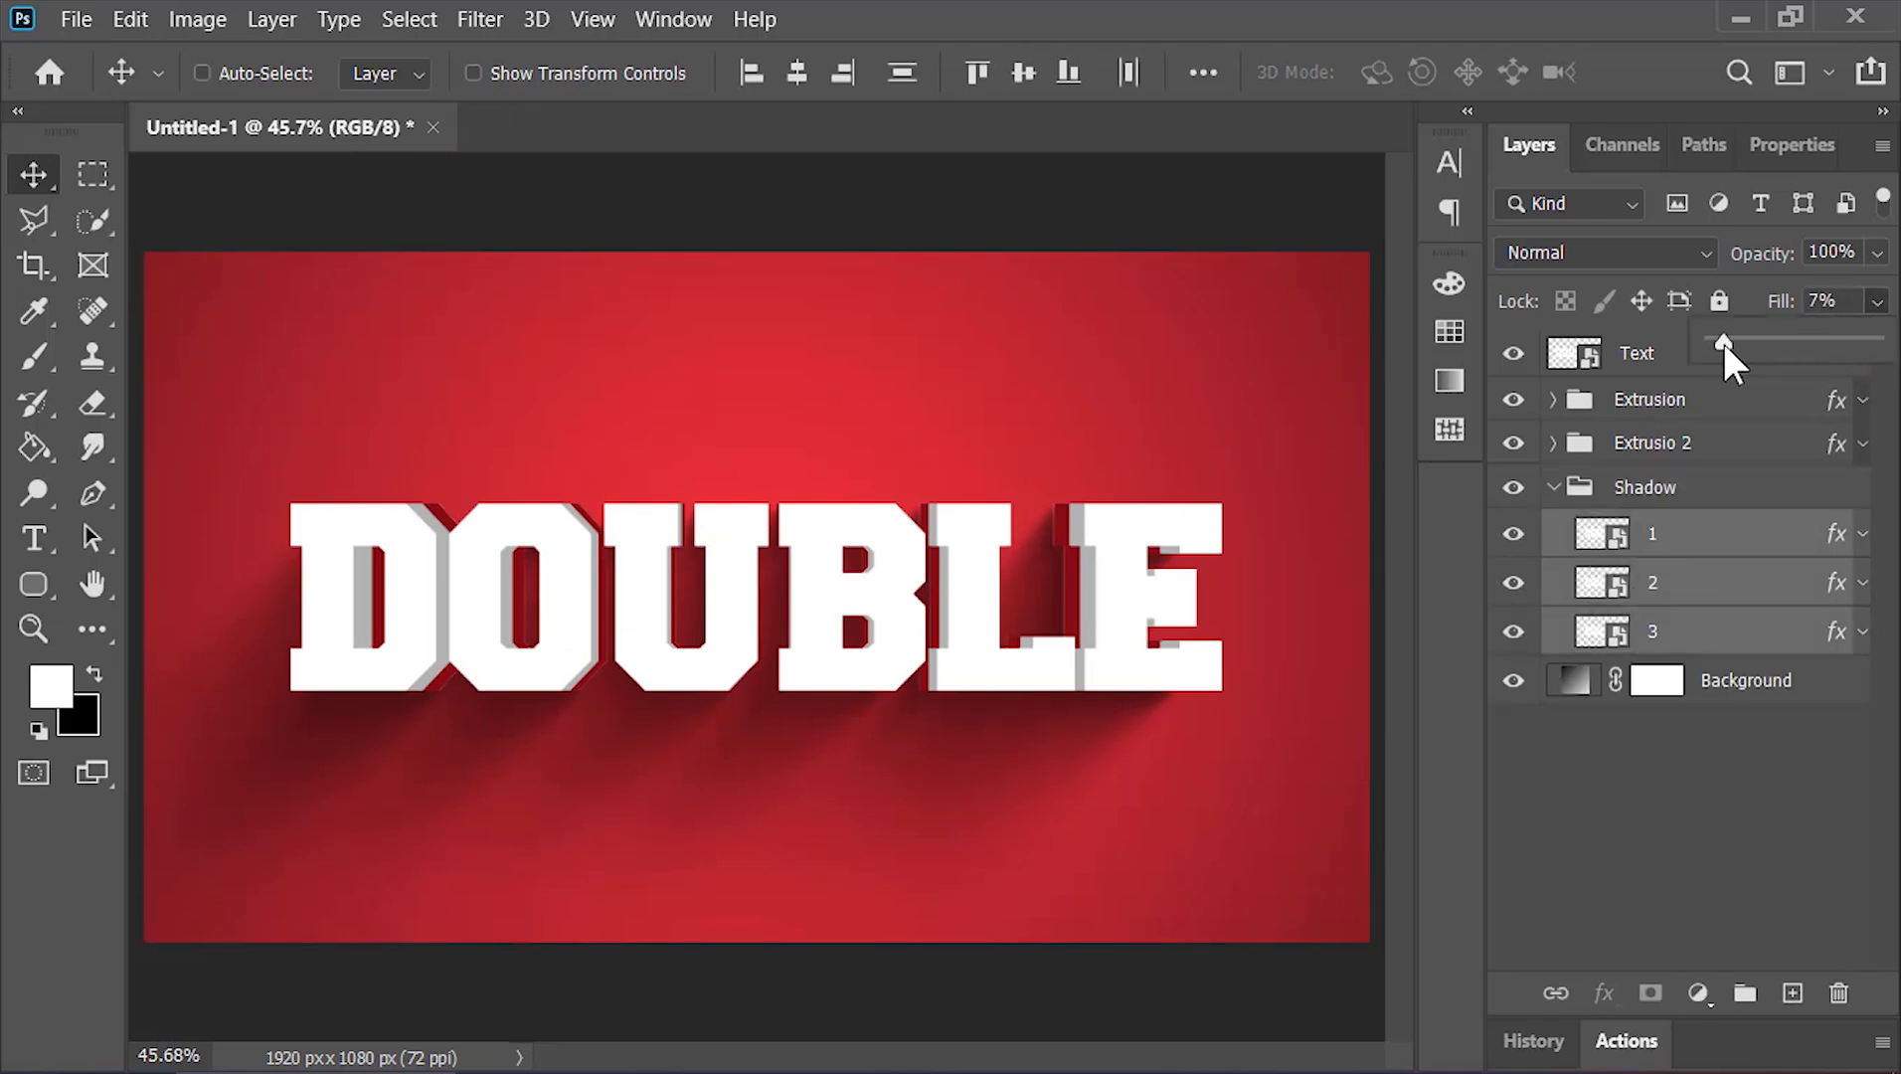
click(1553, 486)
Add a Hue/Saturation adjustment layer above the Text layer and shift the hue towards orange
click(1698, 585)
click(1639, 370)
click(1701, 992)
click(1764, 666)
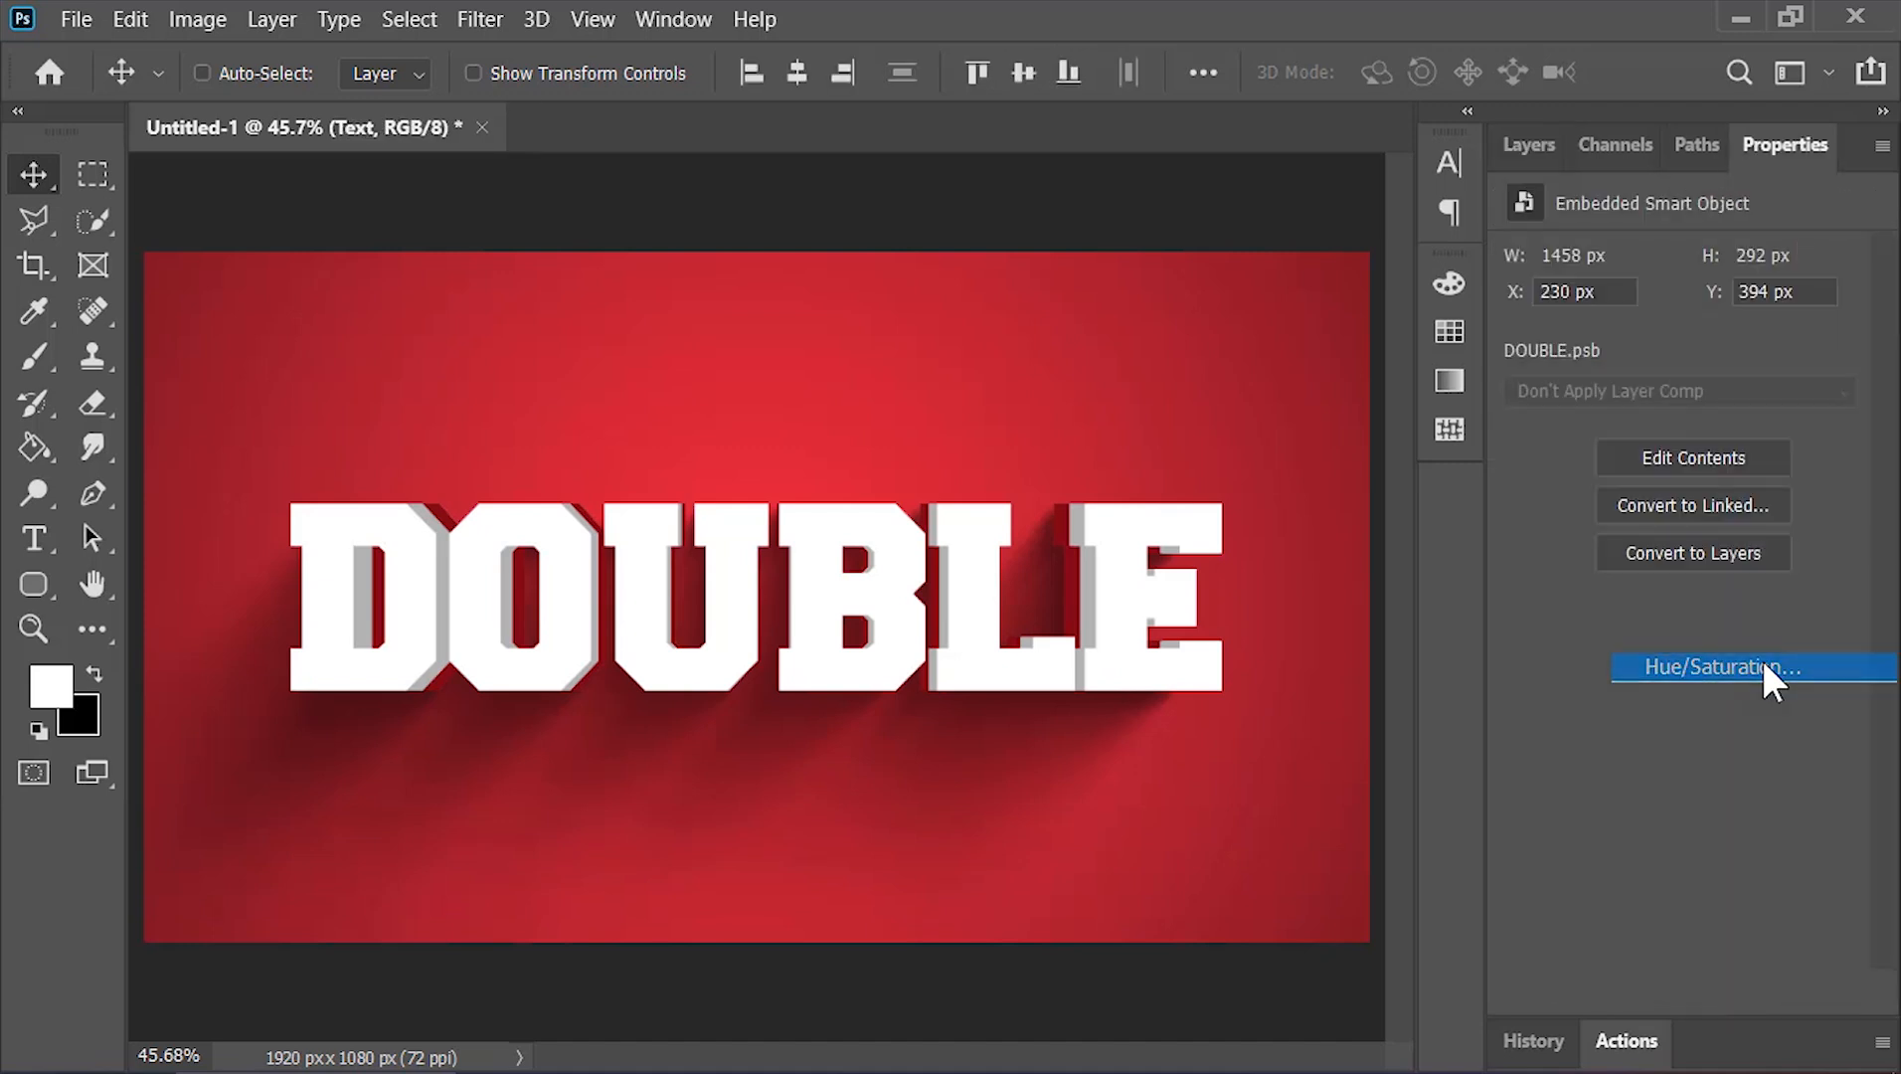
drag(1839, 386, 1699, 403)
click(1526, 159)
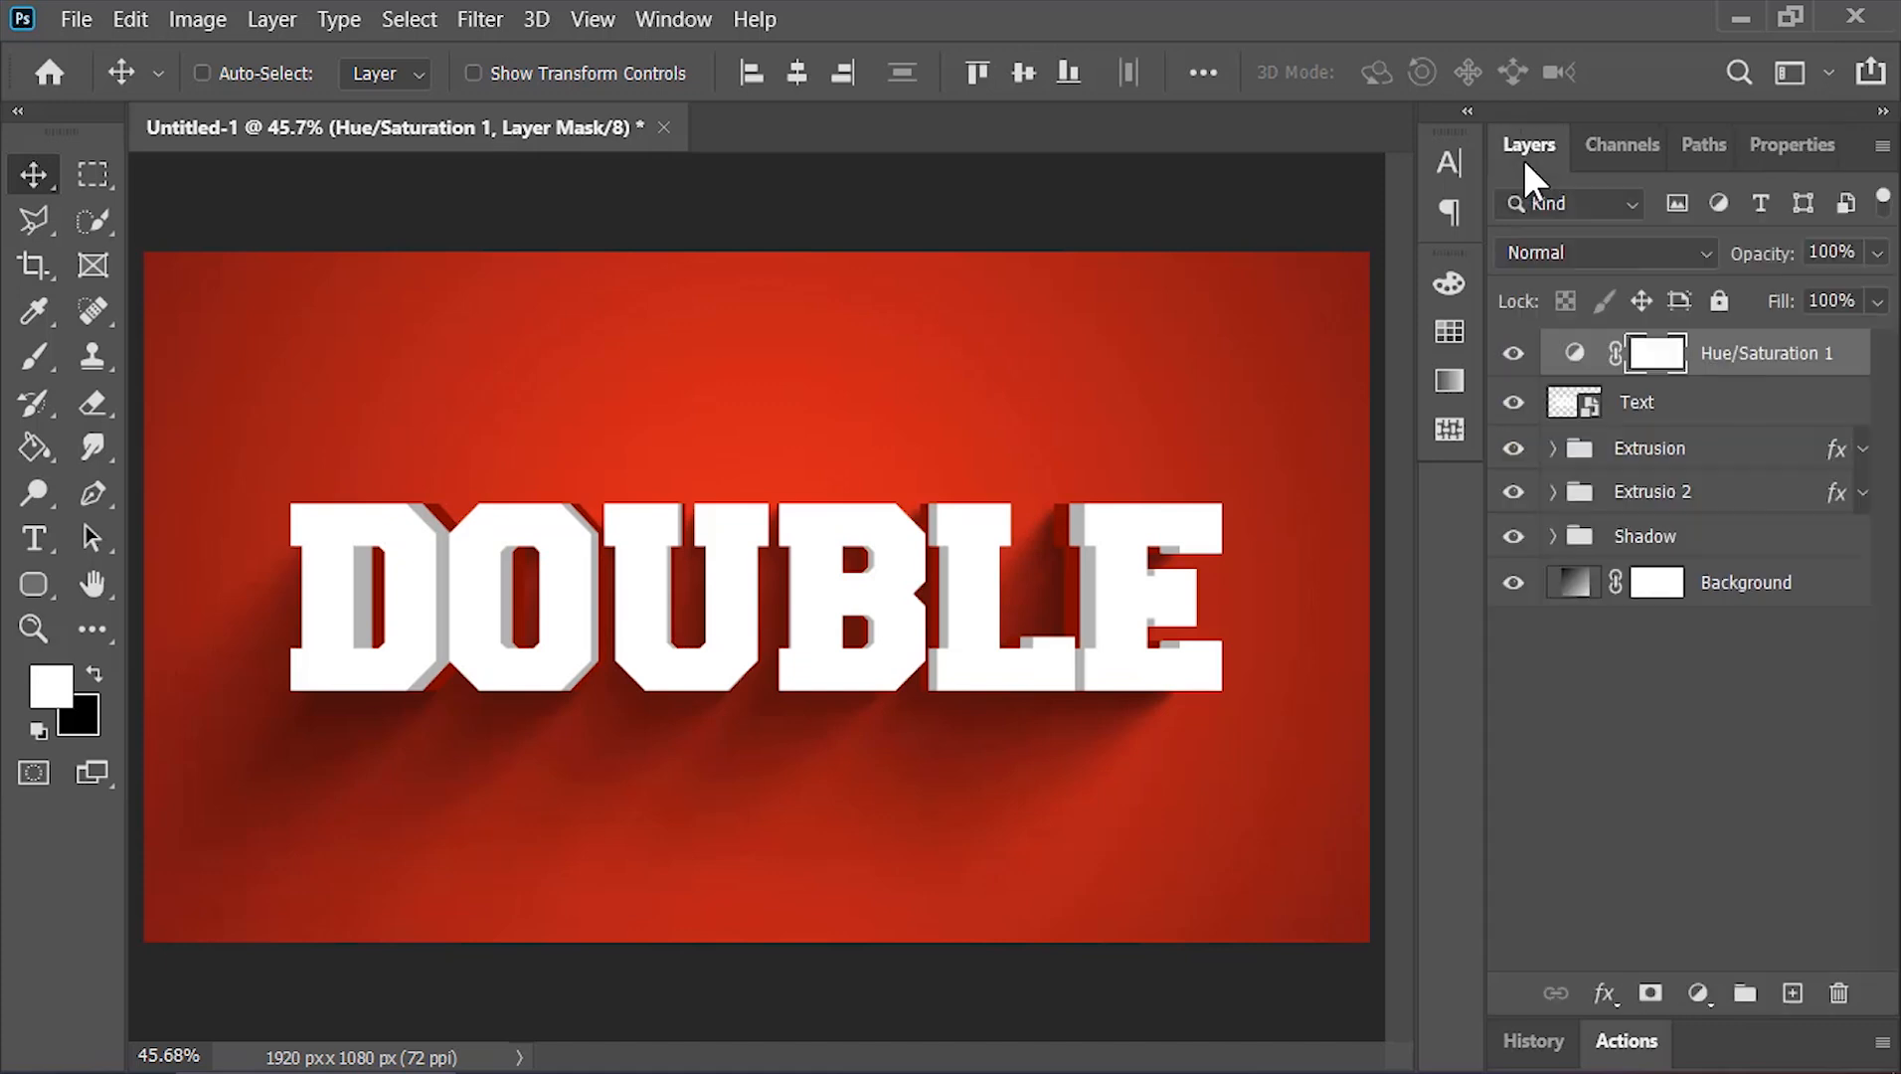
Open the Text smart object, change its text to EDIT, then save and close it
click(1635, 406)
double_click(1581, 408)
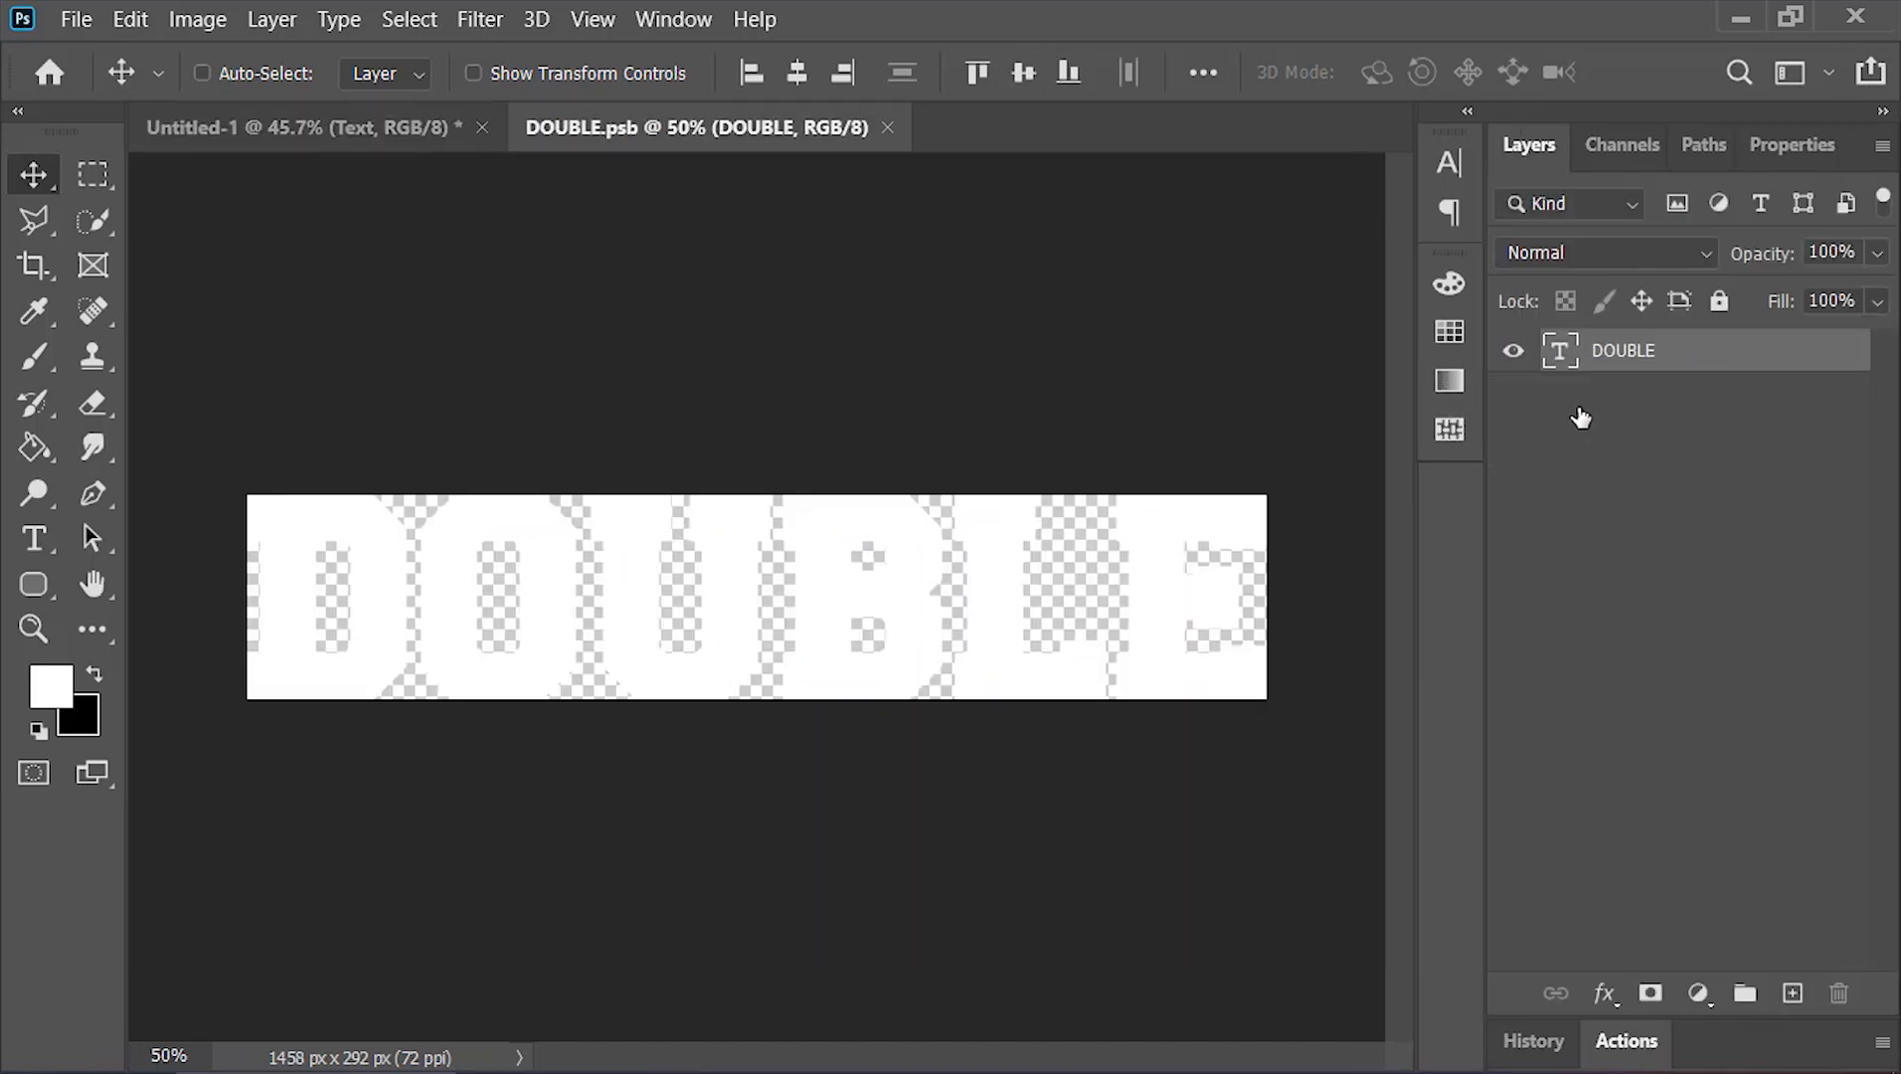
double_click(1558, 360)
text(EDIT)
click(1667, 74)
key(v)
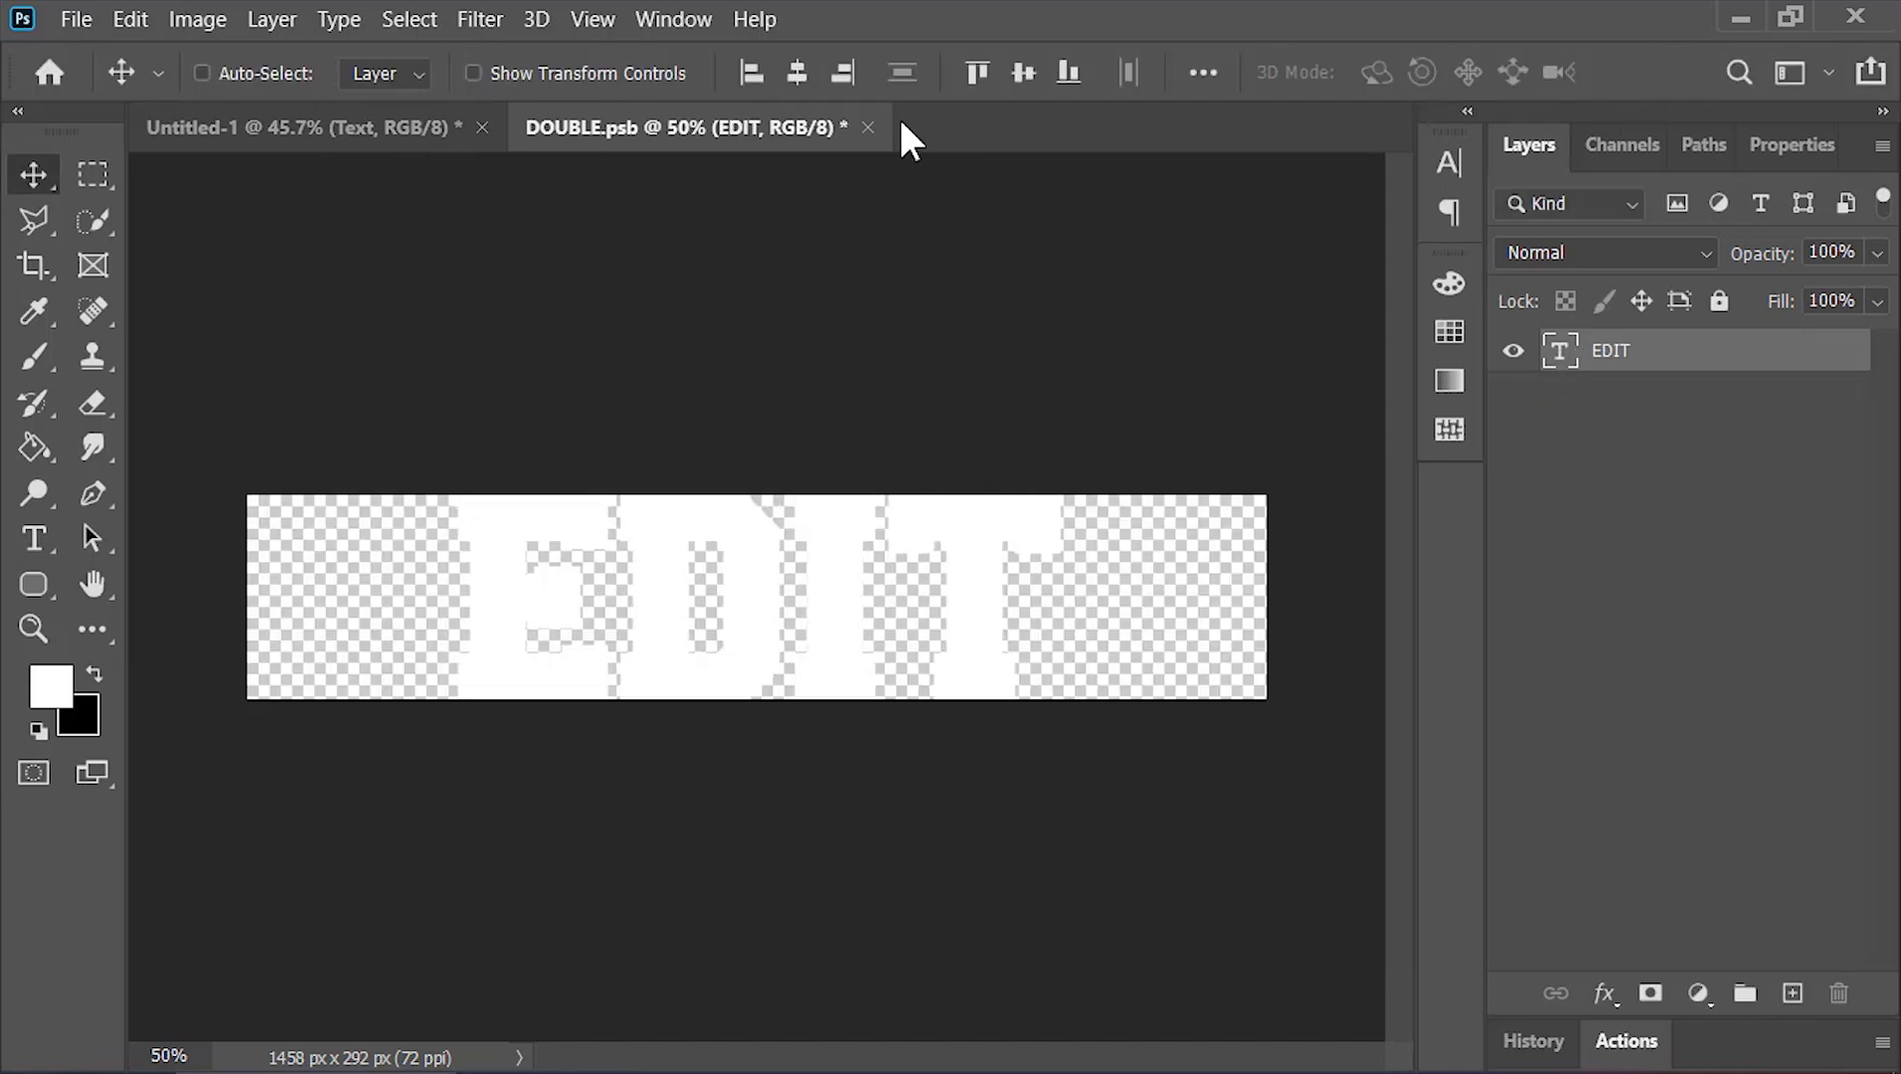
click(867, 127)
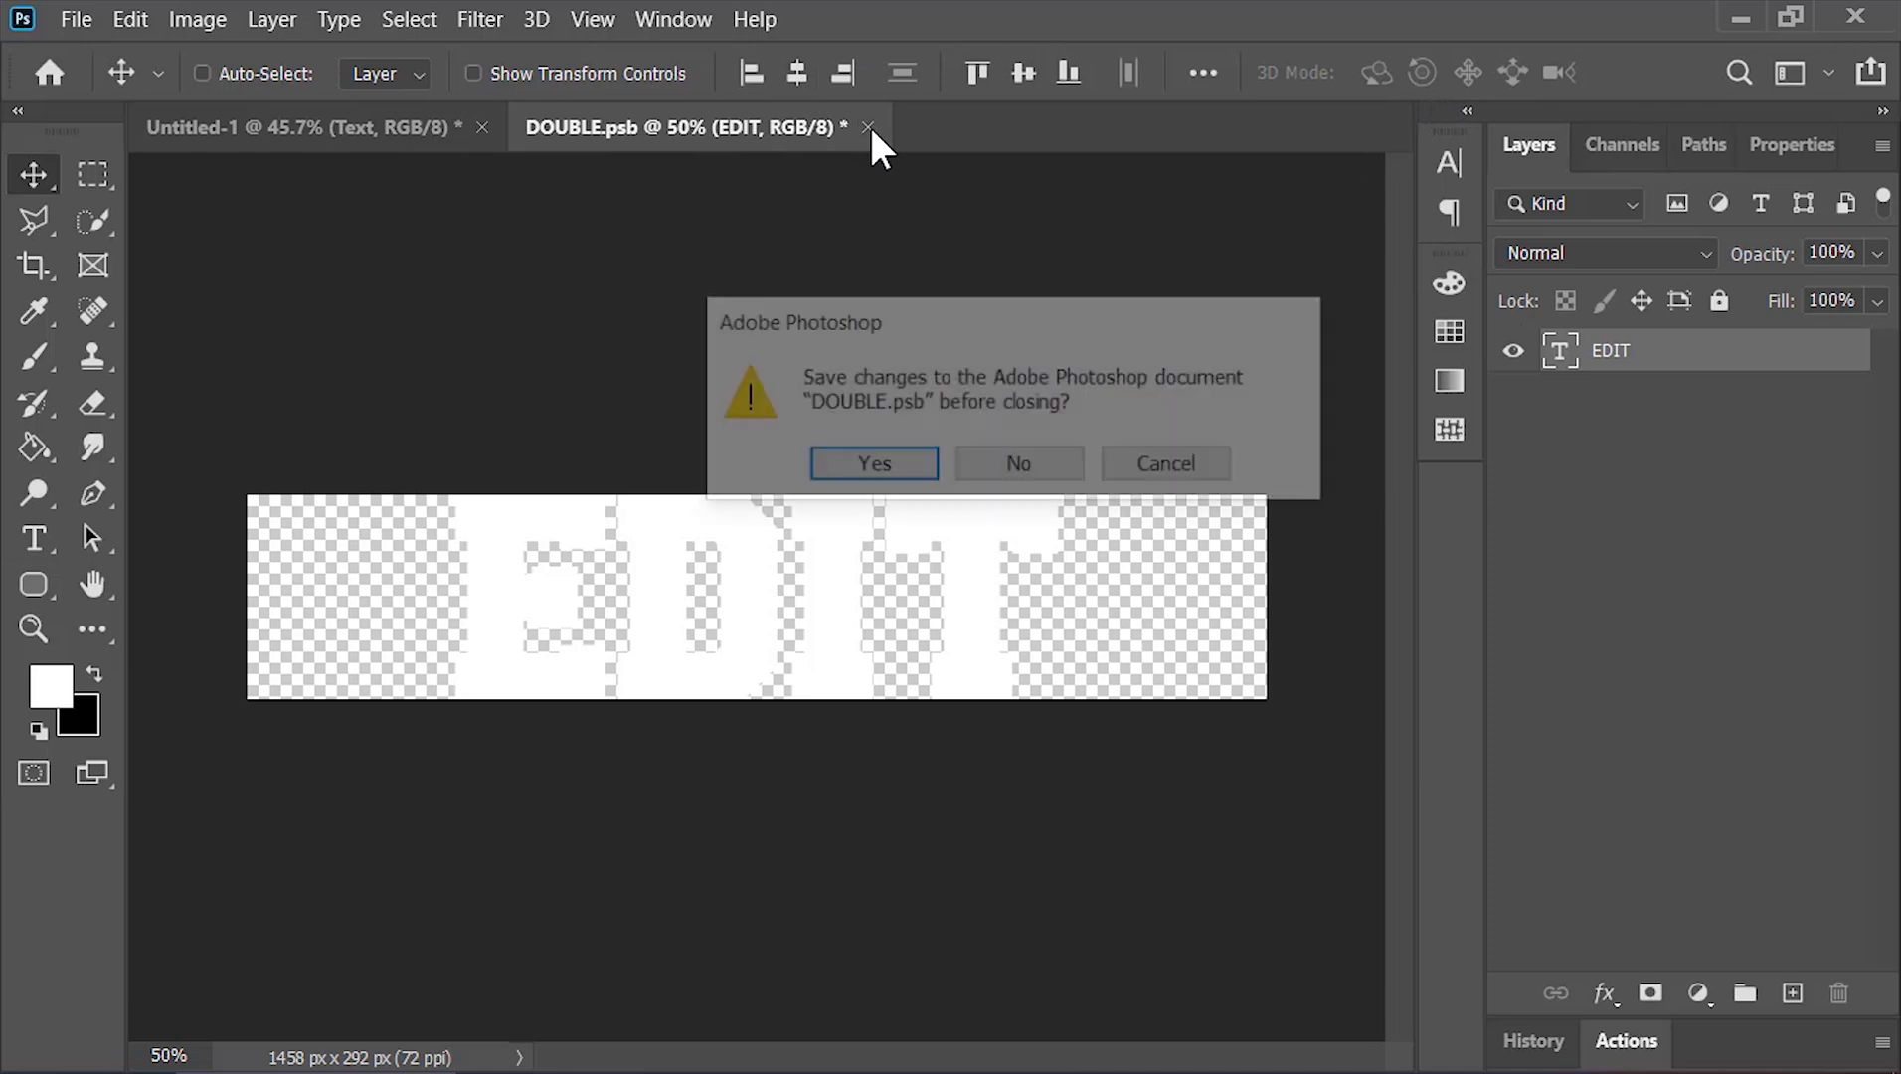
click(888, 463)
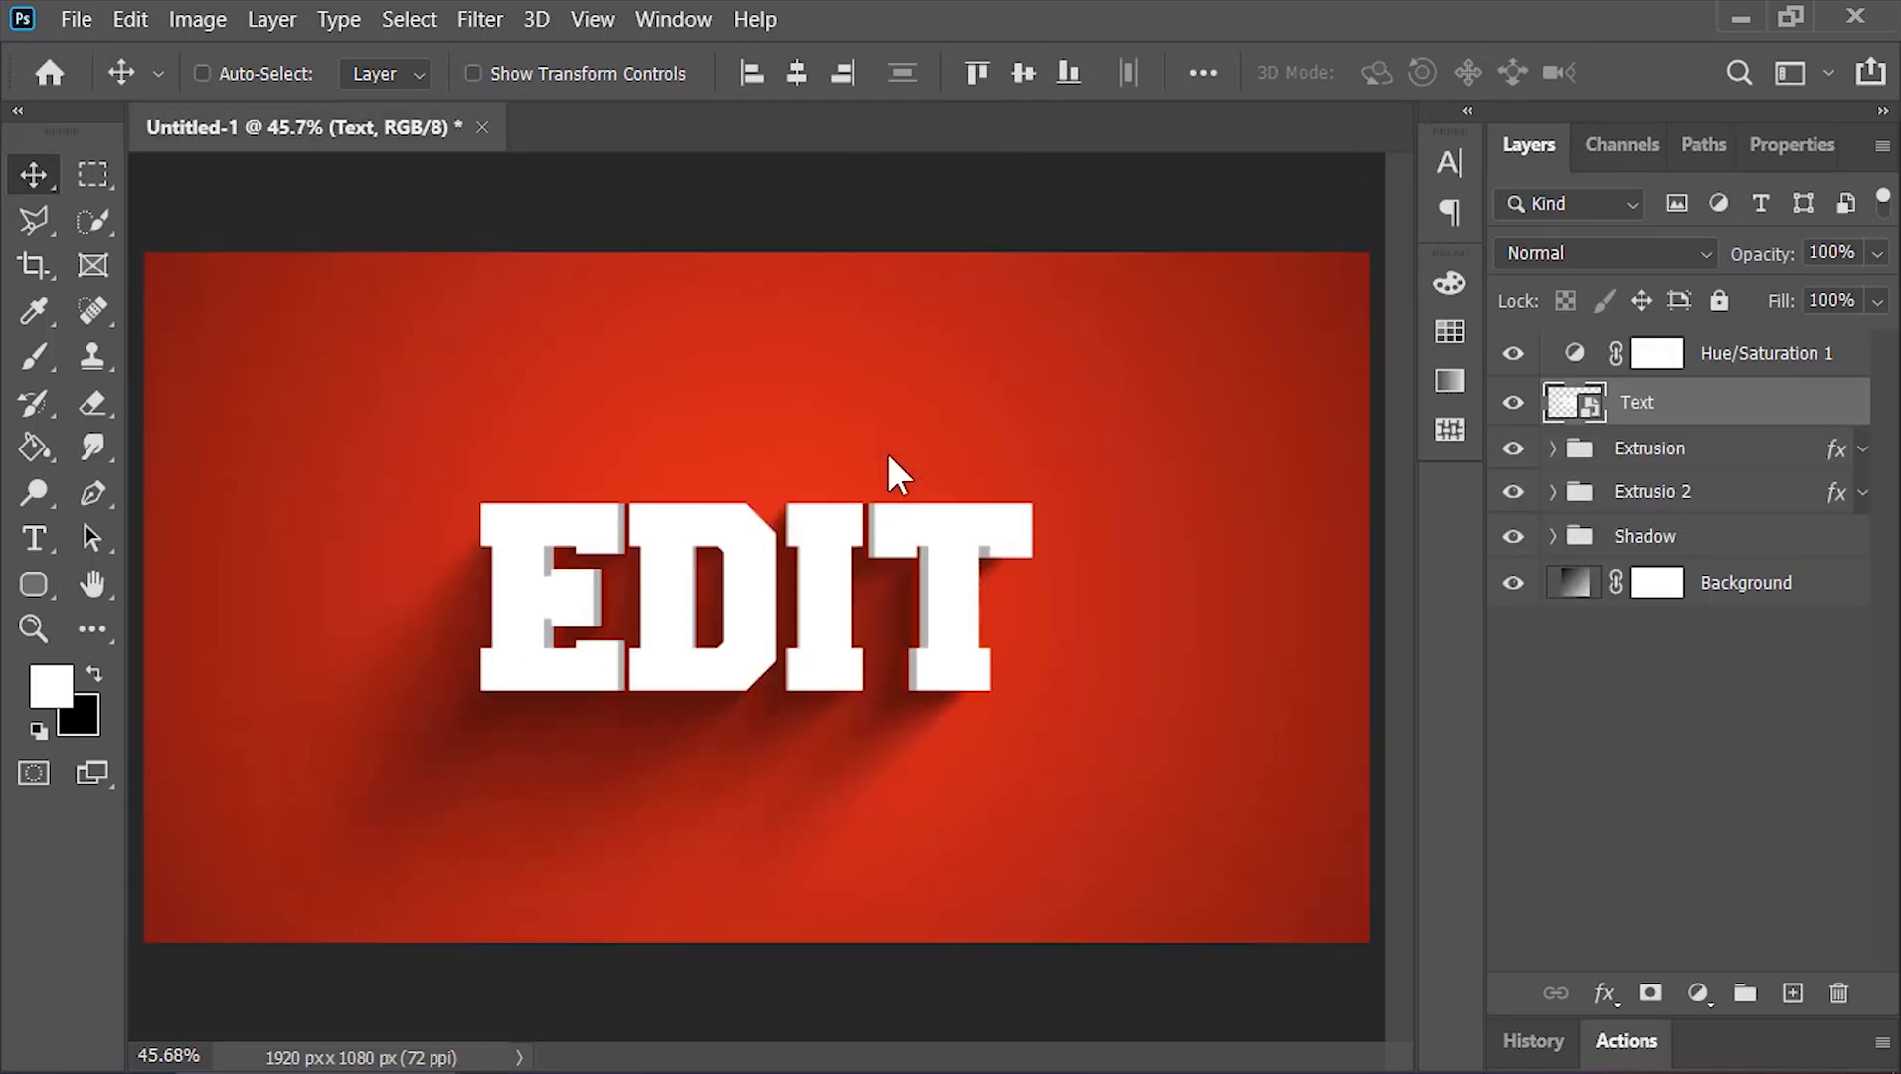